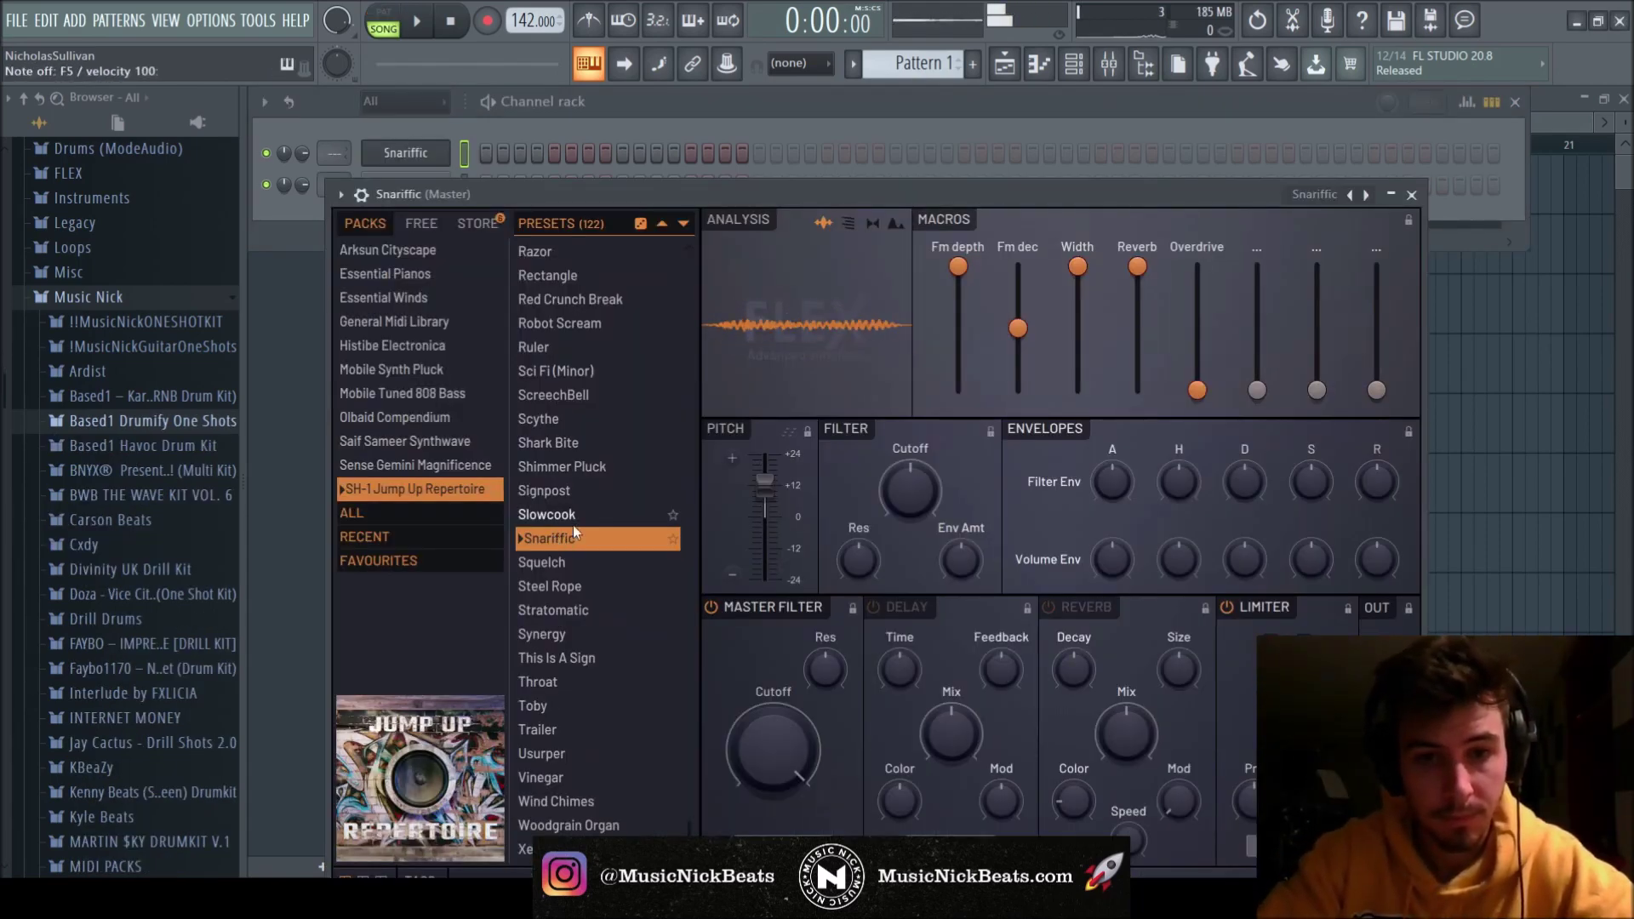
Audition the FLEX sound and place two adjoining A5 notes from the start of bar 1 in Synpluck Crystal's piano roll.
{"action": "key", "text": "r"}
{"action": "key", "text": "t"}
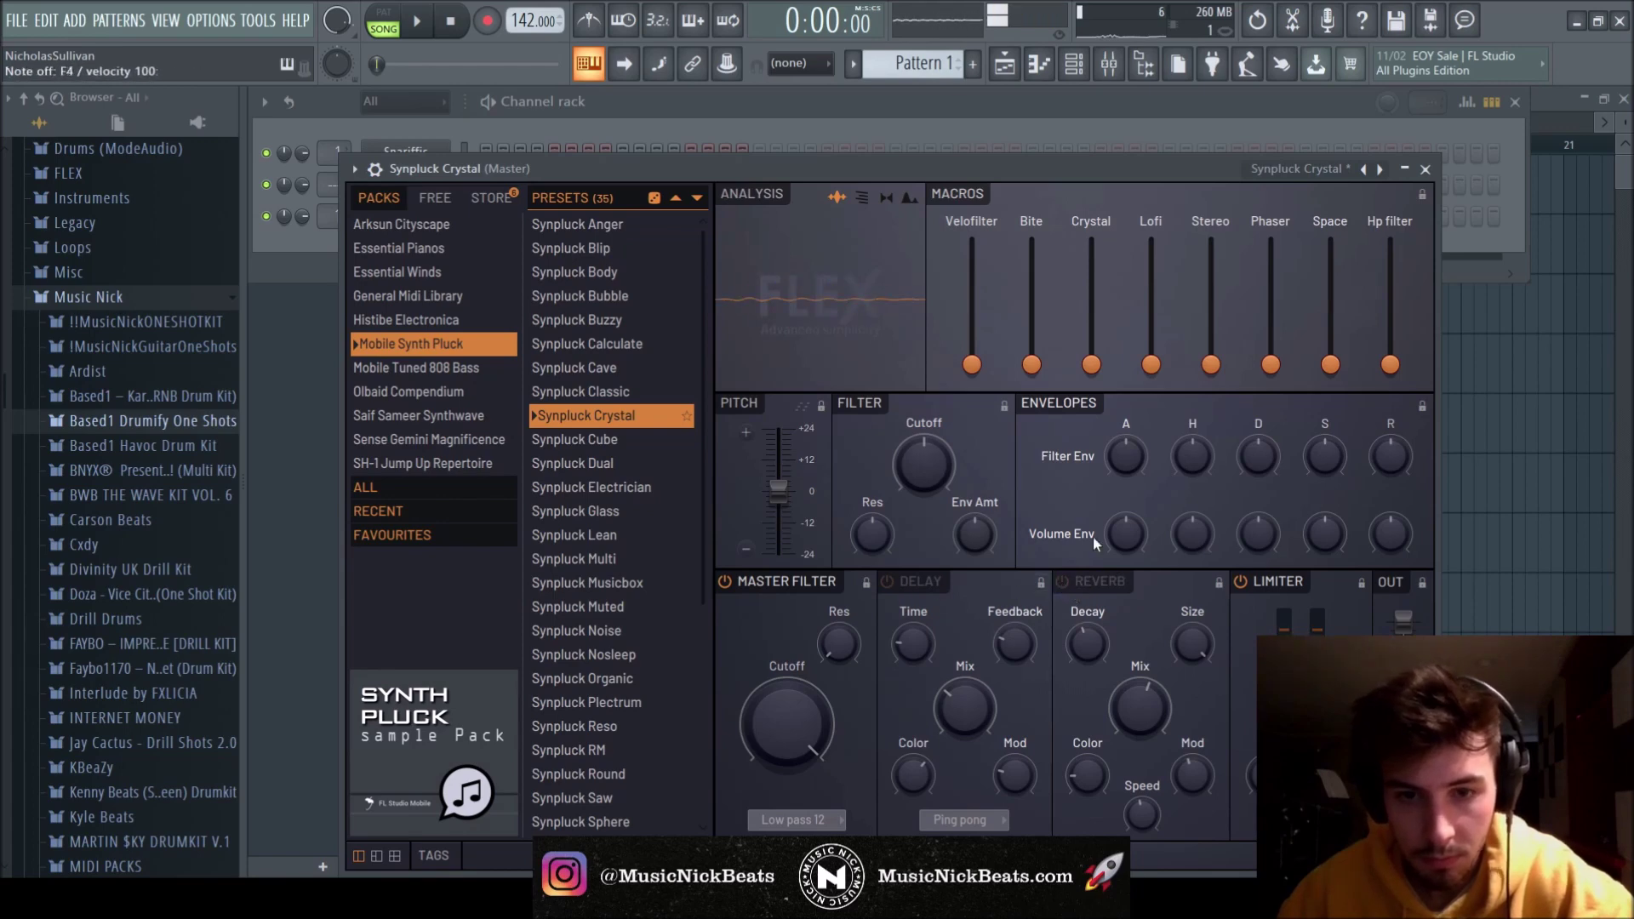
{"action": "key", "text": "F7"}
{"action": "left_click_drag", "start_coordinate": [349, 350], "coordinate": [407, 354]}
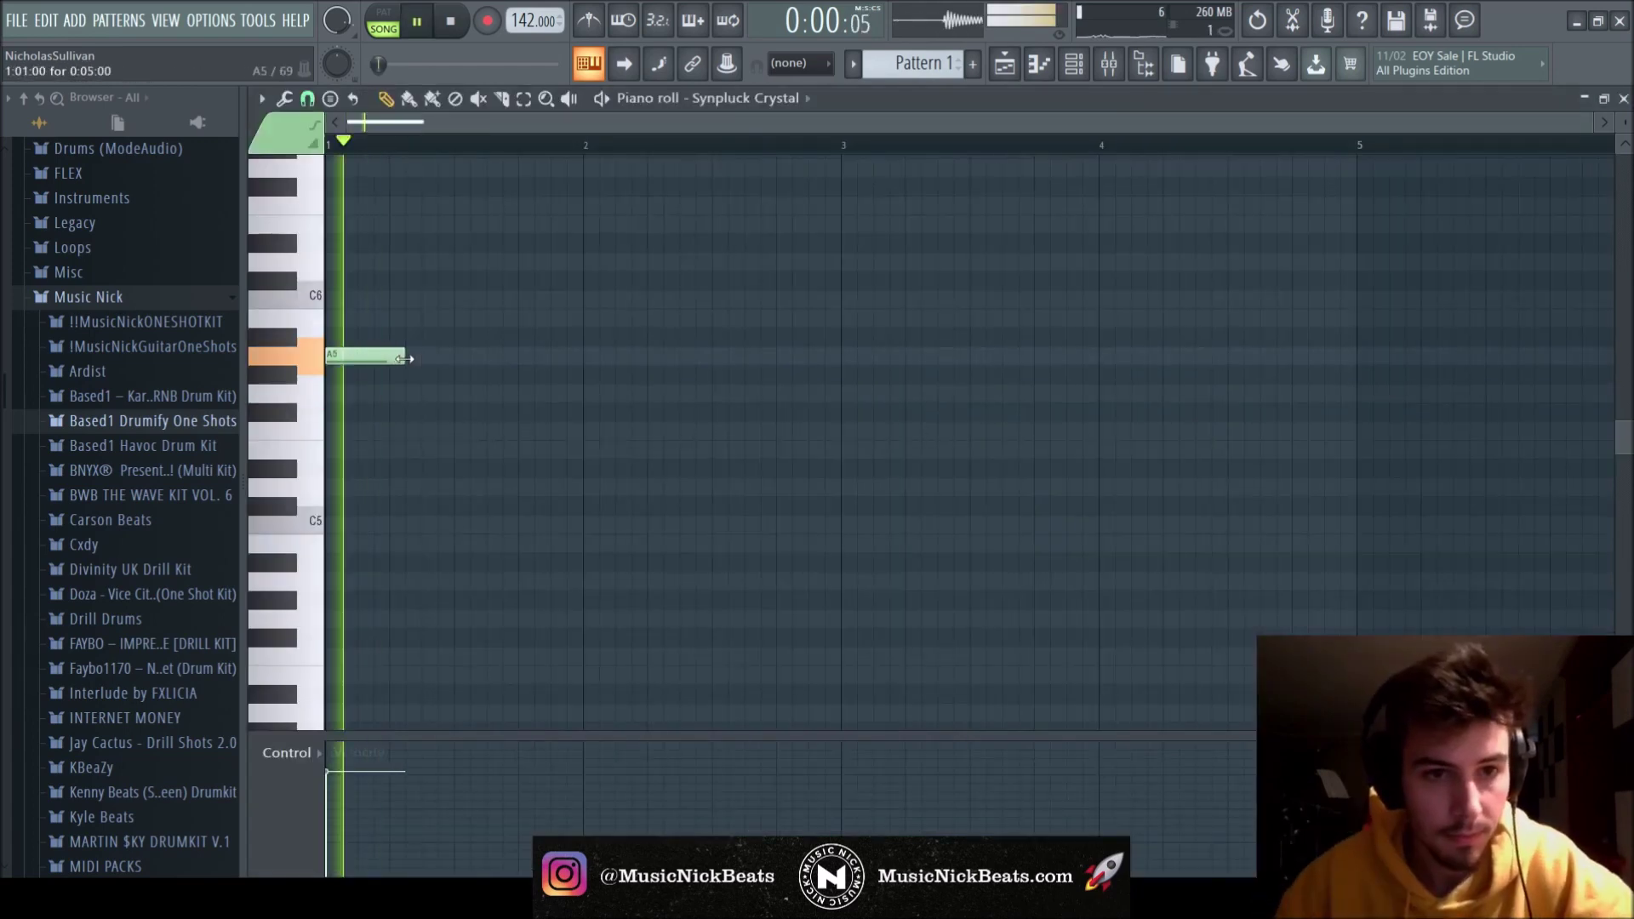
{"action": "left_click", "coordinate": [426, 356]}
{"action": "key", "text": "space"}
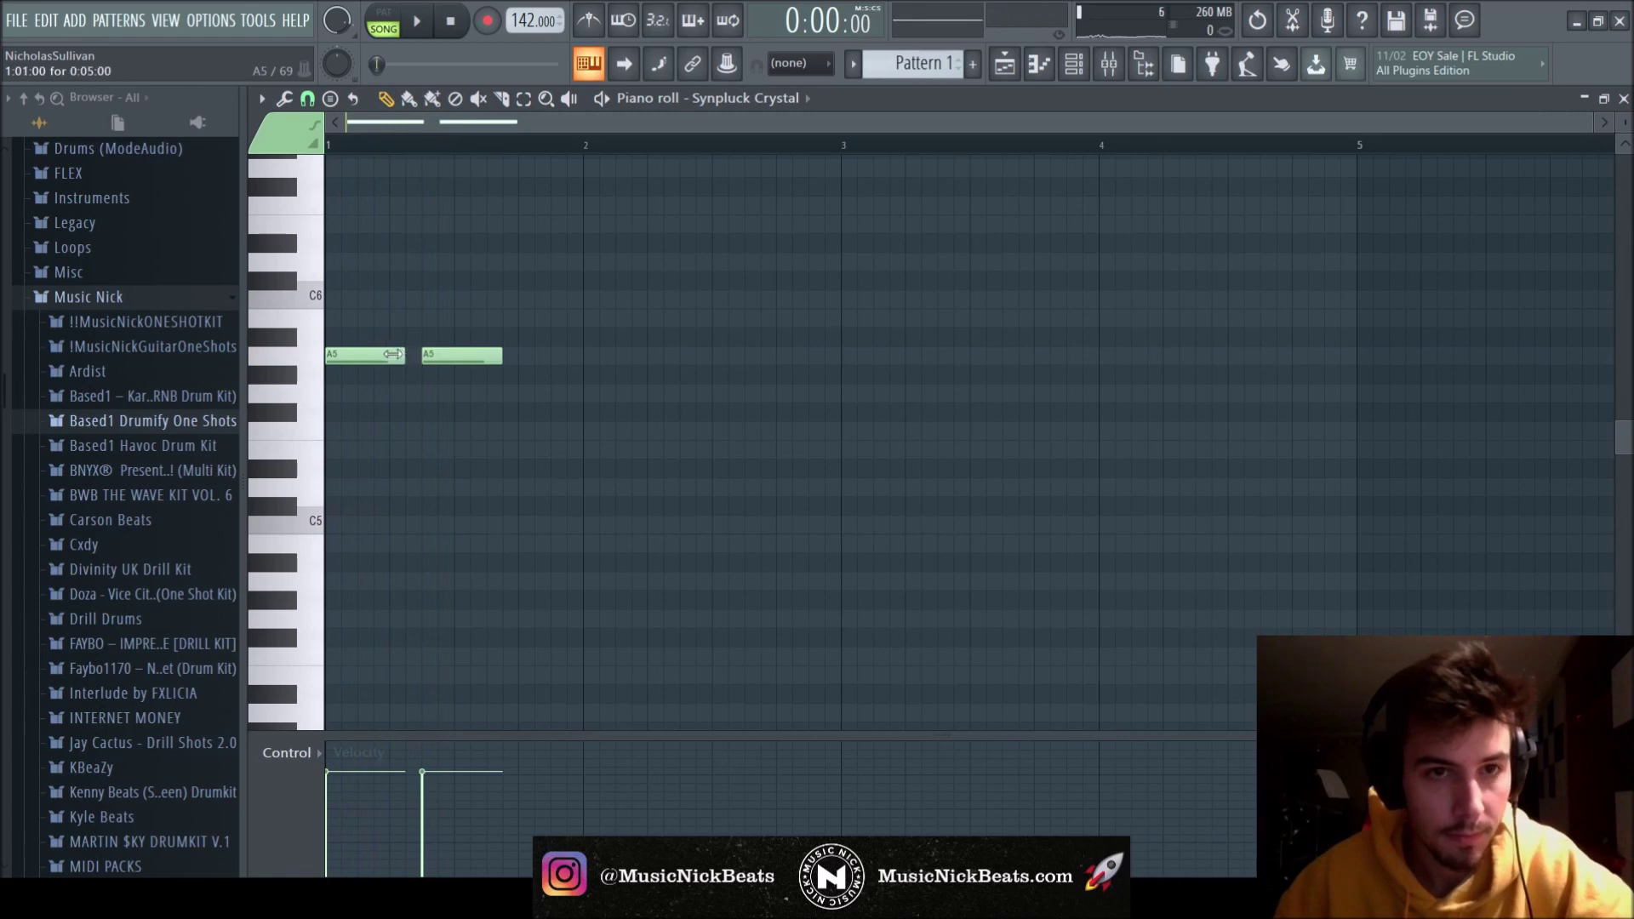
{"action": "key", "text": "space"}
{"action": "mouse_move", "coordinate": [392, 354]}
{"action": "left_mouse_down"}
{"action": "mouse_move", "coordinate": [420, 354]}
{"action": "mouse_move", "coordinate": [382, 356]}
{"action": "left_mouse_up"}
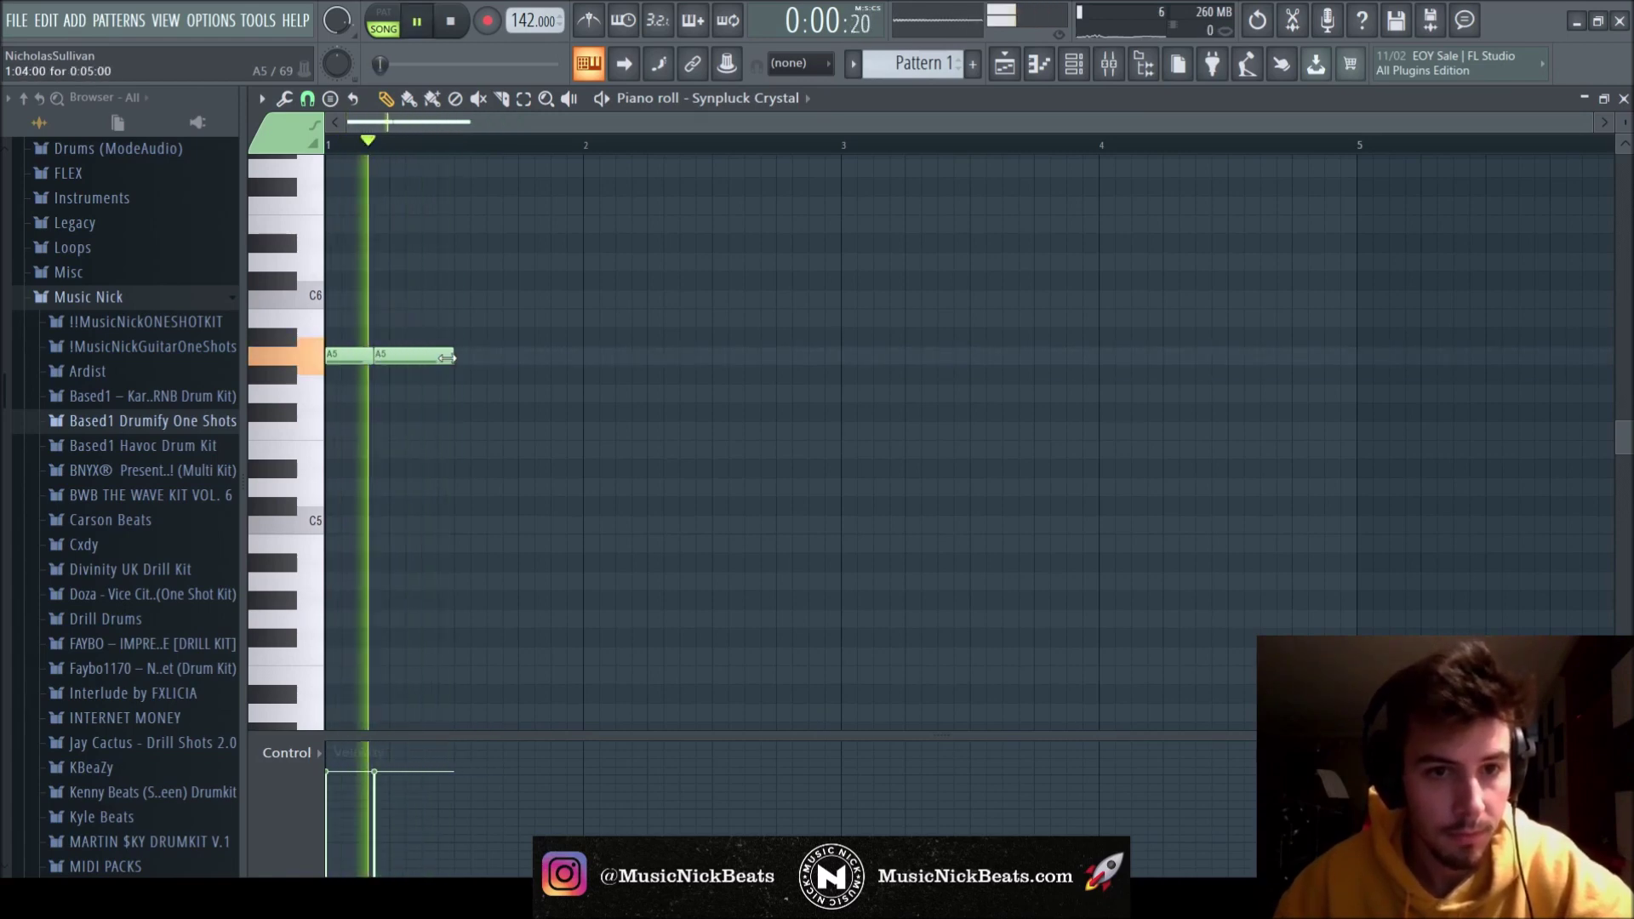
Place two adjoining C6 notes filling the second half of bar 1.
{"action": "left_click", "coordinate": [496, 317]}
{"action": "key", "text": "space"}
{"action": "key", "text": "space"}
{"action": "left_click_drag", "start_coordinate": [470, 317], "coordinate": [470, 300]}
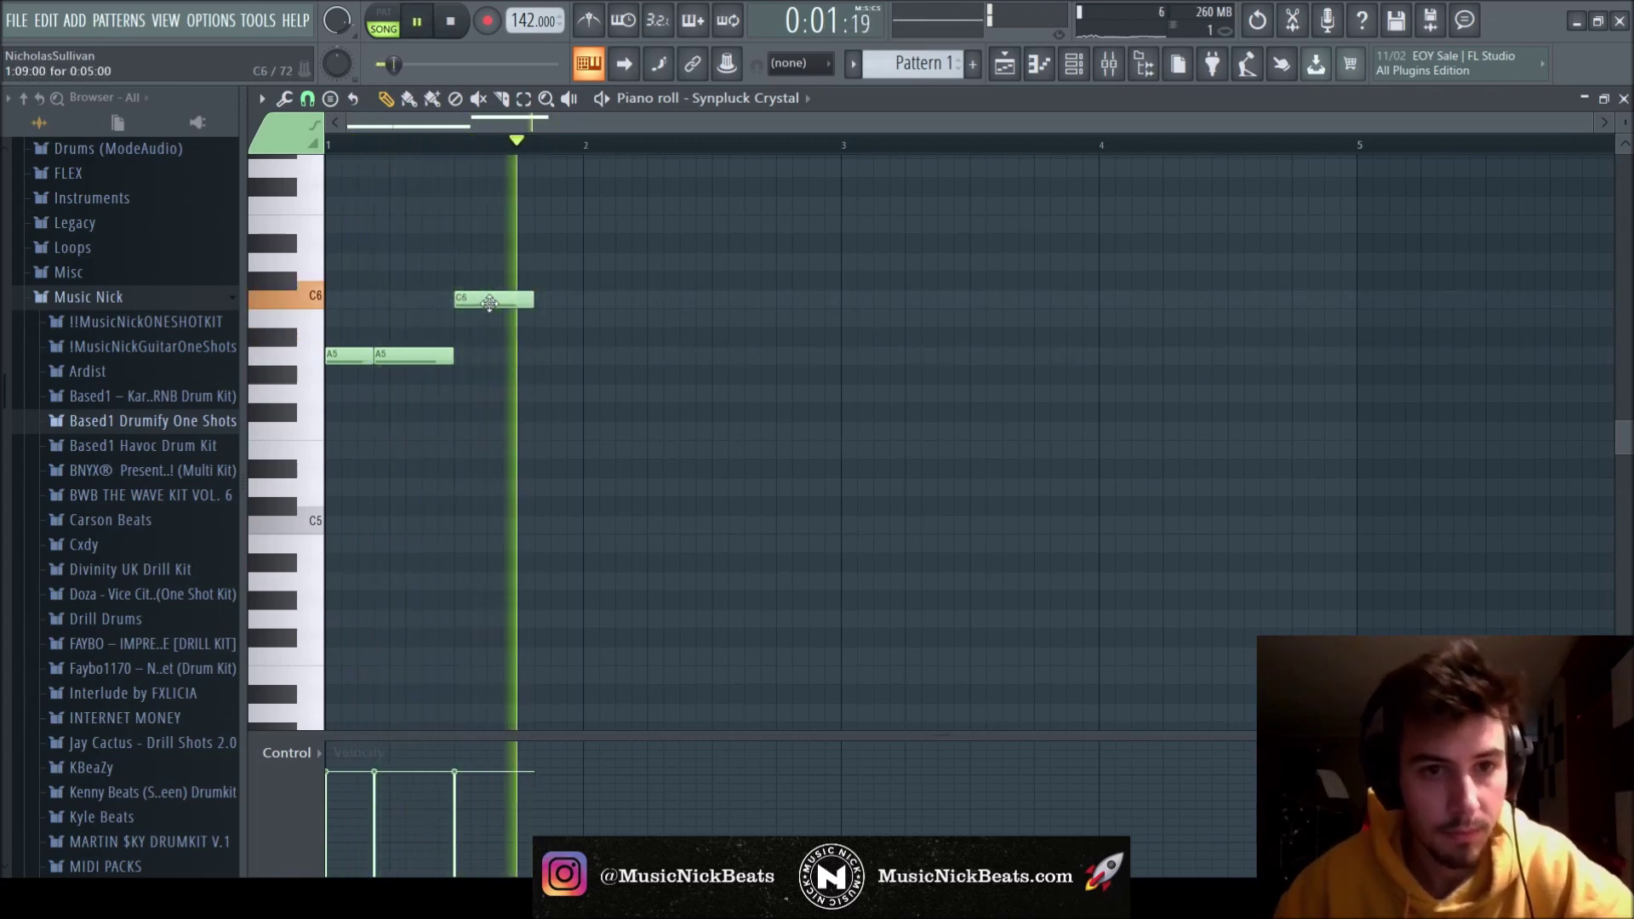
{"action": "left_click_drag", "start_coordinate": [530, 301], "coordinate": [581, 299]}
{"action": "left_click", "coordinate": [518, 300]}
{"action": "key", "text": "space"}
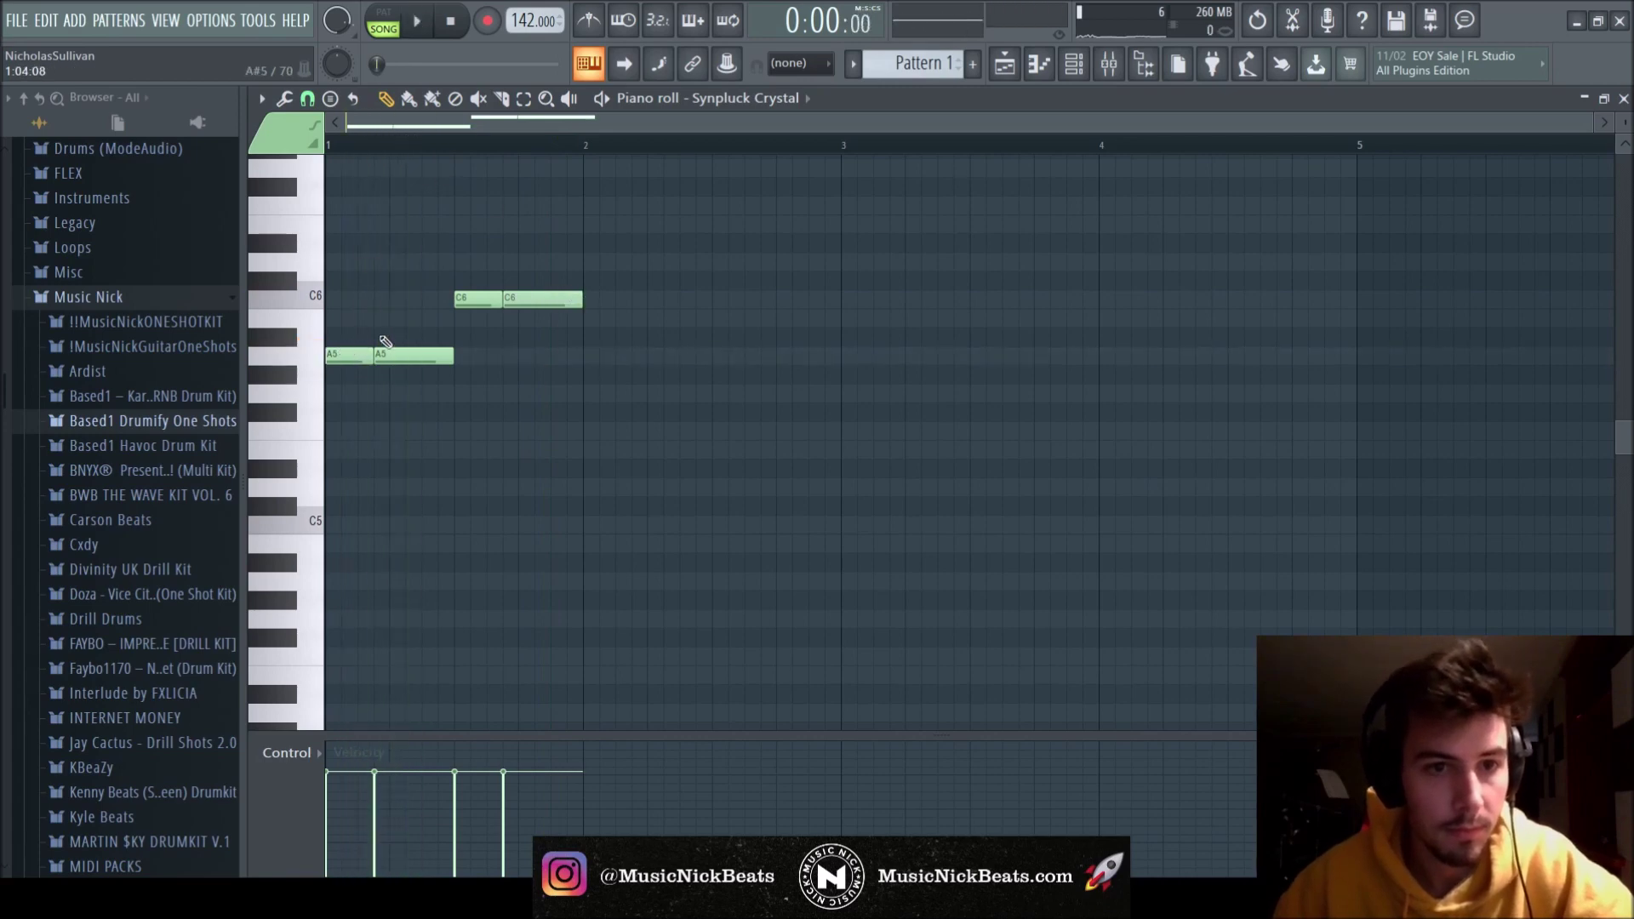
Add two adjoining C6 notes above the A5 pair in the first half of bar 1.
{"action": "scroll", "coordinate": [385, 342], "scroll_direction": "up", "scroll_amount": 2}
{"action": "left_click", "coordinate": [336, 354]}
{"action": "key", "text": "space"}
{"action": "left_click", "coordinate": [400, 354]}
{"action": "left_click_drag", "start_coordinate": [434, 354], "coordinate": [387, 354]}
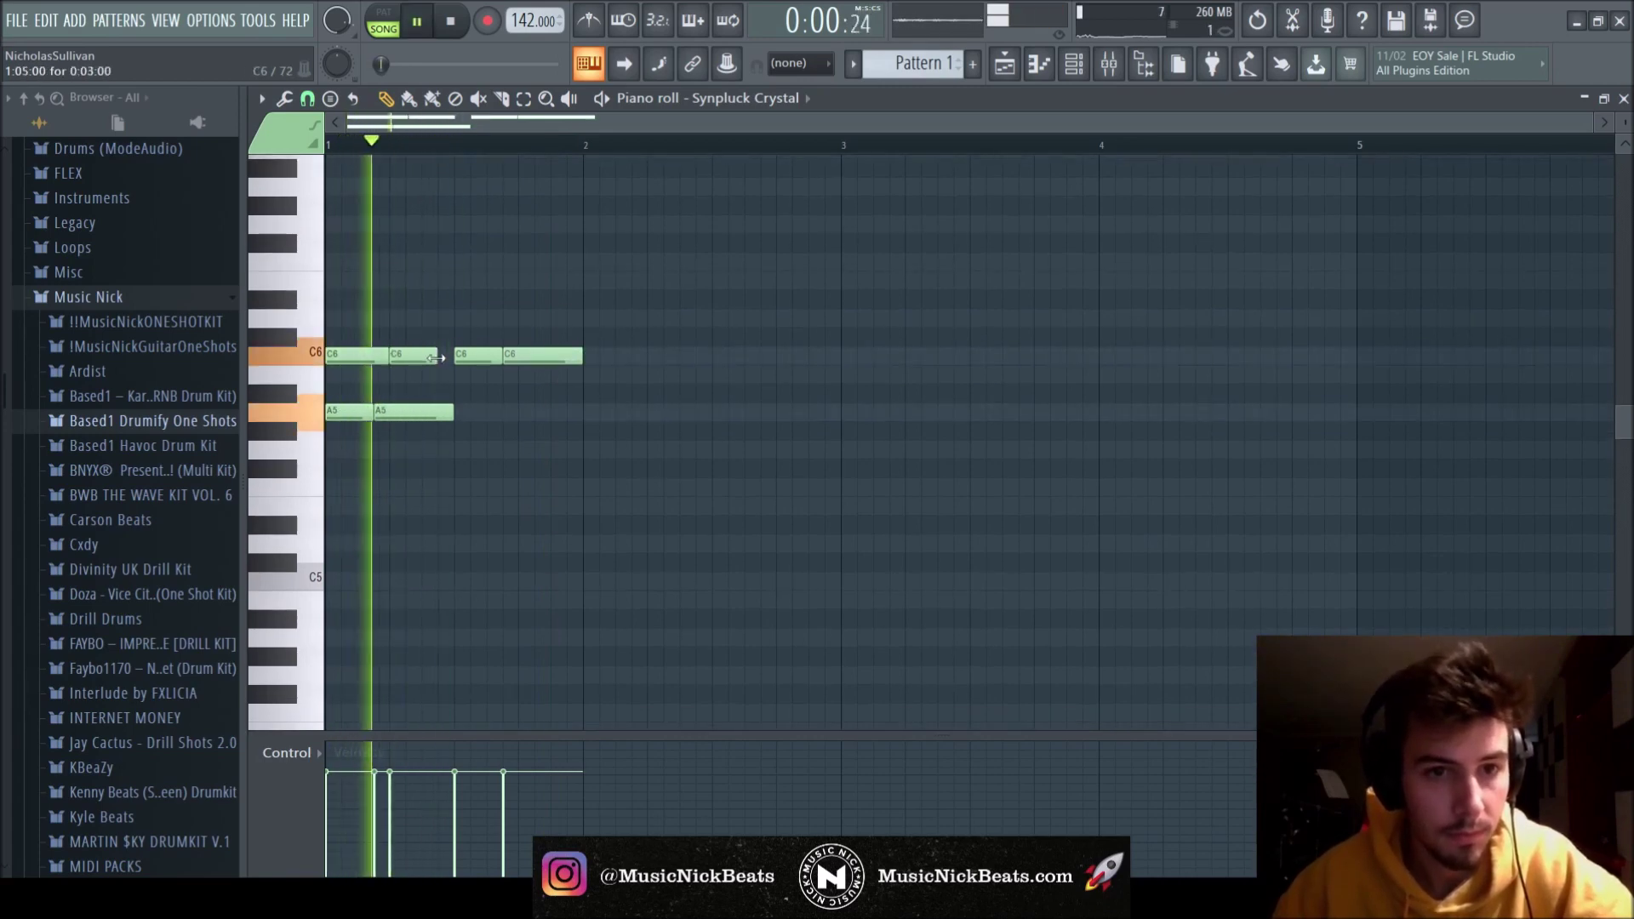
Add two G5 notes below the C6 pair in the second half of bar 1 and an E6 above its last quarter.
{"action": "left_click", "coordinate": [482, 448]}
{"action": "left_click", "coordinate": [528, 449]}
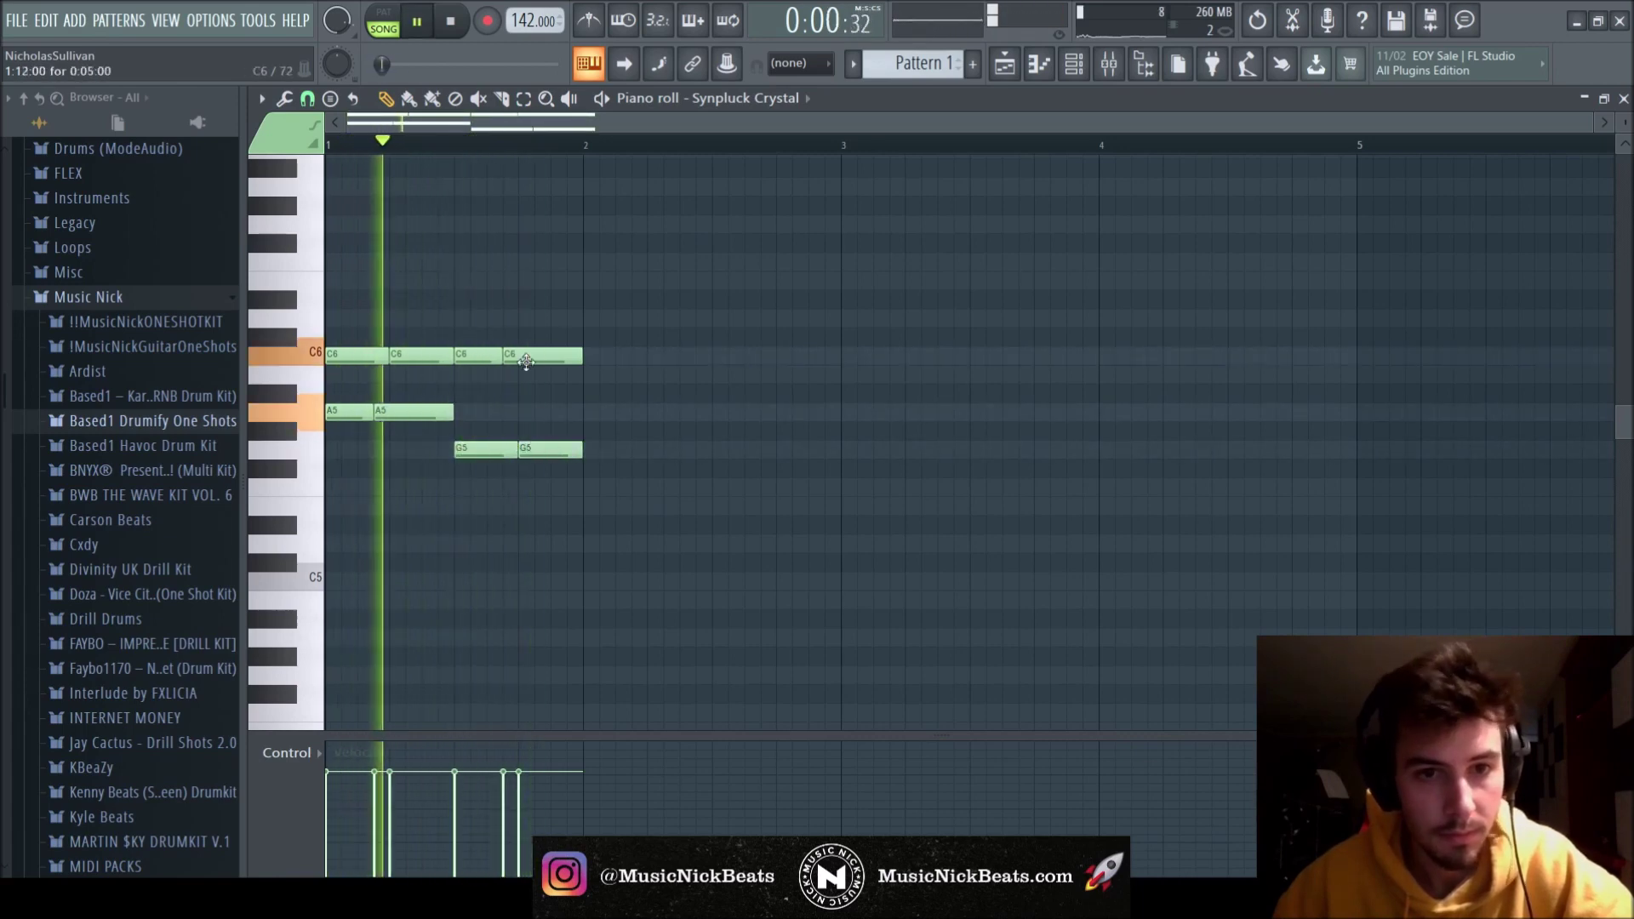
{"action": "left_click", "coordinate": [524, 280]}
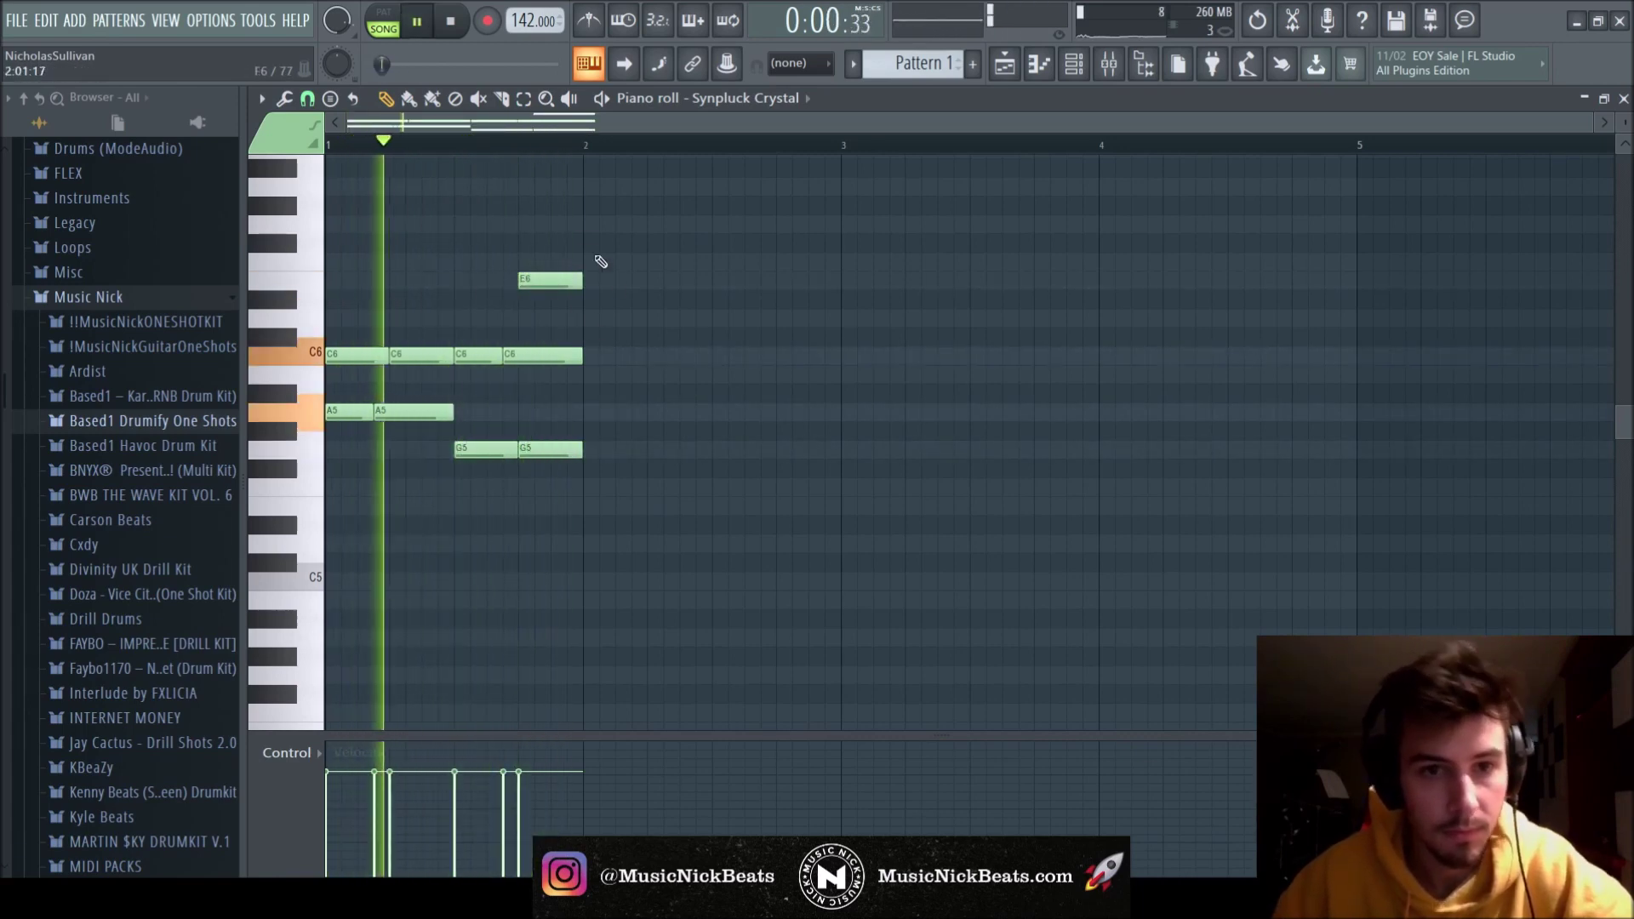
Place a chord of D6, B5 and F5 at the start of bar 2.
{"action": "left_click", "coordinate": [600, 318]}
{"action": "left_click", "coordinate": [596, 375]}
{"action": "left_click", "coordinate": [595, 486]}
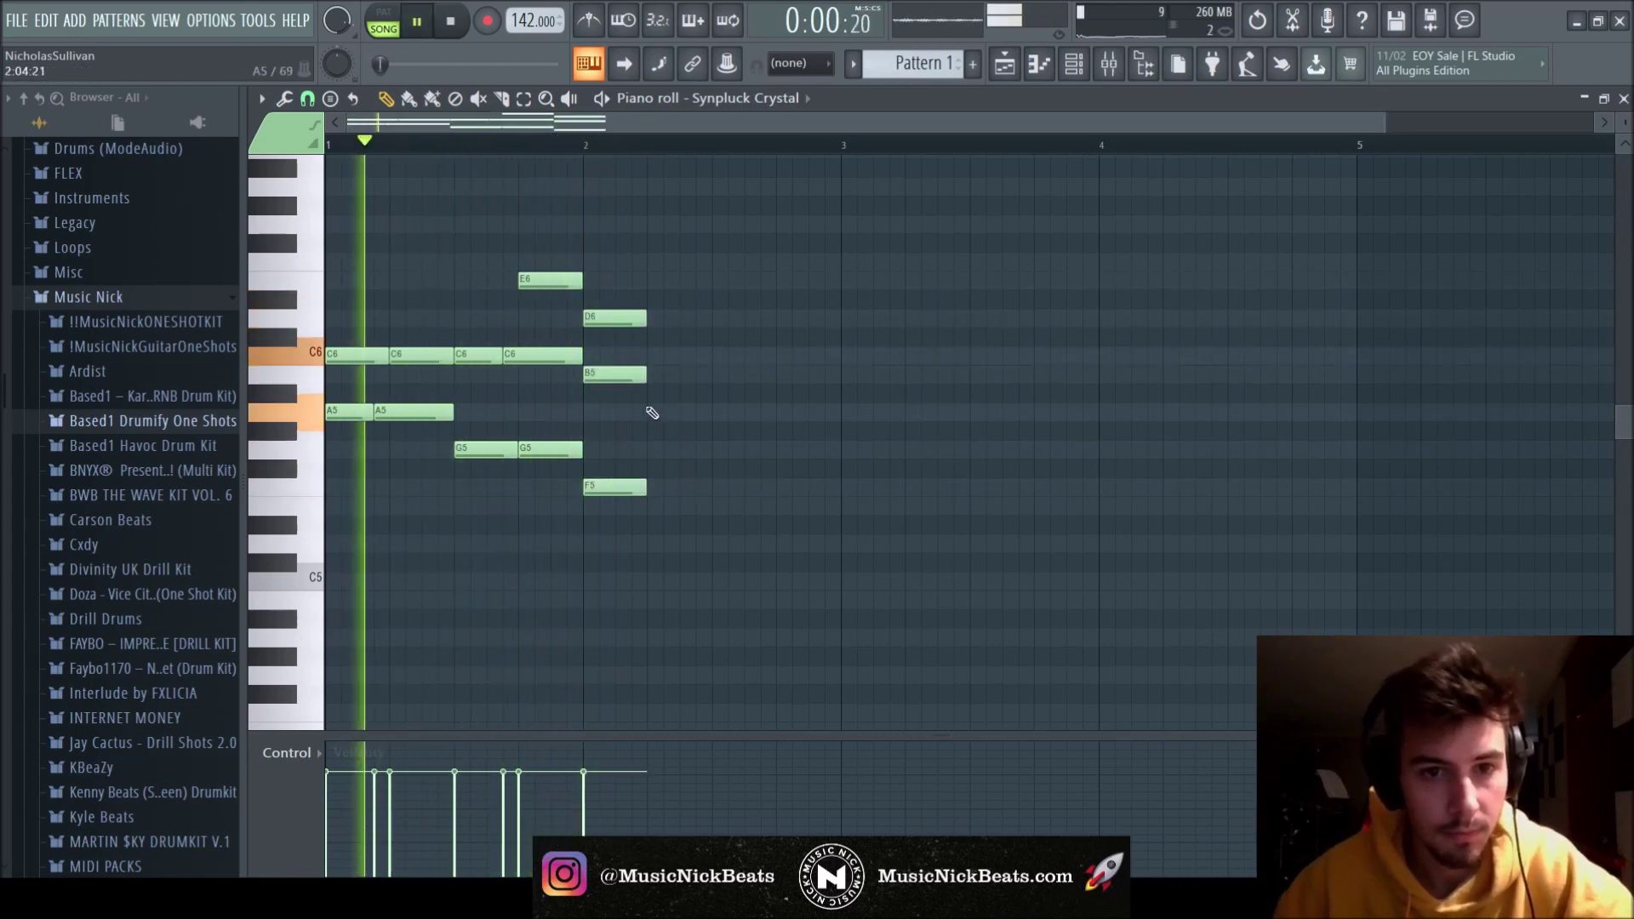
{"action": "key", "text": "space"}
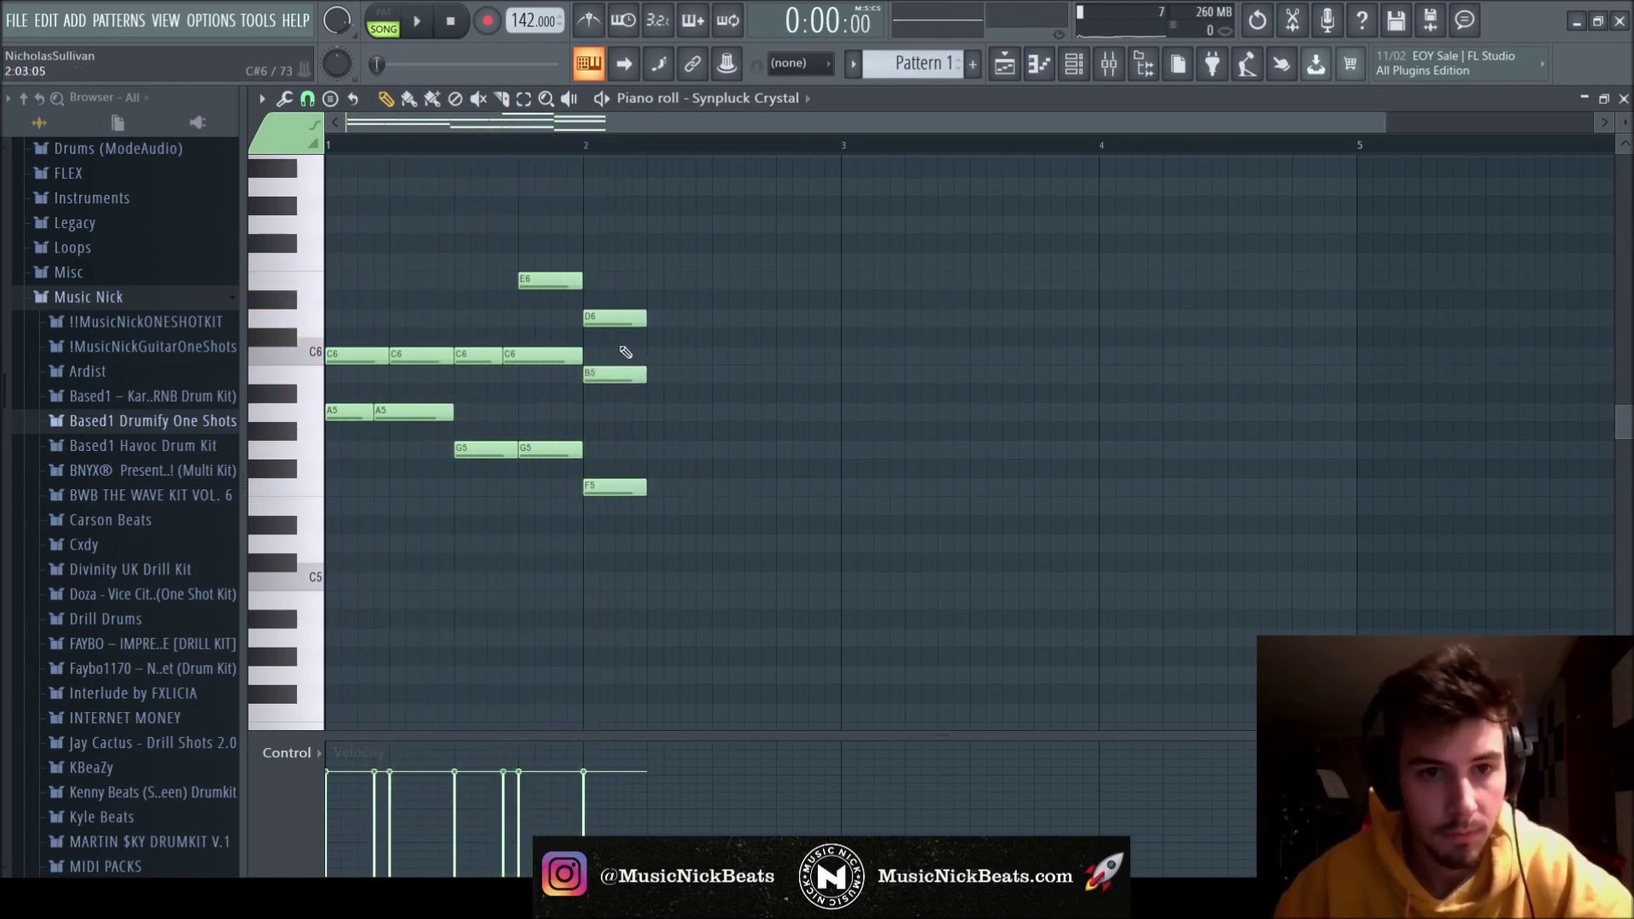
Add E6 notes above the chords at the start and the middle of bar 1.
{"action": "left_click", "coordinate": [358, 280]}
{"action": "key", "text": "space"}
{"action": "key", "text": "space"}
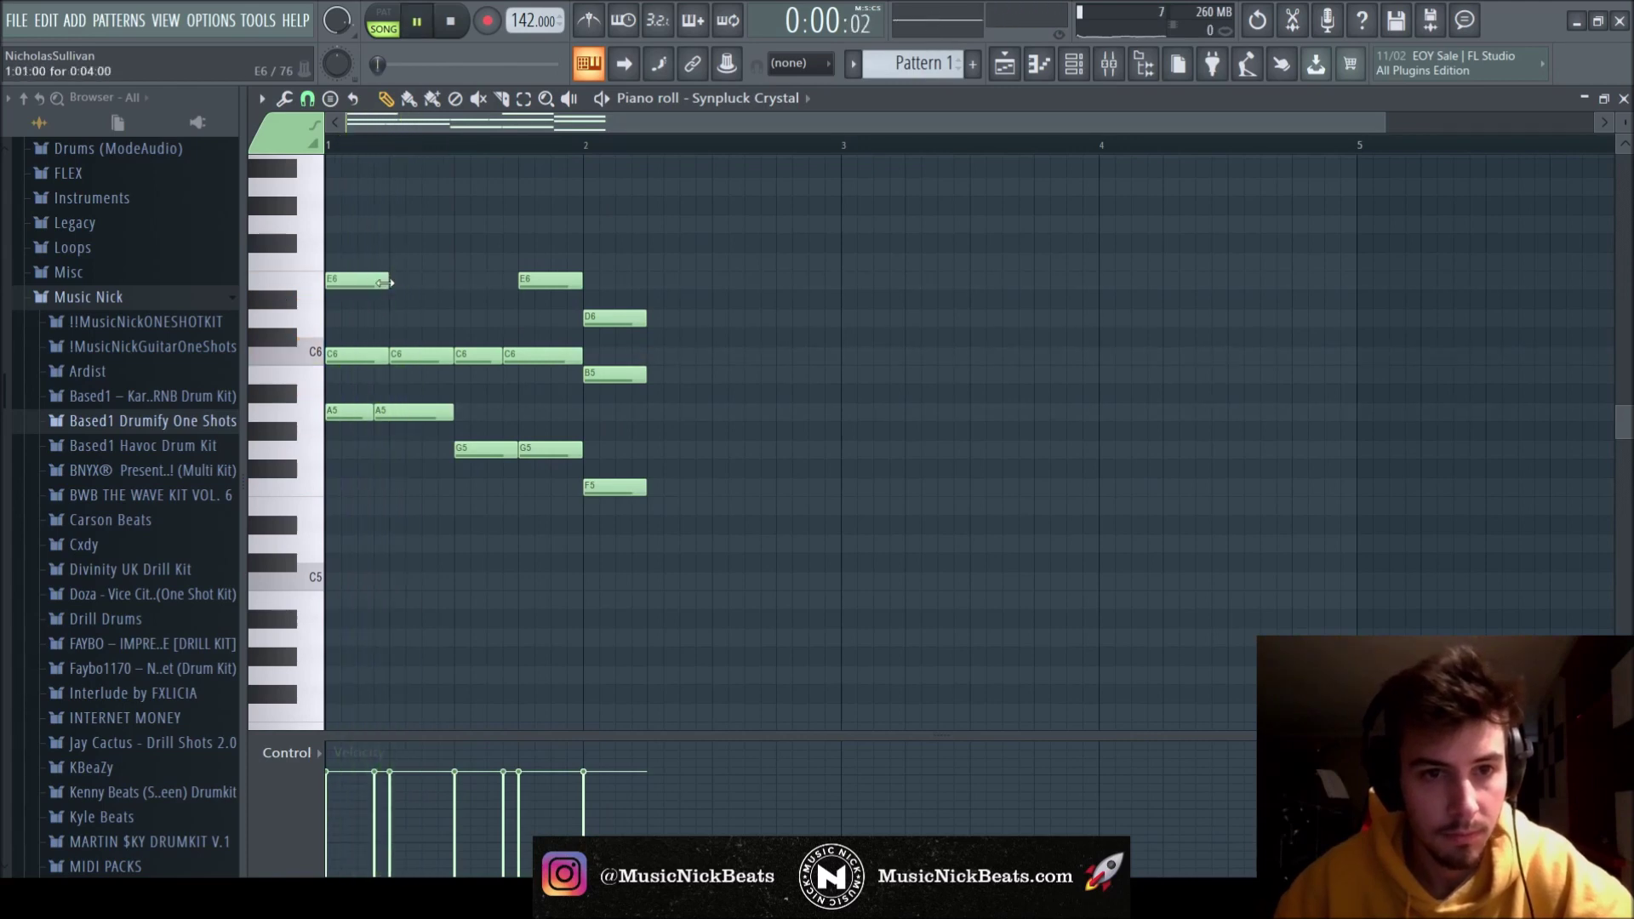
{"action": "left_click", "coordinate": [459, 281]}
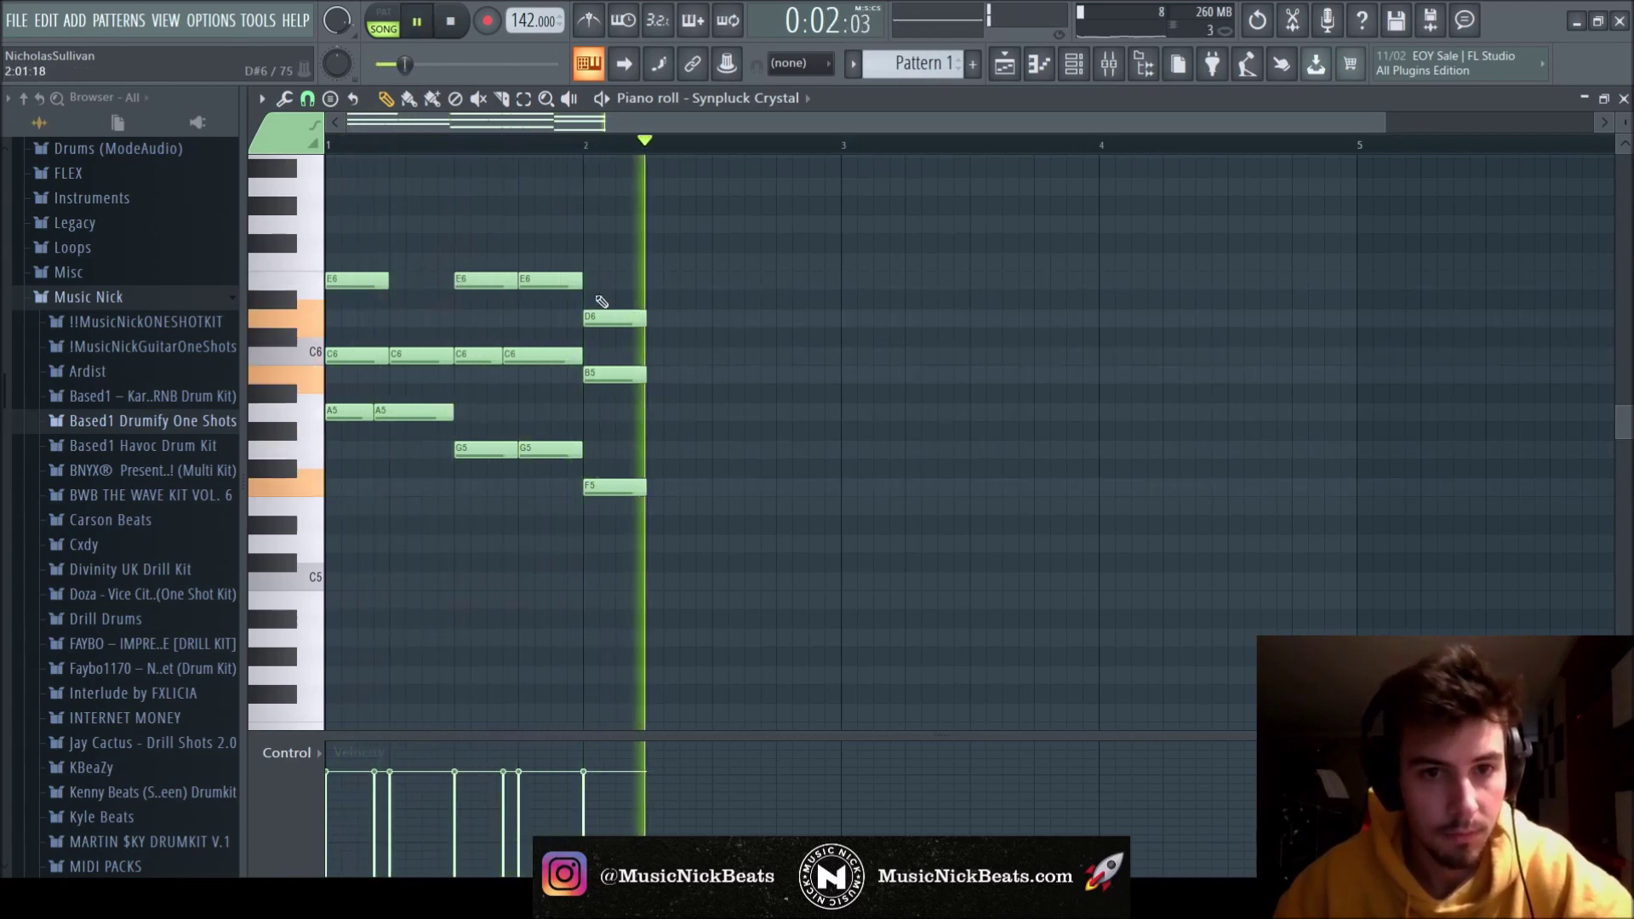
Delete the D6, B5 and F5 notes at the start of bar 2.
{"action": "right_click", "coordinate": [642, 318]}
{"action": "scroll", "coordinate": [608, 330], "scroll_direction": "up", "scroll_amount": 1}
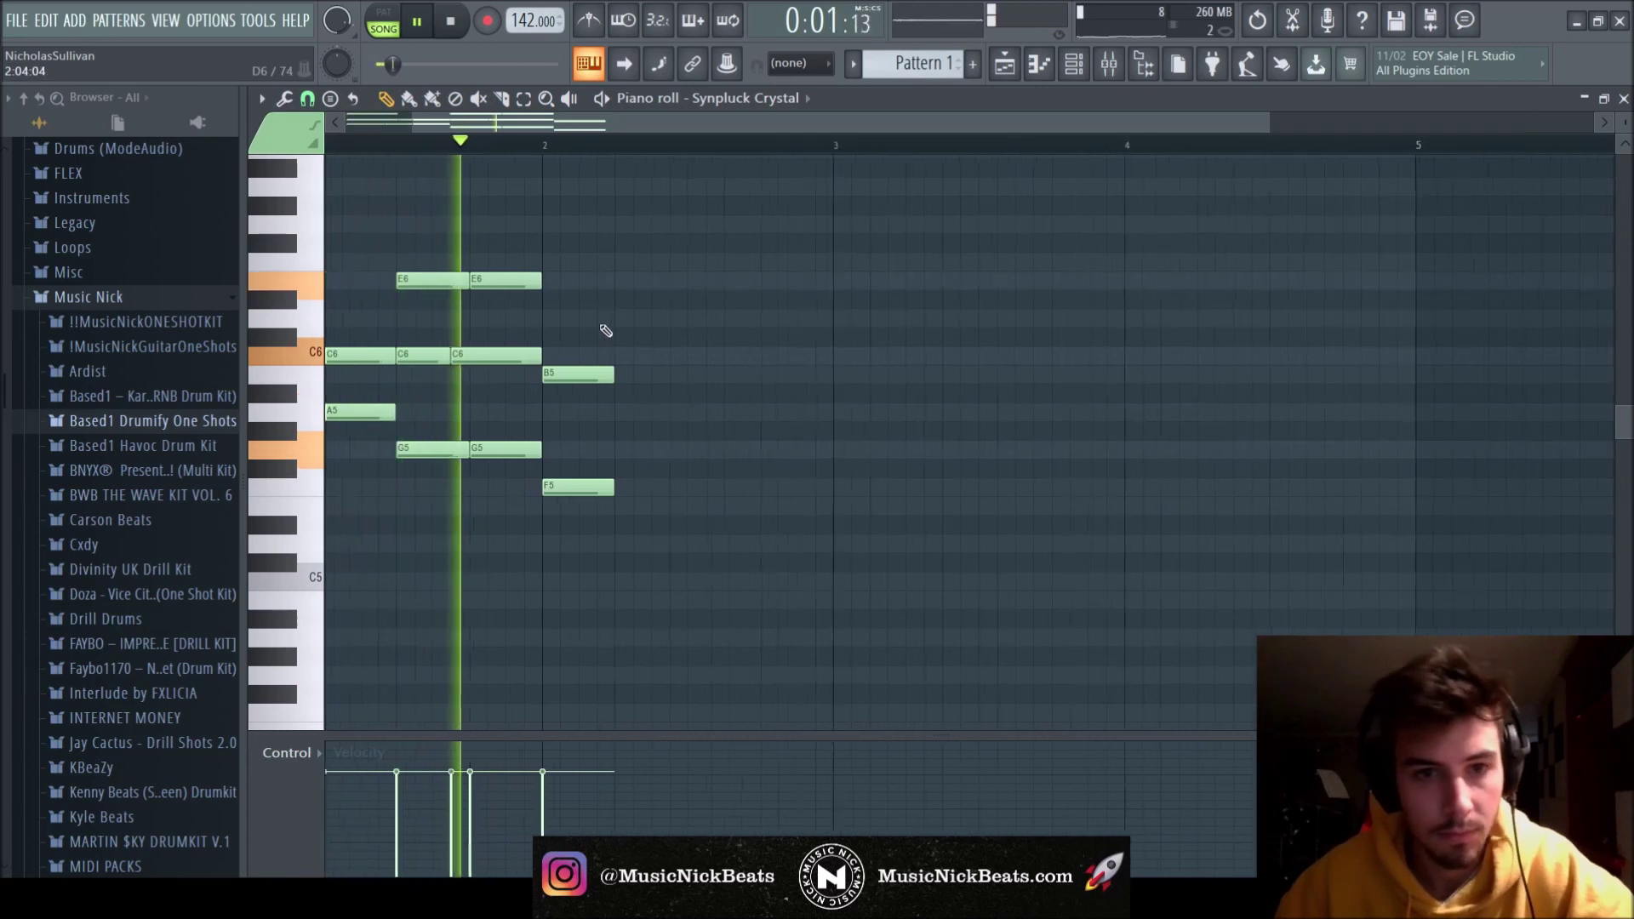
{"action": "left_click_drag", "start_coordinate": [578, 374], "coordinate": [614, 376]}
{"action": "key", "text": "space"}
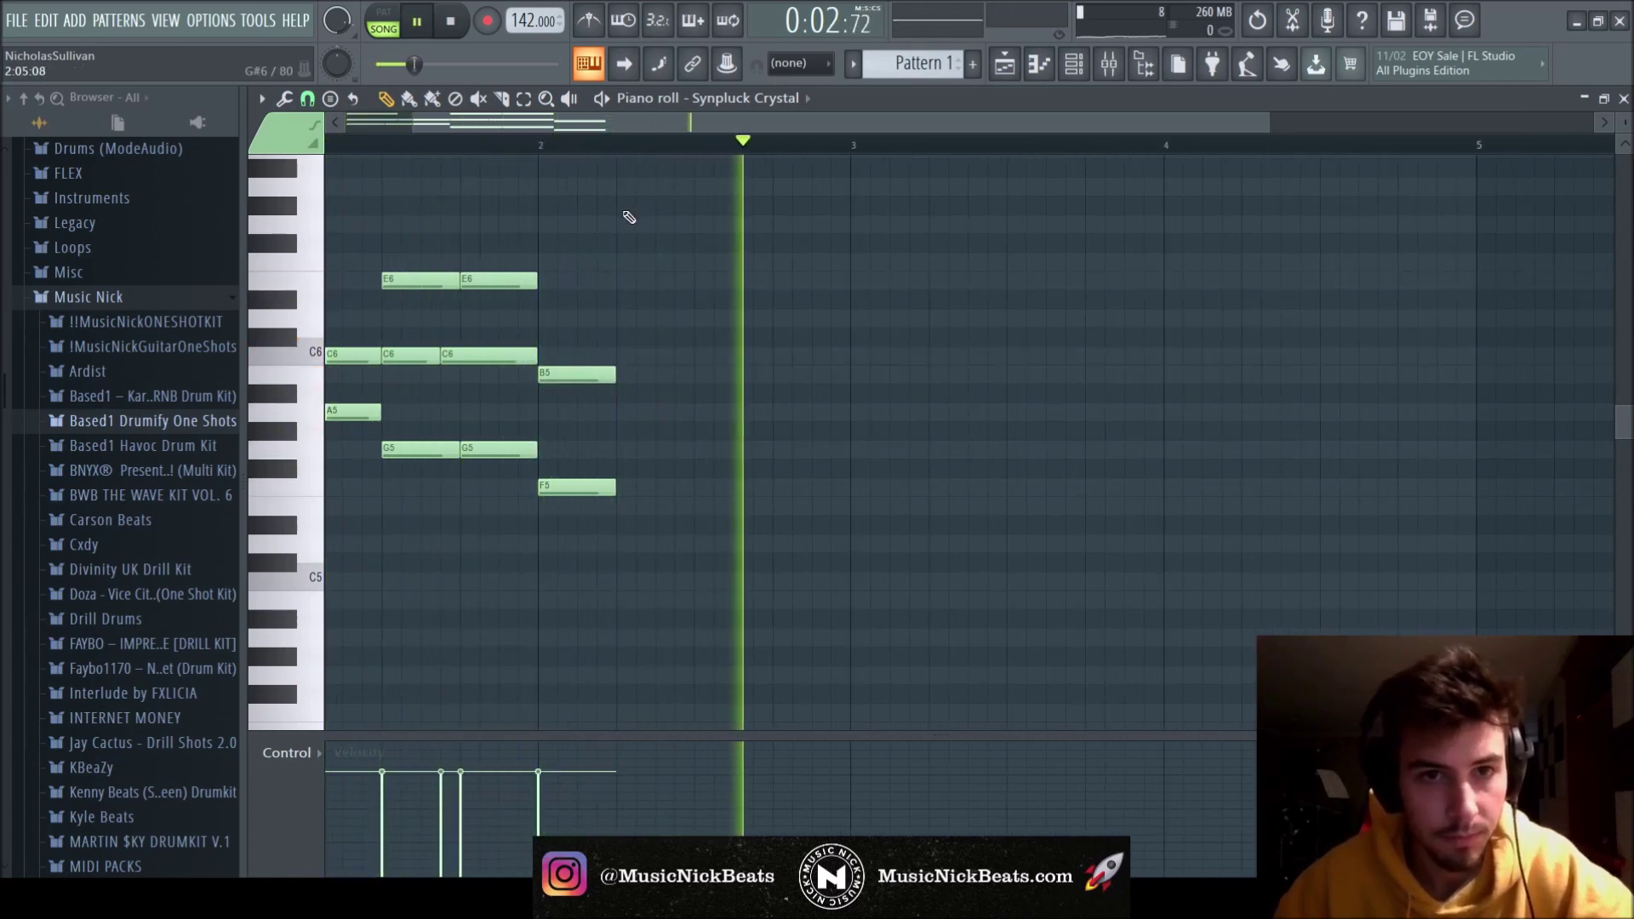
{"action": "scroll", "coordinate": [619, 255], "scroll_direction": "down", "scroll_amount": 2}
{"action": "key", "text": "space"}
{"action": "right_click", "coordinate": [585, 375]}
{"action": "right_click", "coordinate": [570, 488]}
{"action": "key", "text": "space"}
Place a pair of B5 notes in the first half of bar 2 and a pair of G5 notes in the second half.
{"action": "left_click_drag", "start_coordinate": [558, 496], "coordinate": [554, 365]}
{"action": "right_click", "coordinate": [588, 306]}
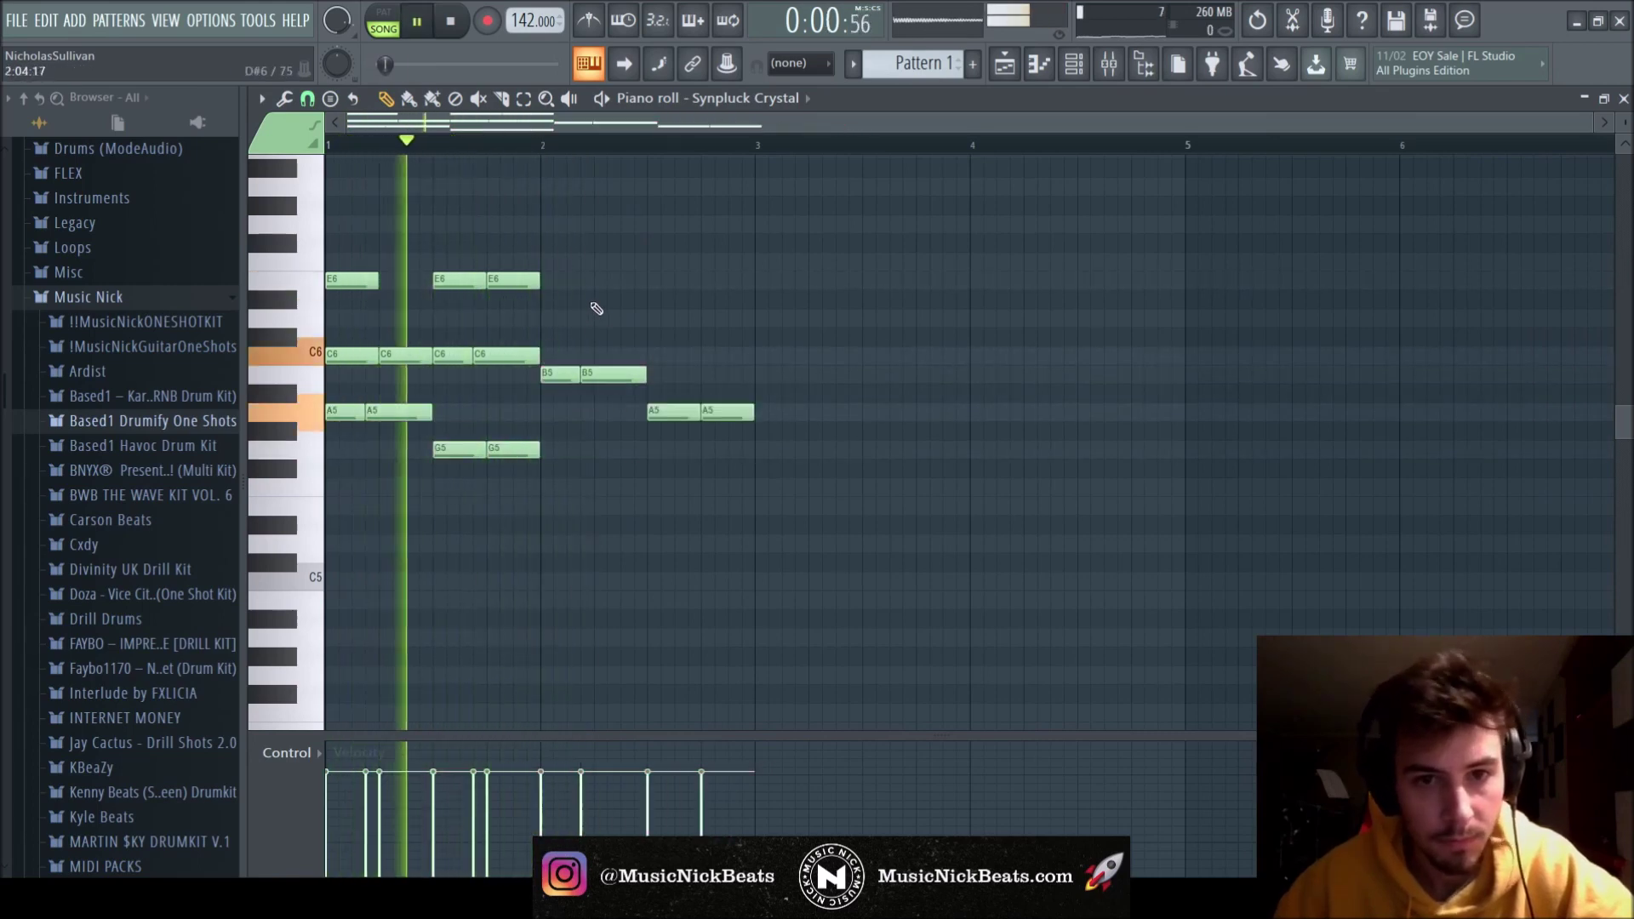
{"action": "left_click_drag", "start_coordinate": [729, 437], "coordinate": [683, 406]}
{"action": "left_click_drag", "start_coordinate": [669, 412], "coordinate": [669, 449]}
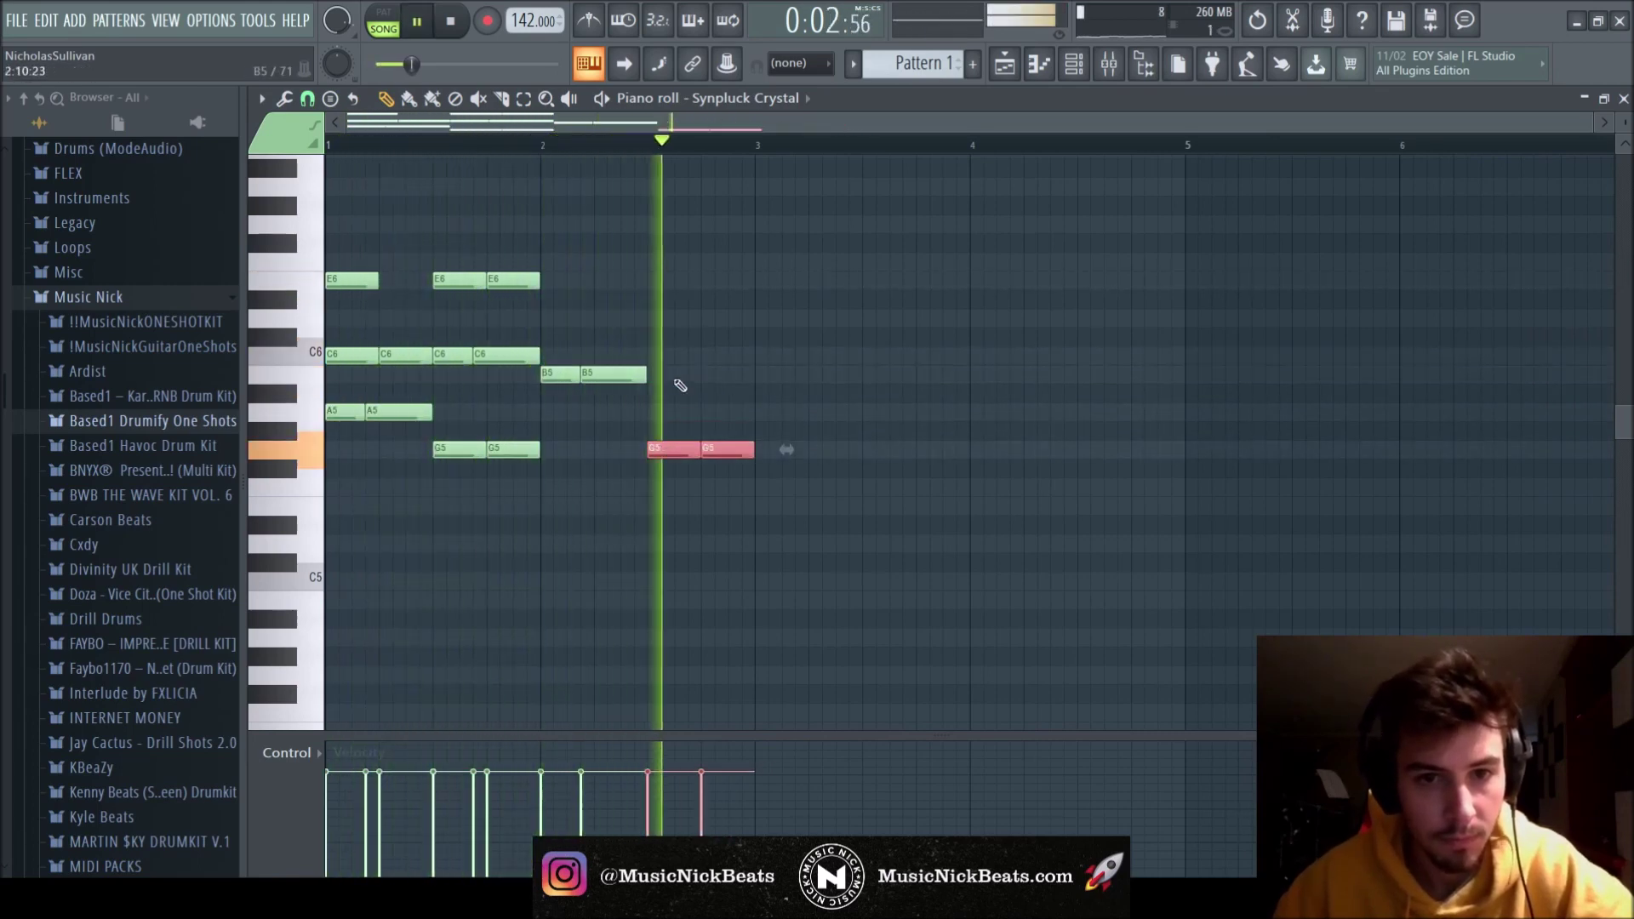
Add two D6 notes directly above the B5 pair in bar 2, matching their lengths.
{"action": "left_click", "coordinate": [578, 366]}
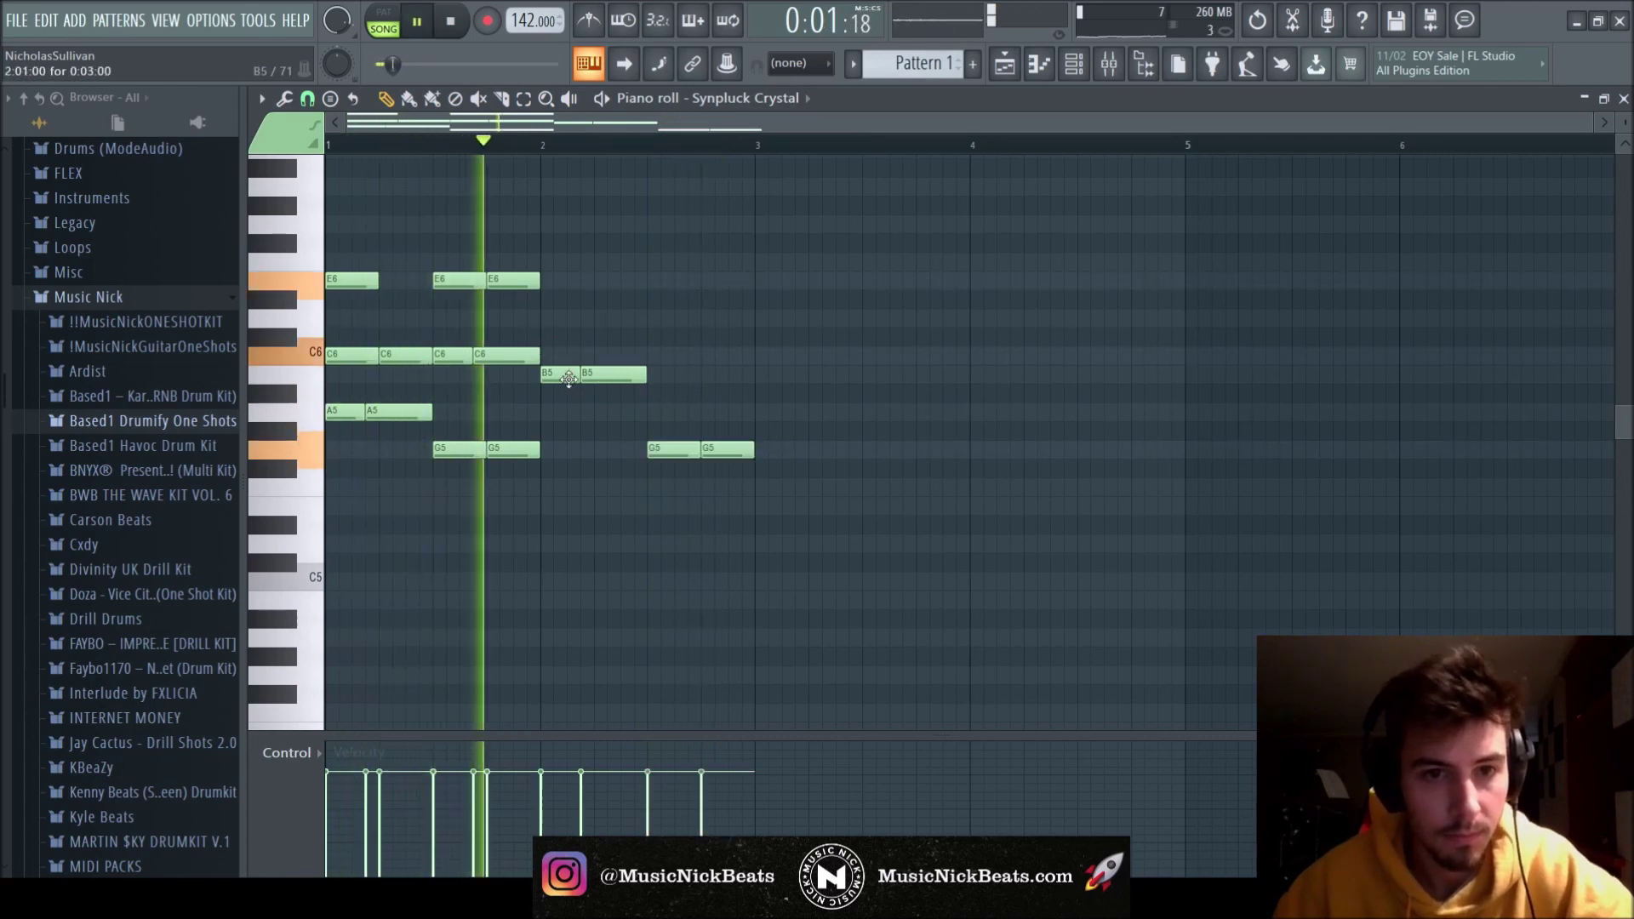
{"action": "left_click", "coordinate": [552, 320]}
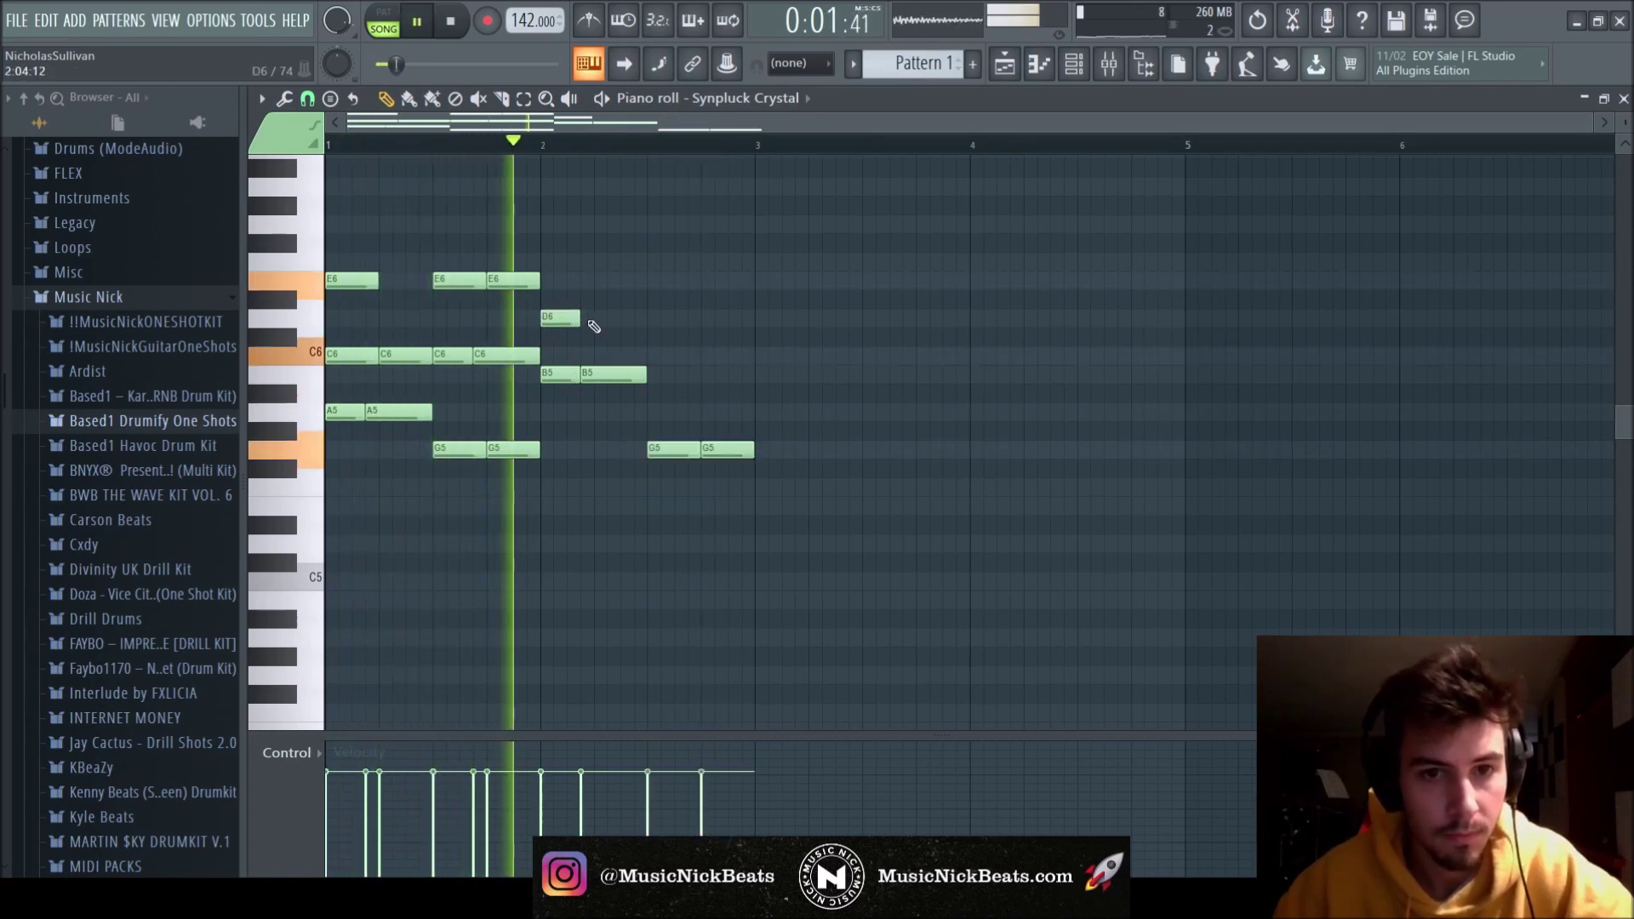
{"action": "left_click", "coordinate": [598, 319]}
{"action": "left_click_drag", "start_coordinate": [647, 301], "coordinate": [593, 374]}
{"action": "key", "text": "space"}
{"action": "left_click_drag", "start_coordinate": [589, 318], "coordinate": [581, 321]}
{"action": "key", "text": "space"}
Add an F6 and a shorter G6 above the second D6 note in bar 2.
{"action": "left_click", "coordinate": [608, 263]}
{"action": "left_click_drag", "start_coordinate": [657, 262], "coordinate": [647, 228]}
{"action": "left_click", "coordinate": [629, 226]}
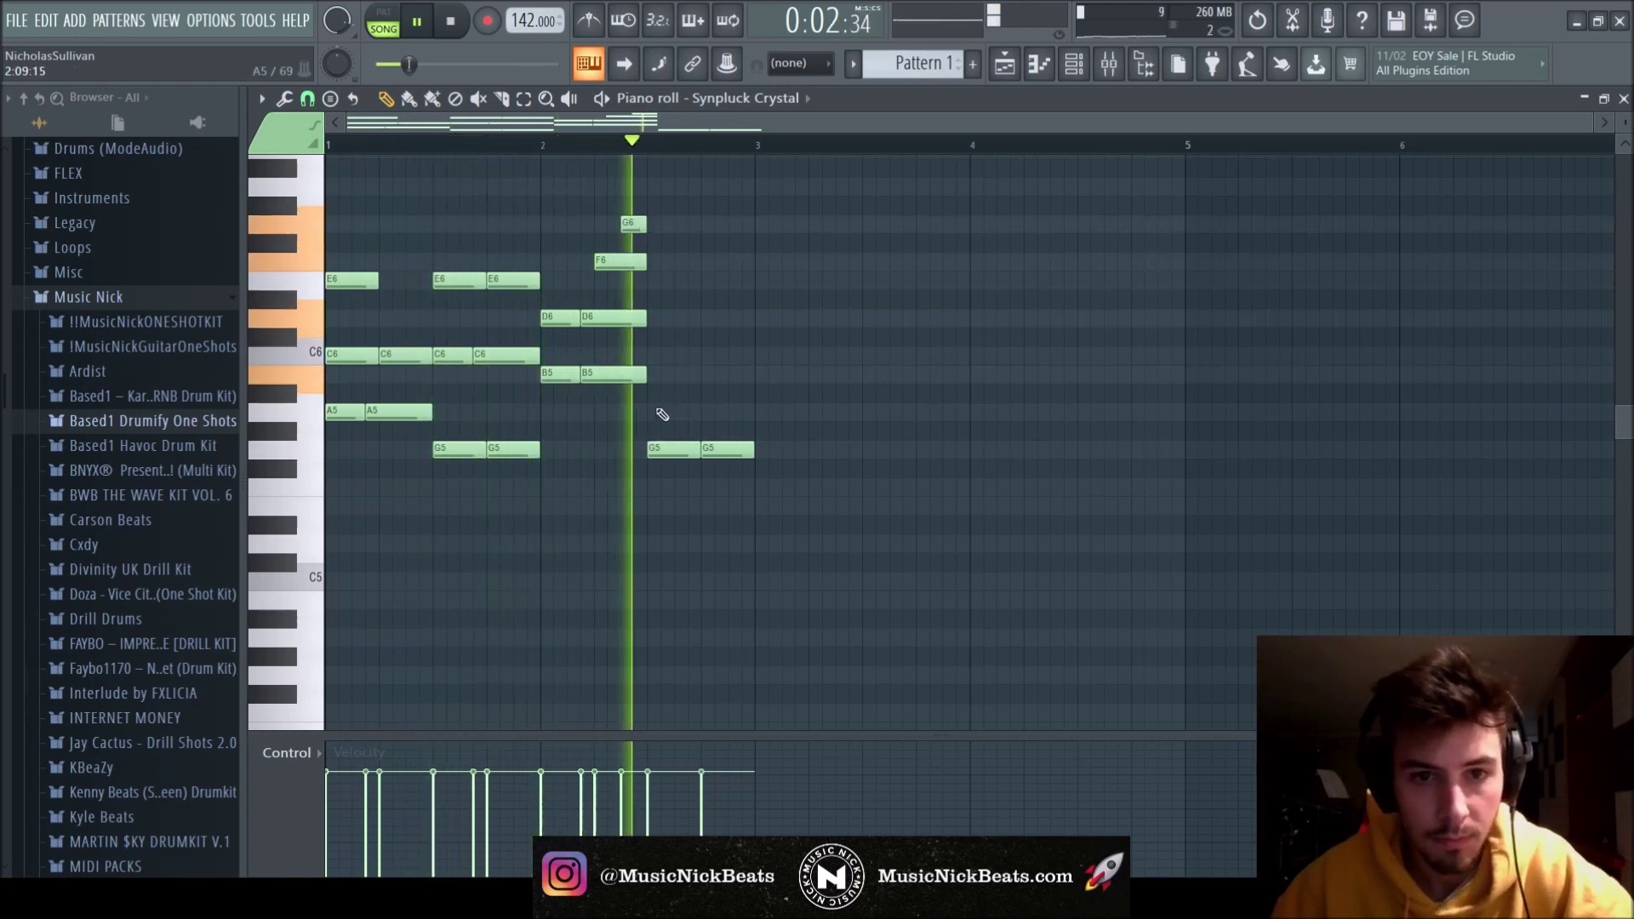
Add two B5 notes above the G5 pair in the second half of bar 2.
{"action": "left_click", "coordinate": [660, 375]}
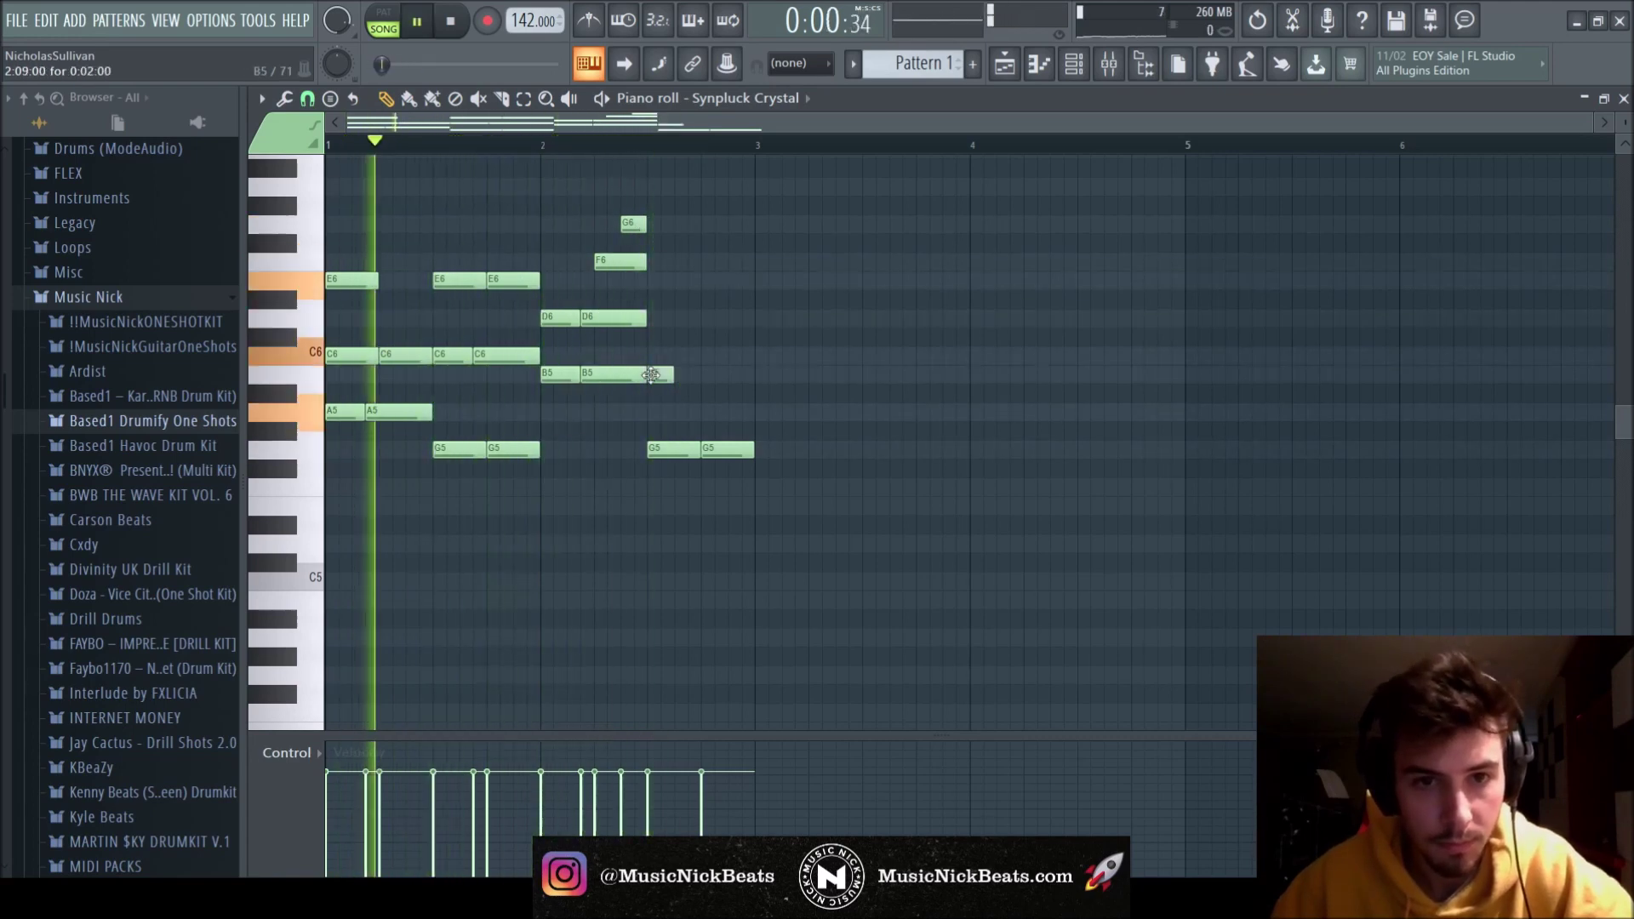
{"action": "left_click", "coordinate": [710, 375]}
{"action": "key", "text": "space"}
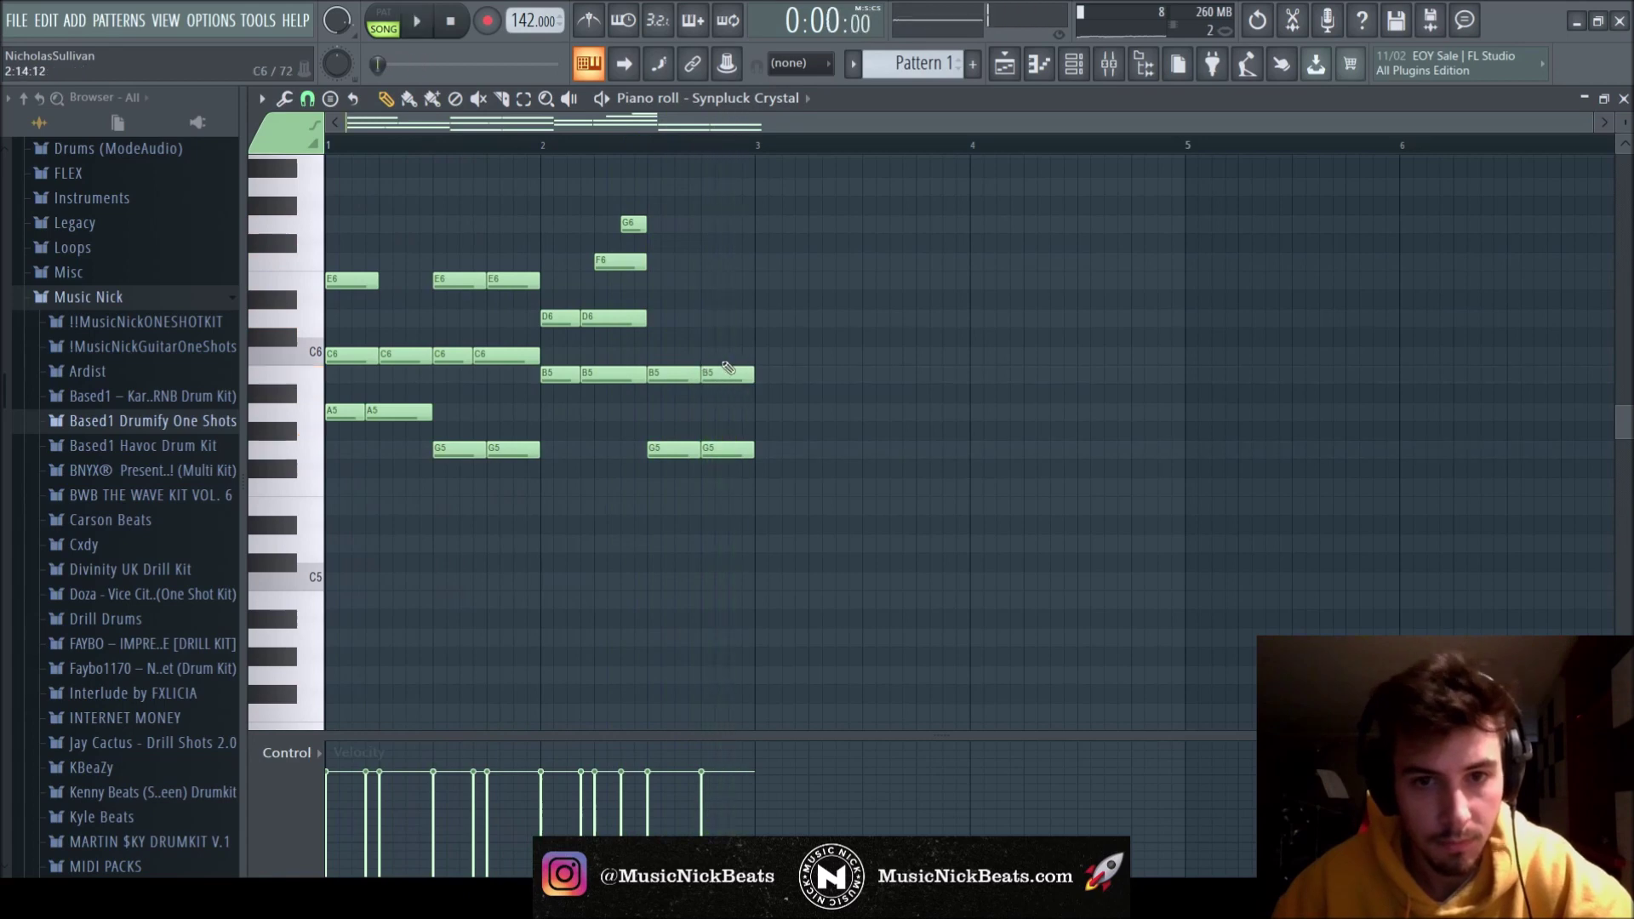
Duplicate the two-bar pattern into bars 3 and 4 and delete the E6, C6 and G5 chord at bar 3's midpoint.
{"action": "key", "text": "ctrl+b"}
{"action": "key", "text": "space"}
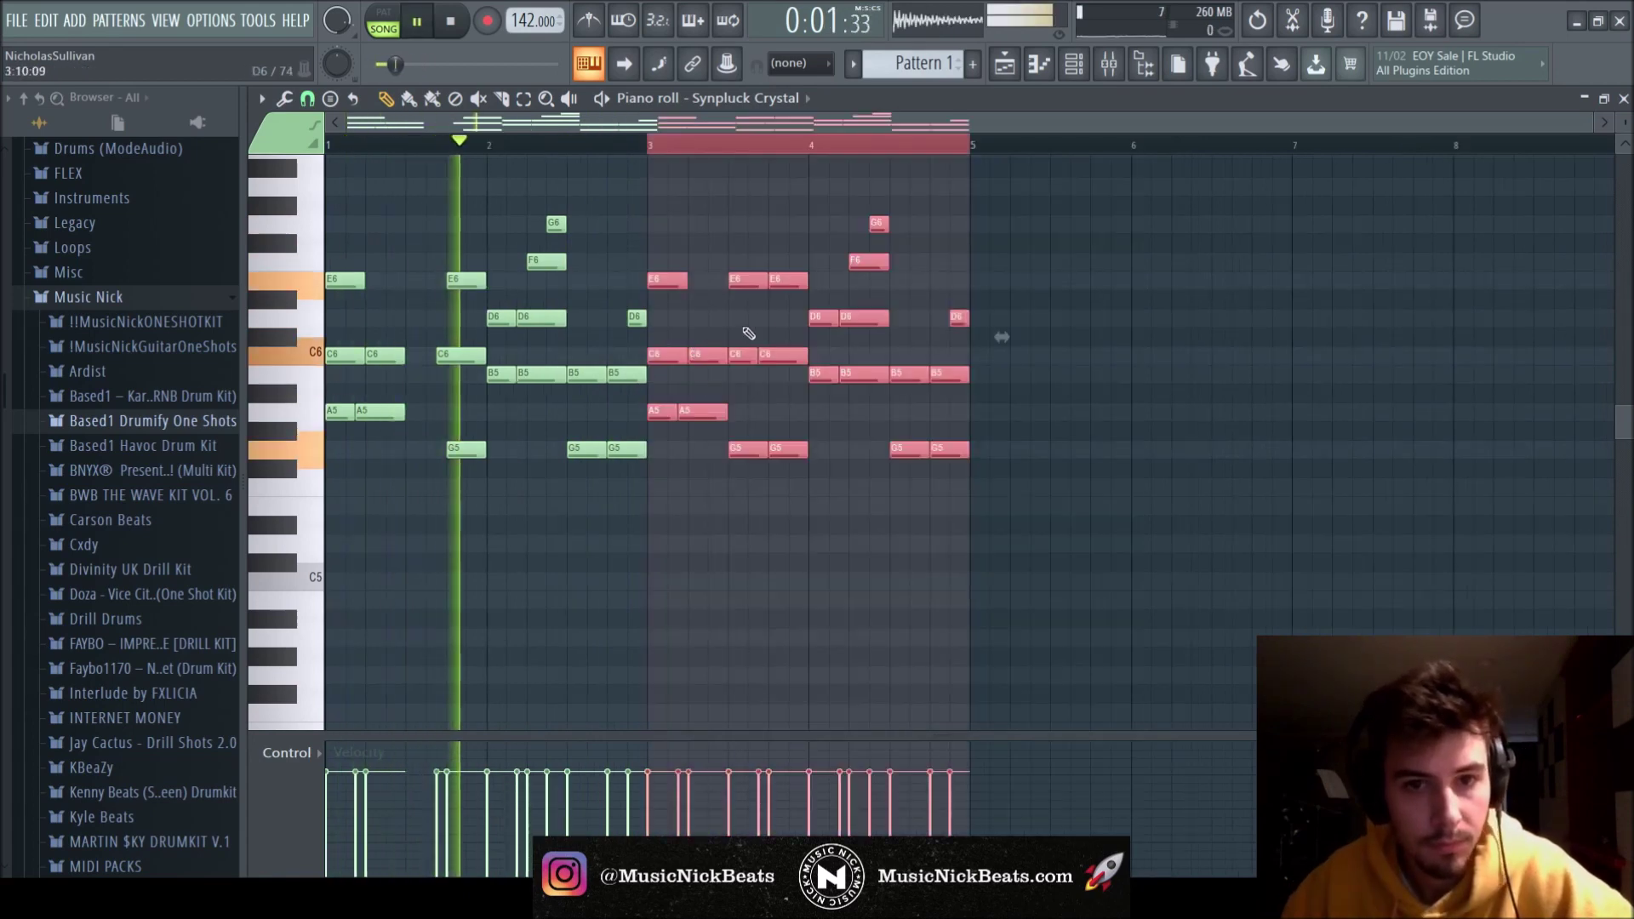
{"action": "right_click", "coordinate": [745, 279]}
{"action": "right_click", "coordinate": [744, 355]}
{"action": "right_click", "coordinate": [746, 449]}
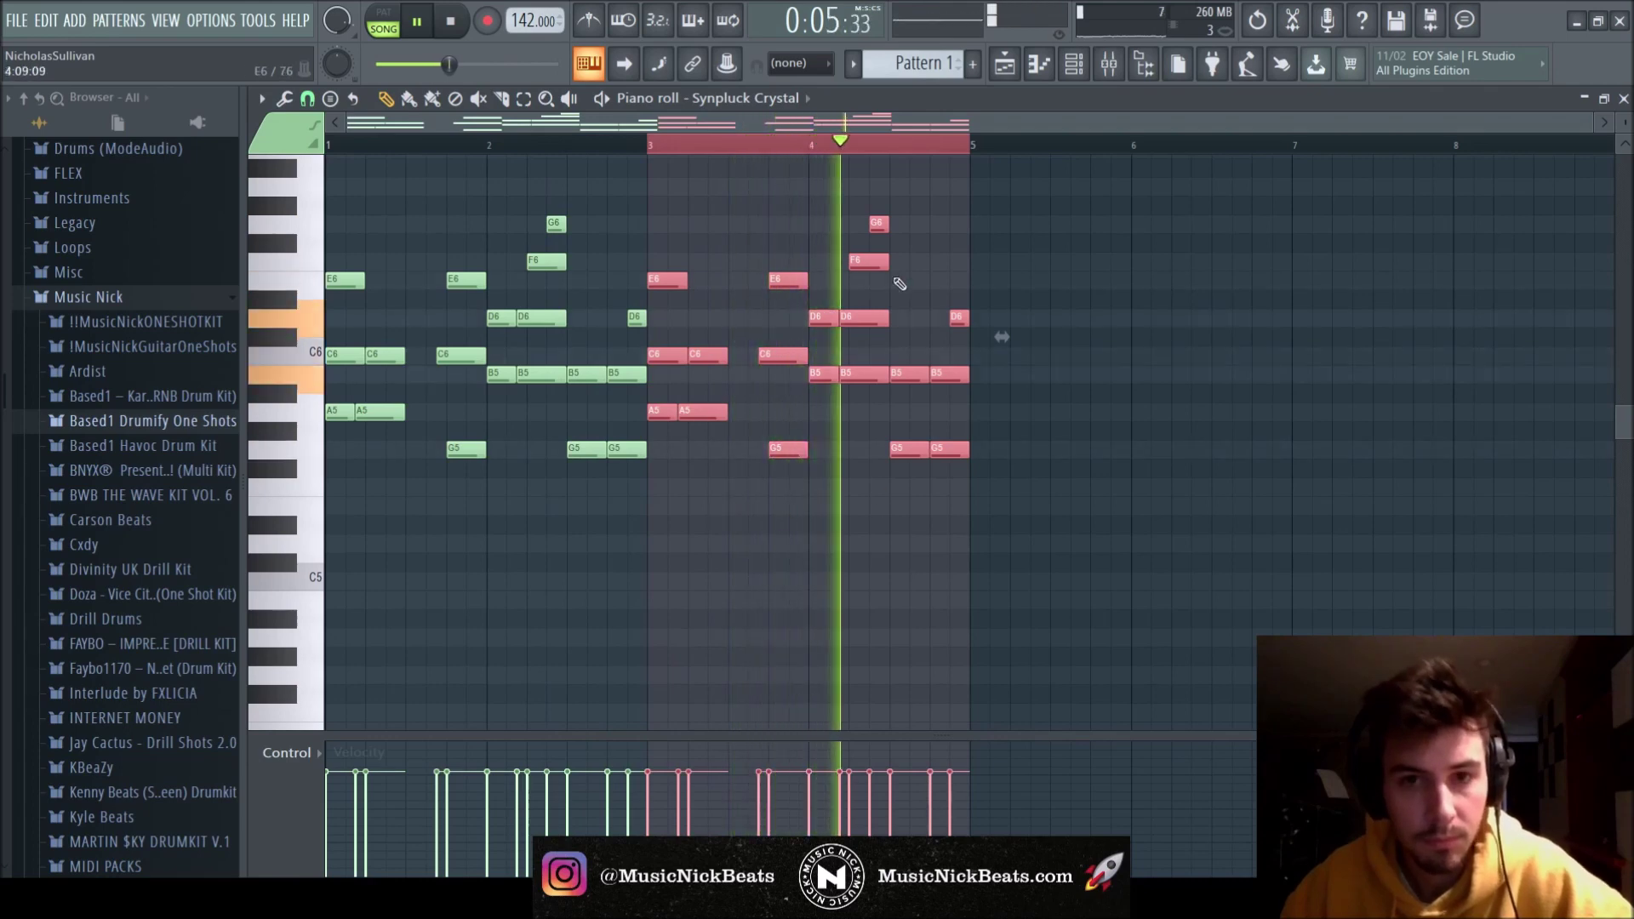
Add short descending B6, A6 and G6 notes in the second half of bar 4.
{"action": "scroll", "coordinate": [897, 290], "scroll_direction": "up", "scroll_amount": 3}
{"action": "left_click", "coordinate": [898, 261]}
{"action": "left_click", "coordinate": [916, 298]}
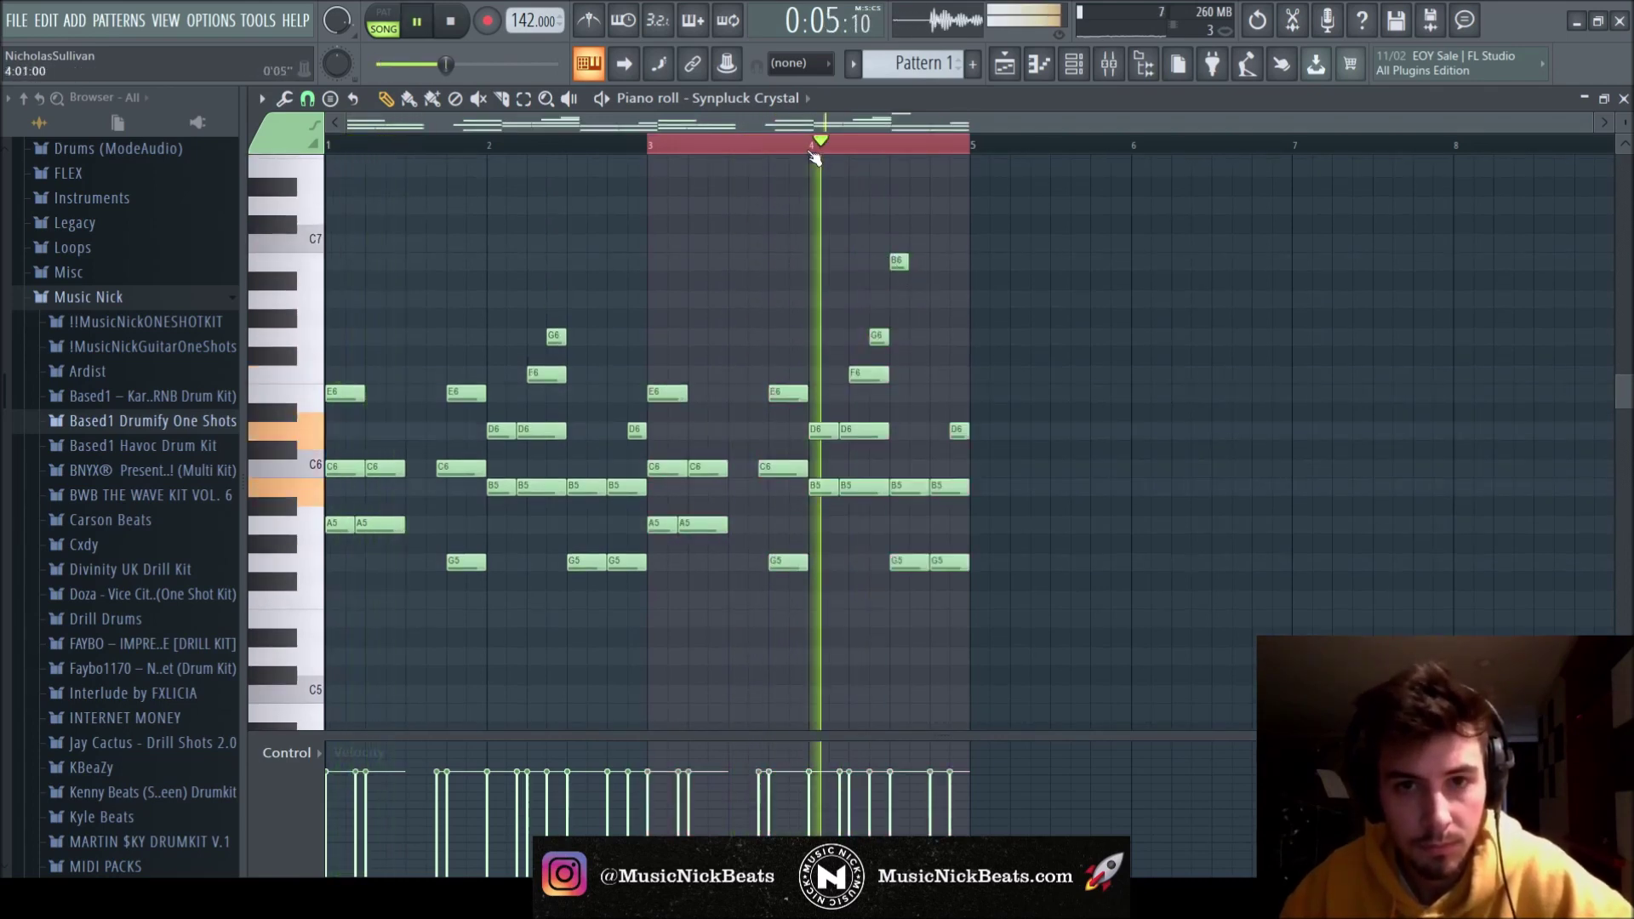
{"action": "left_click", "coordinate": [936, 336]}
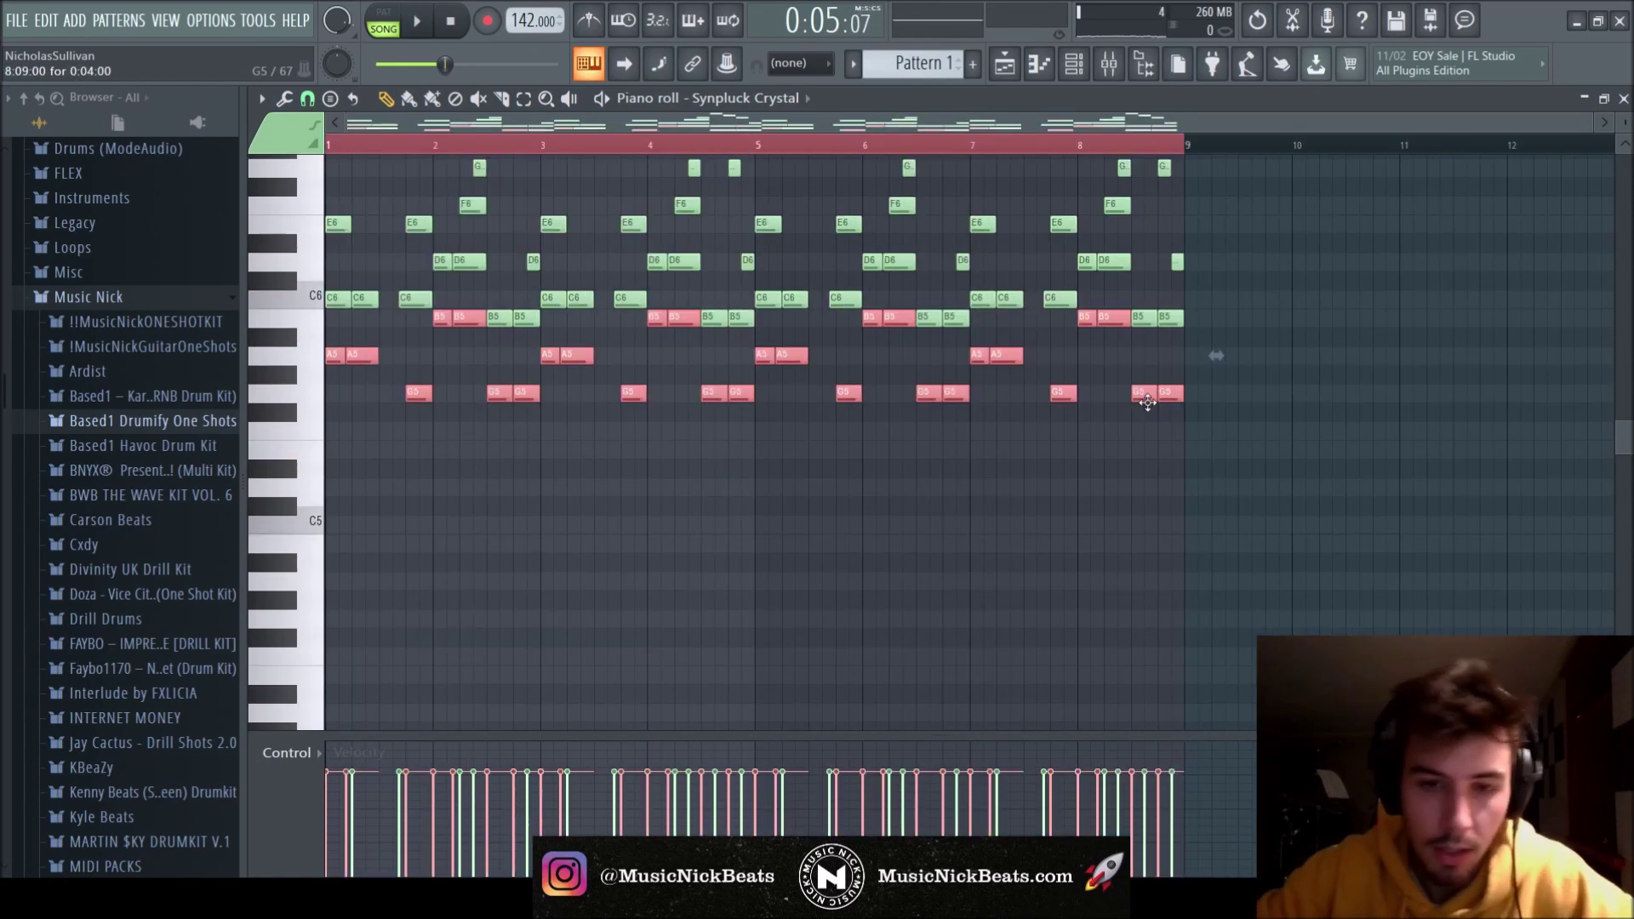
Copy the selected lowest notes of bars 1 to 8 one octave down, play the result and close the piano roll.
{"action": "key", "text": "ctrl+c"}
{"action": "key", "text": "ctrl+v"}
{"action": "key", "text": "ctrl+Down"}
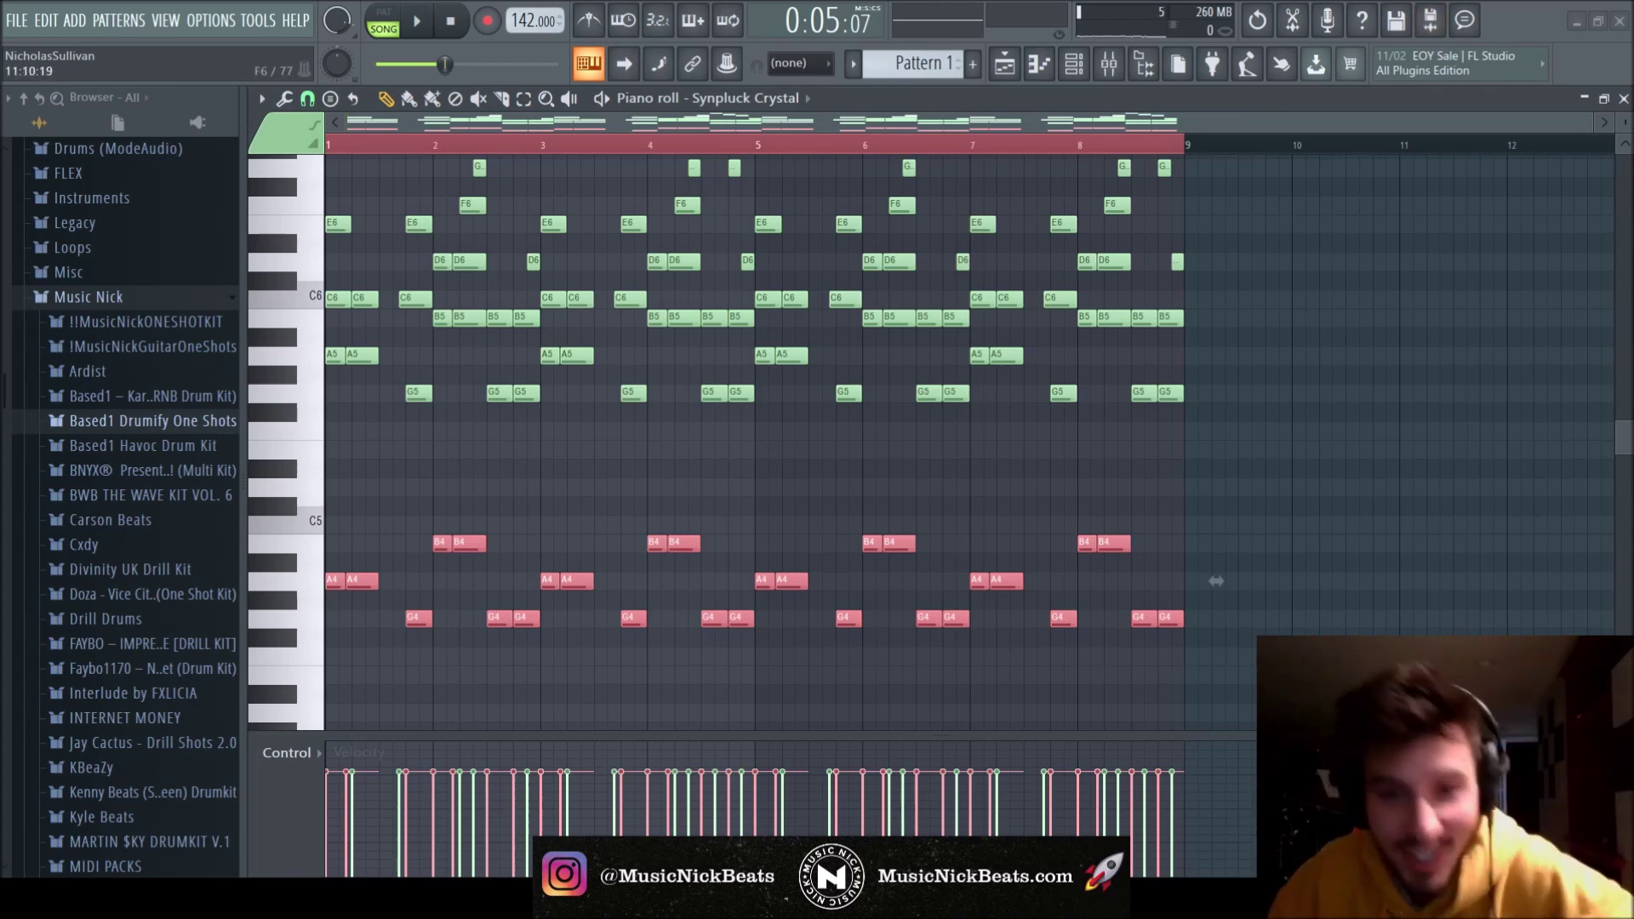
{"action": "left_click", "coordinate": [1072, 477], "text": "ctrl"}
{"action": "key", "text": "space"}
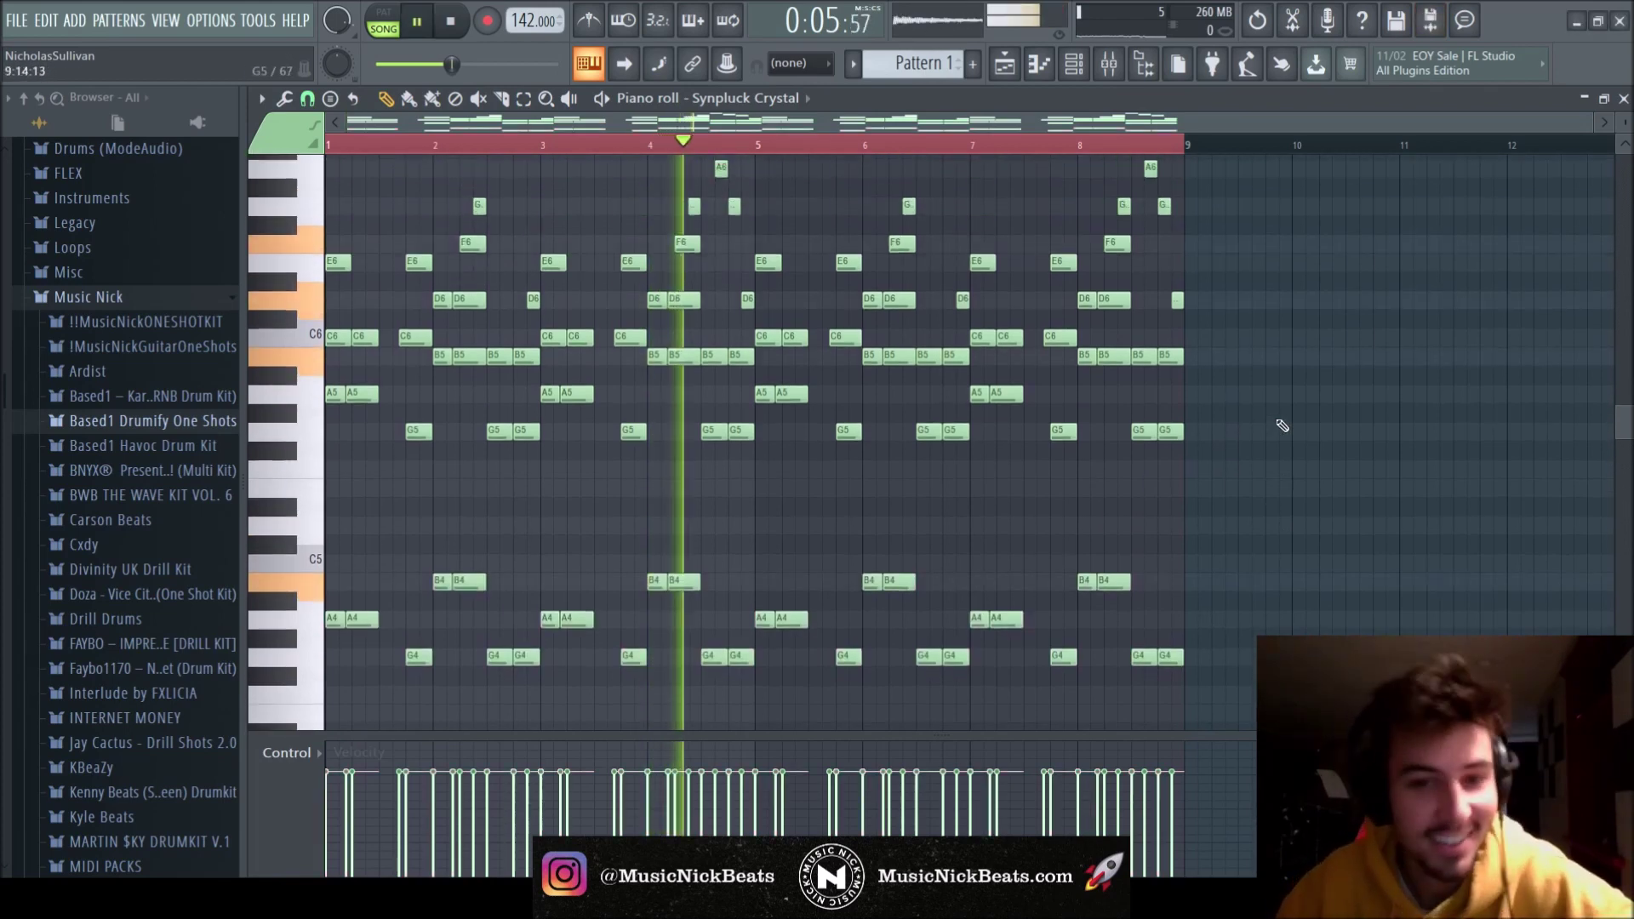
{"action": "scroll", "coordinate": [1276, 425], "scroll_direction": "up", "scroll_amount": 3}
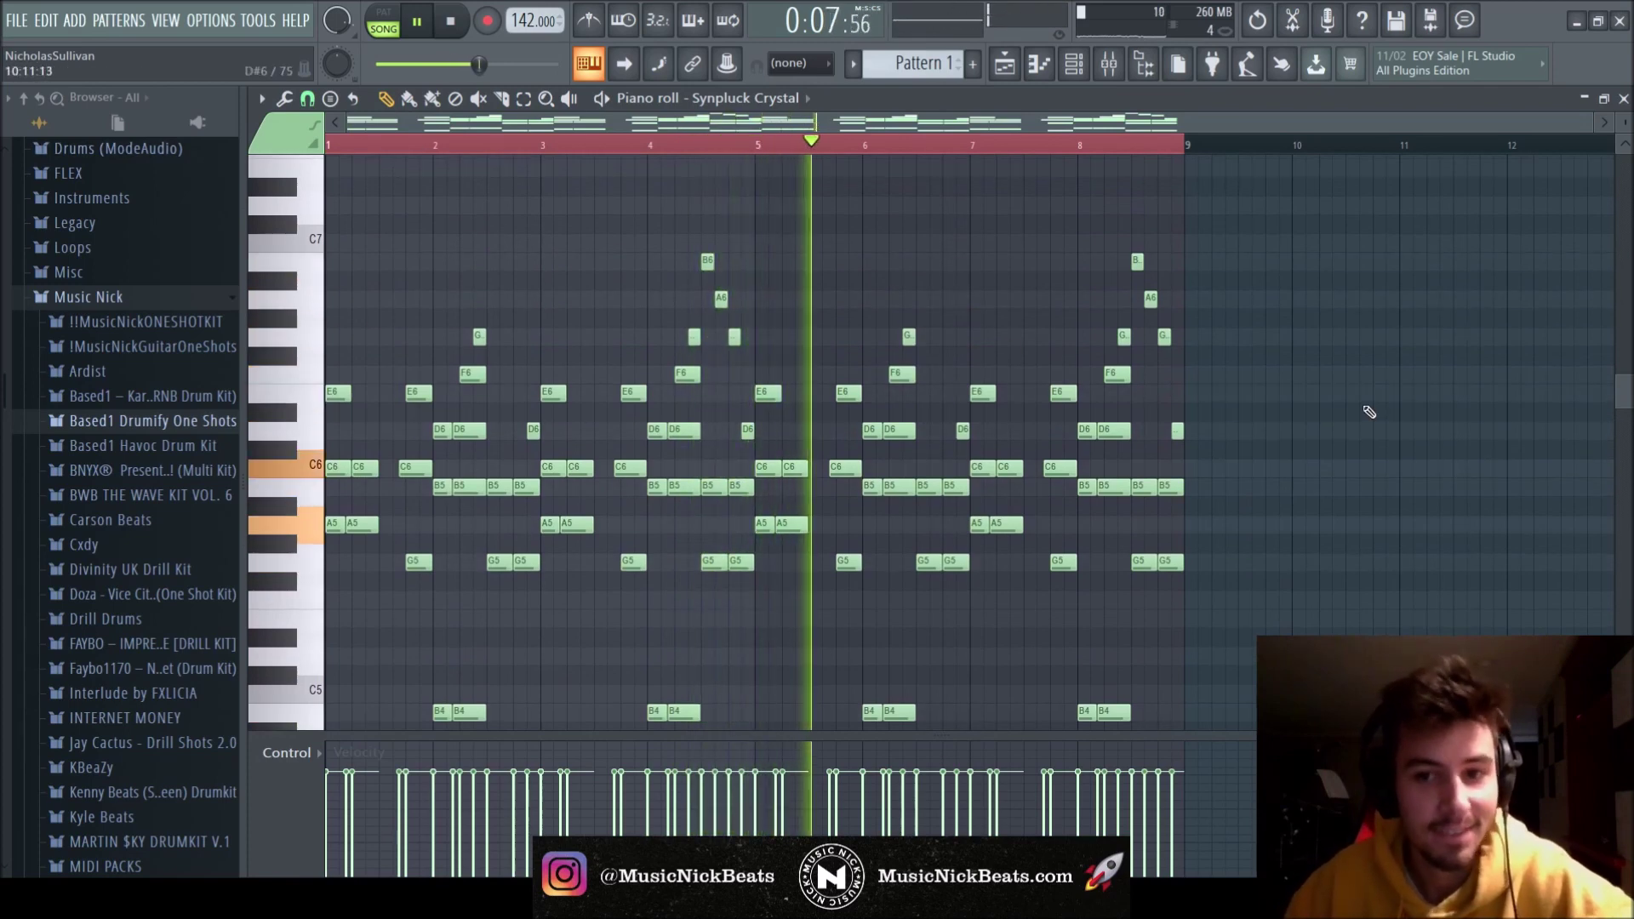
{"action": "left_click", "coordinate": [1623, 97]}
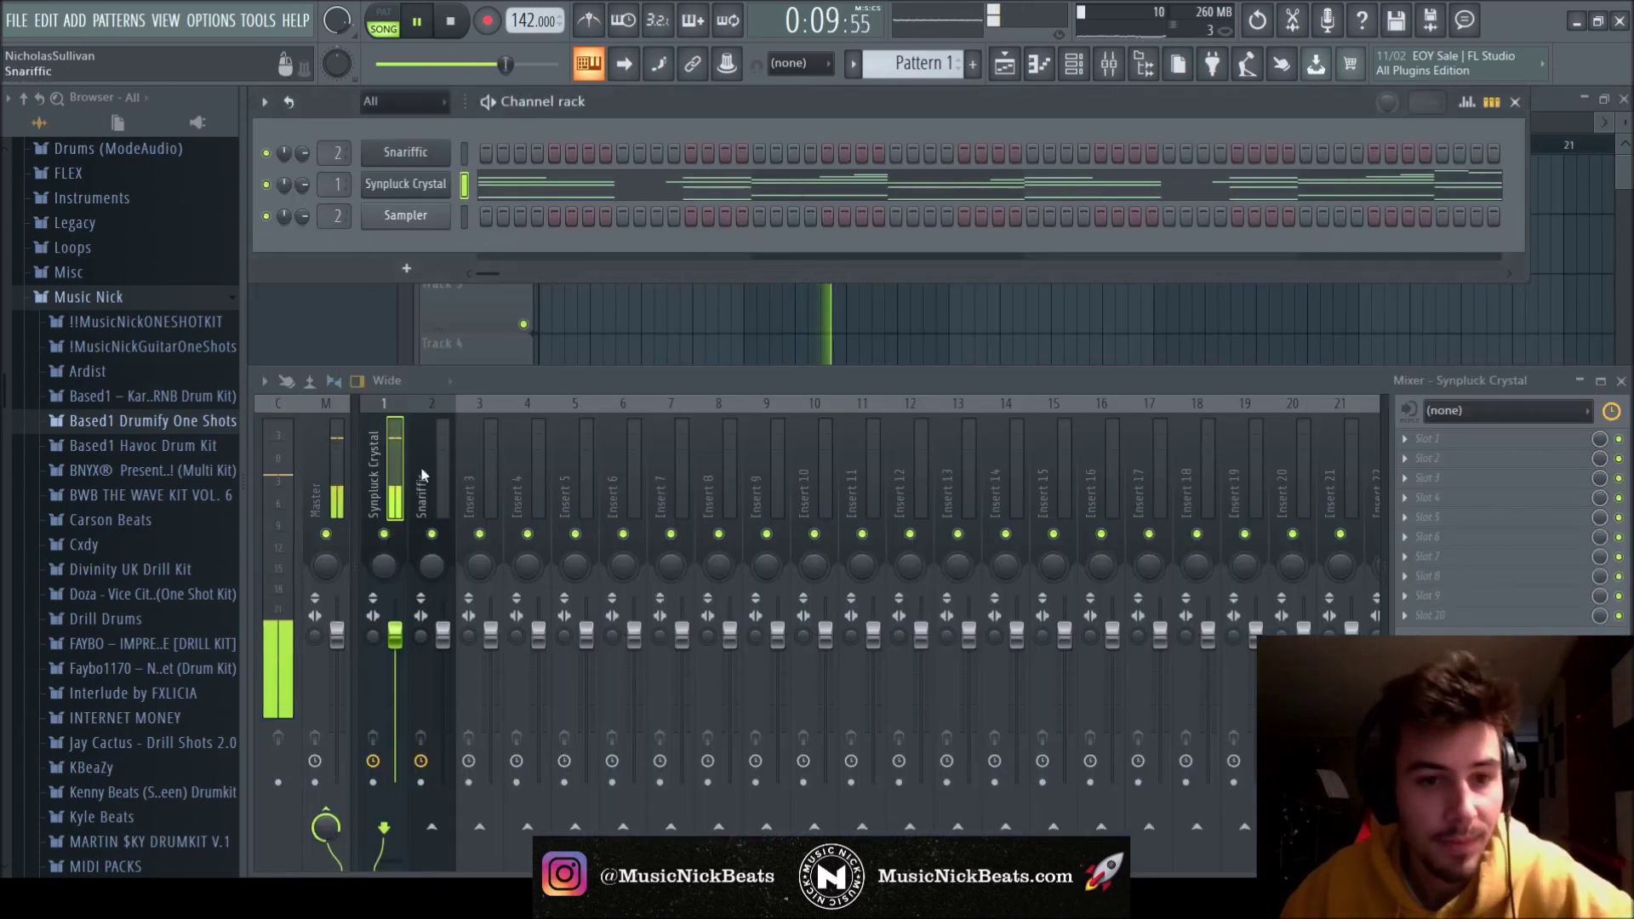
In Snariffic's piano roll, add short E6 and D6 notes late in bar 3 and raise bar 8's last note to G6.
{"action": "key", "text": "F7"}
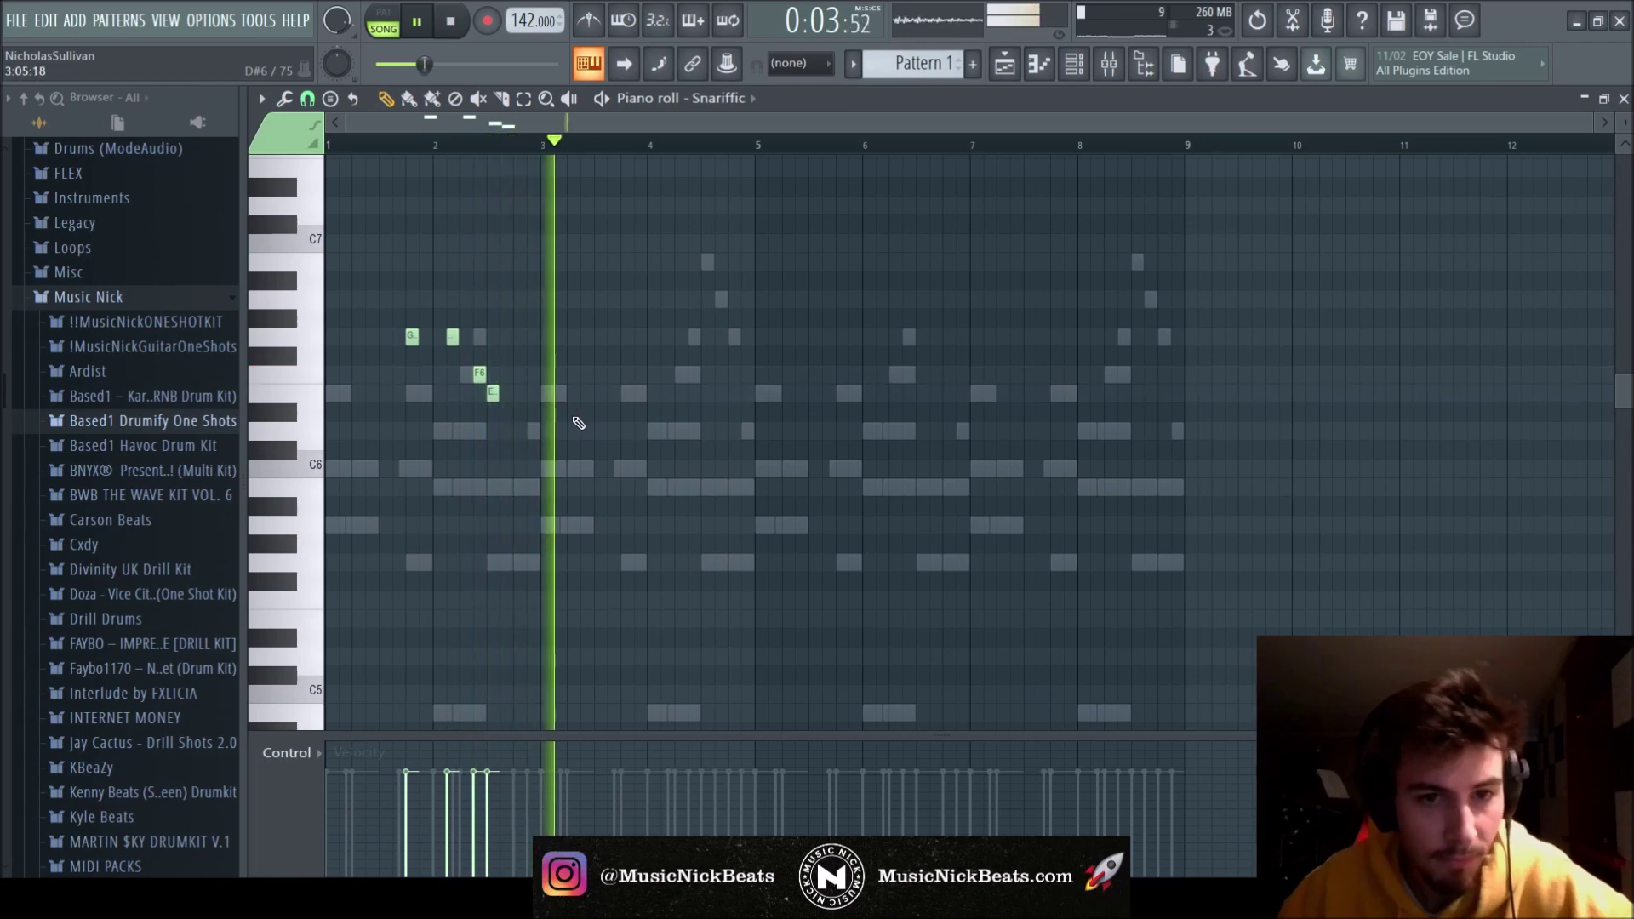
{"action": "left_click", "coordinate": [613, 395]}
{"action": "left_click", "coordinate": [627, 429]}
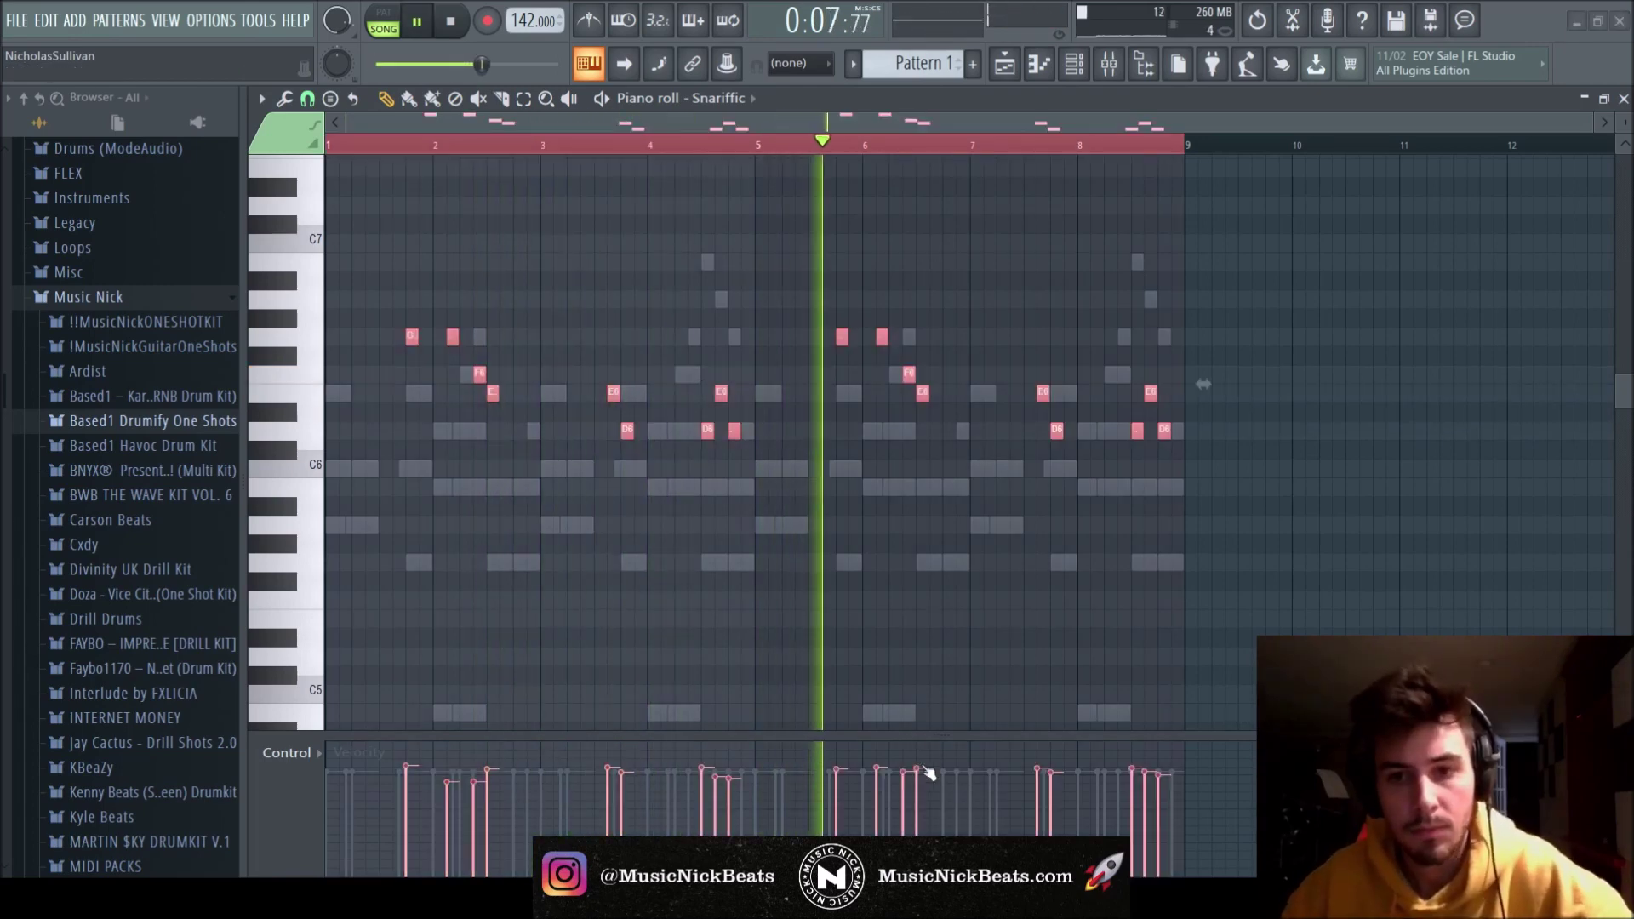
{"action": "left_click_drag", "start_coordinate": [1164, 430], "coordinate": [1164, 336]}
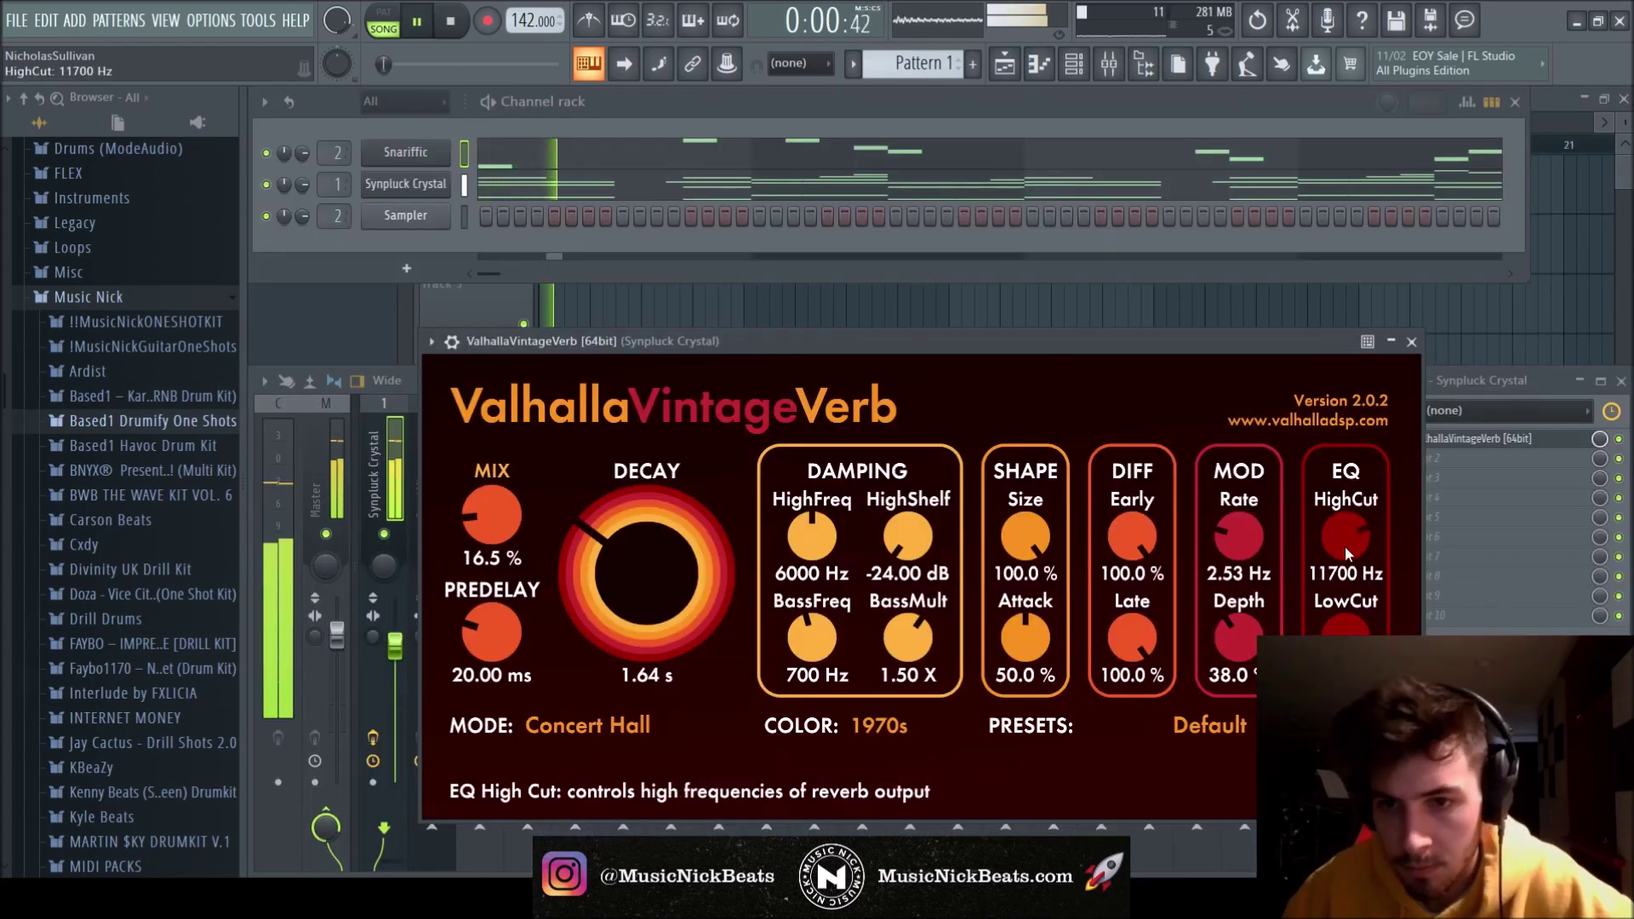
Set the reverb decay on the Synpluck Crystal track to 1.55 s and close ValhallaVintageVerb.
{"action": "left_click_drag", "start_coordinate": [667, 615], "coordinate": [664, 621]}
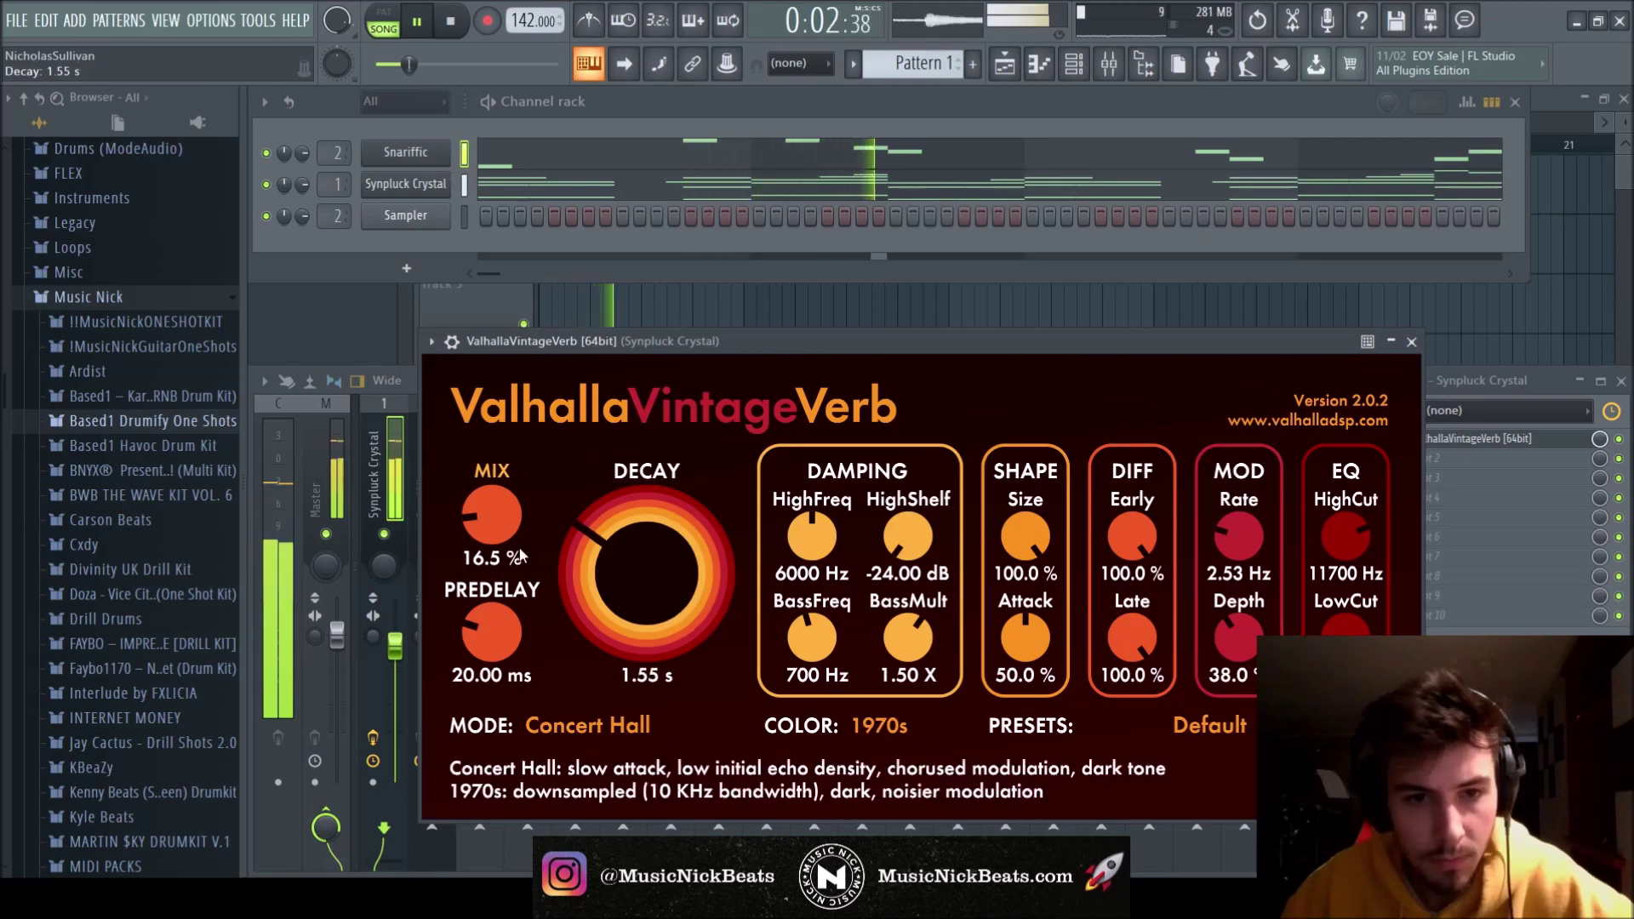
{"action": "left_click", "coordinate": [1411, 342]}
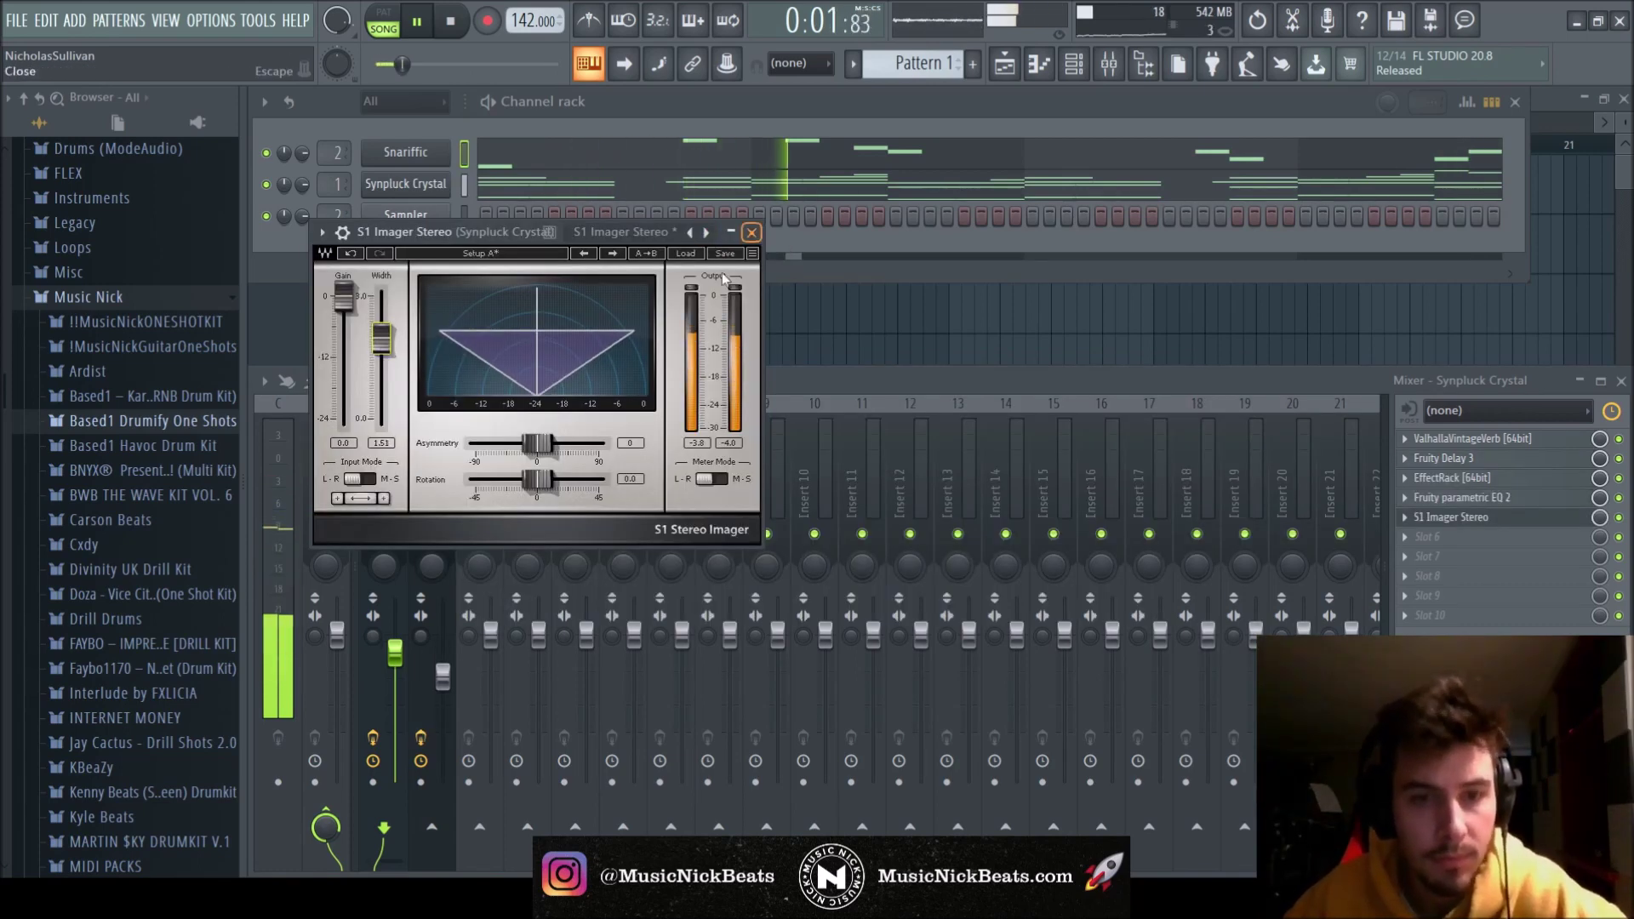
Close S1 Imager, balance the Synpluck Crystal and Snariffic mixer levels against each other and stop playback.
{"action": "left_click", "coordinate": [750, 232]}
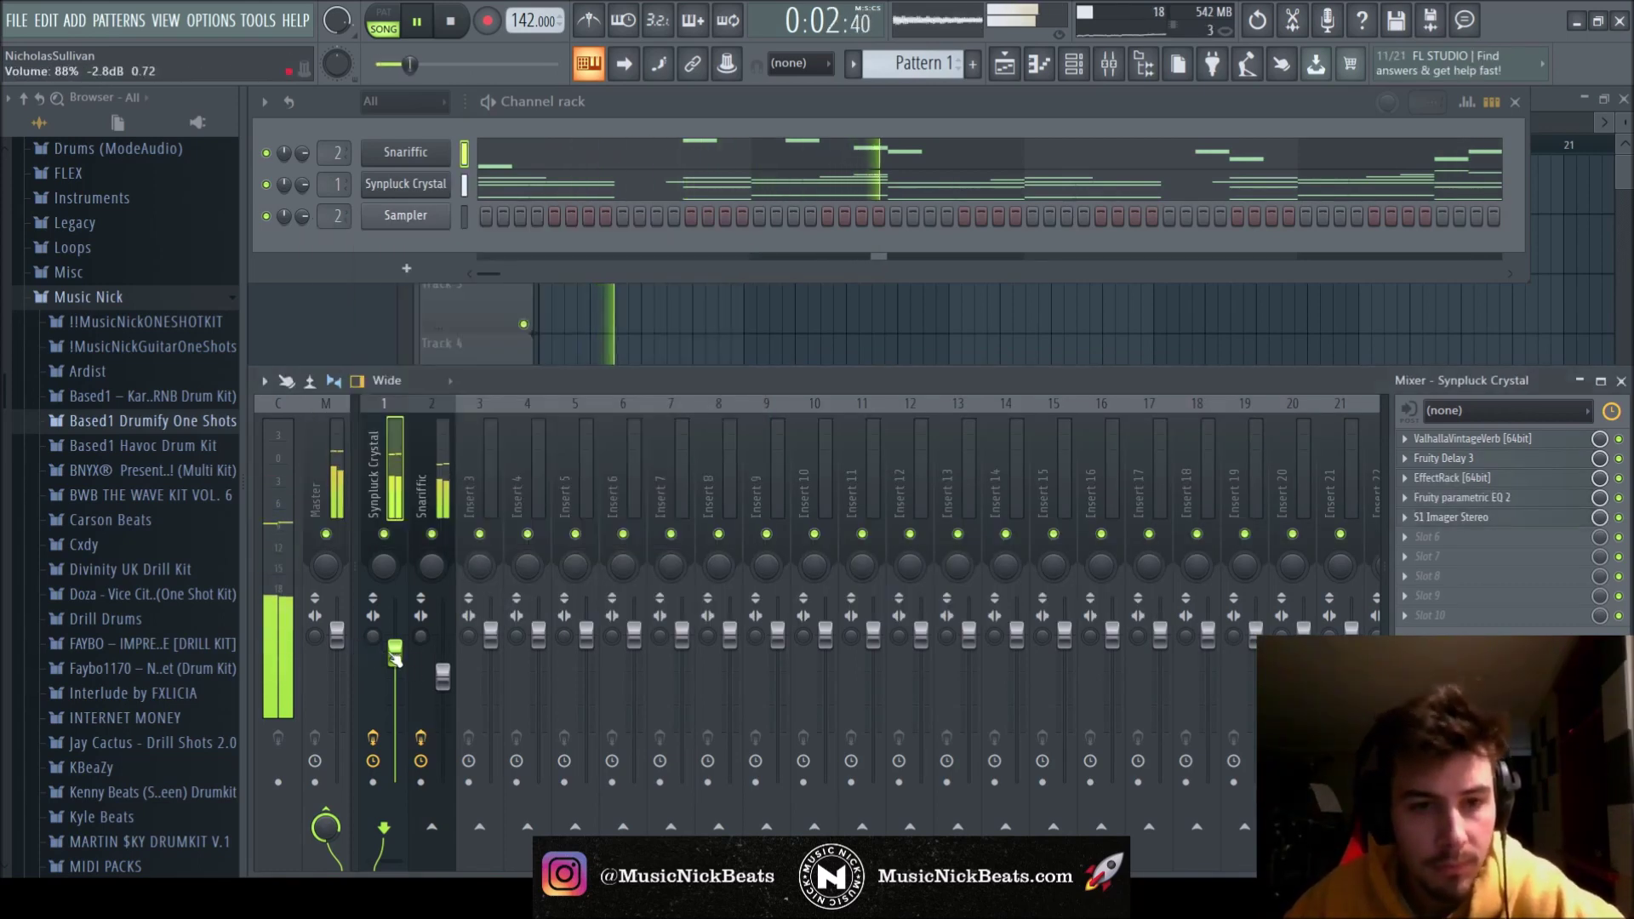
{"action": "left_click", "coordinate": [442, 677]}
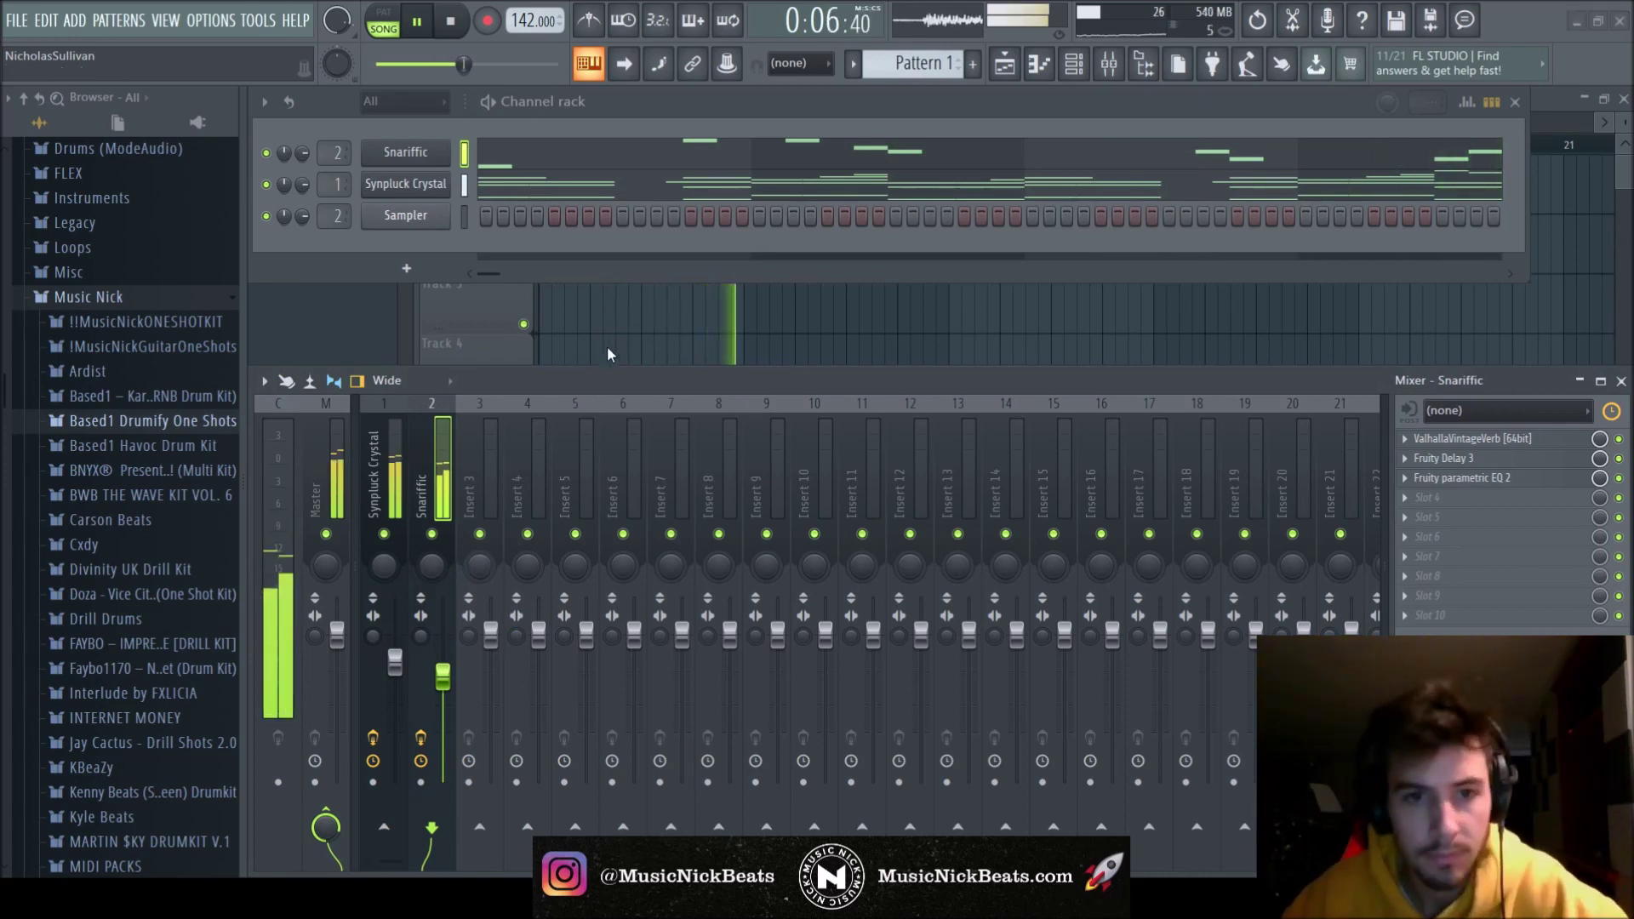
{"action": "key", "text": "space"}
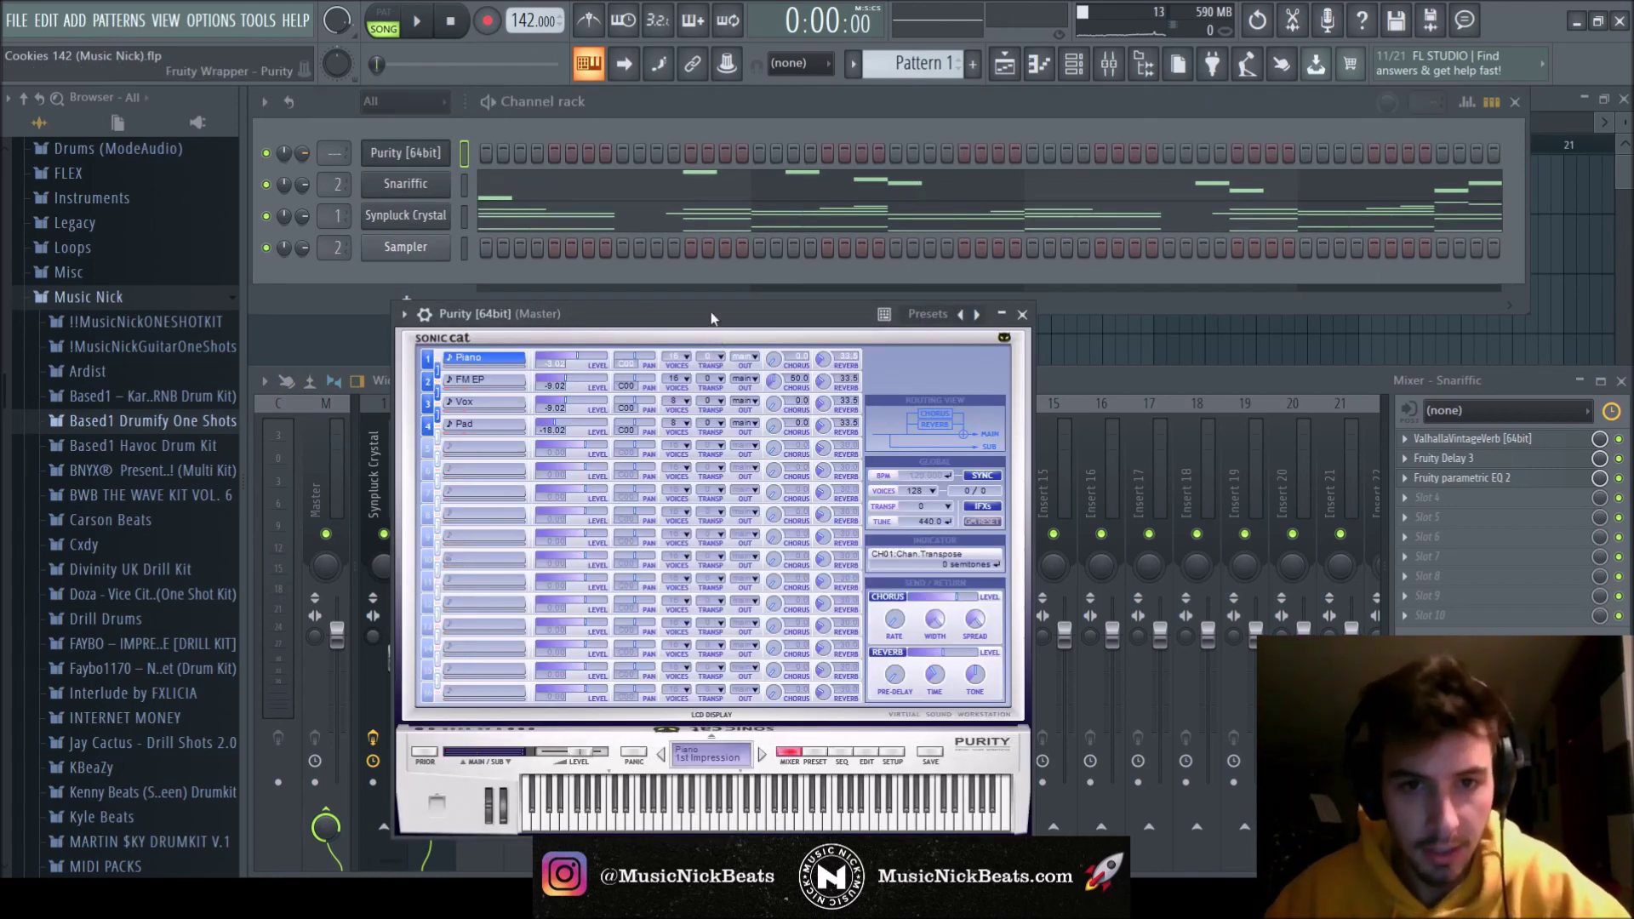
Load the Lead Synth preset Simple Saw in Purity and route the channel to mixer insert 3 with its level lowered.
{"action": "left_click_drag", "start_coordinate": [711, 318], "coordinate": [709, 230]}
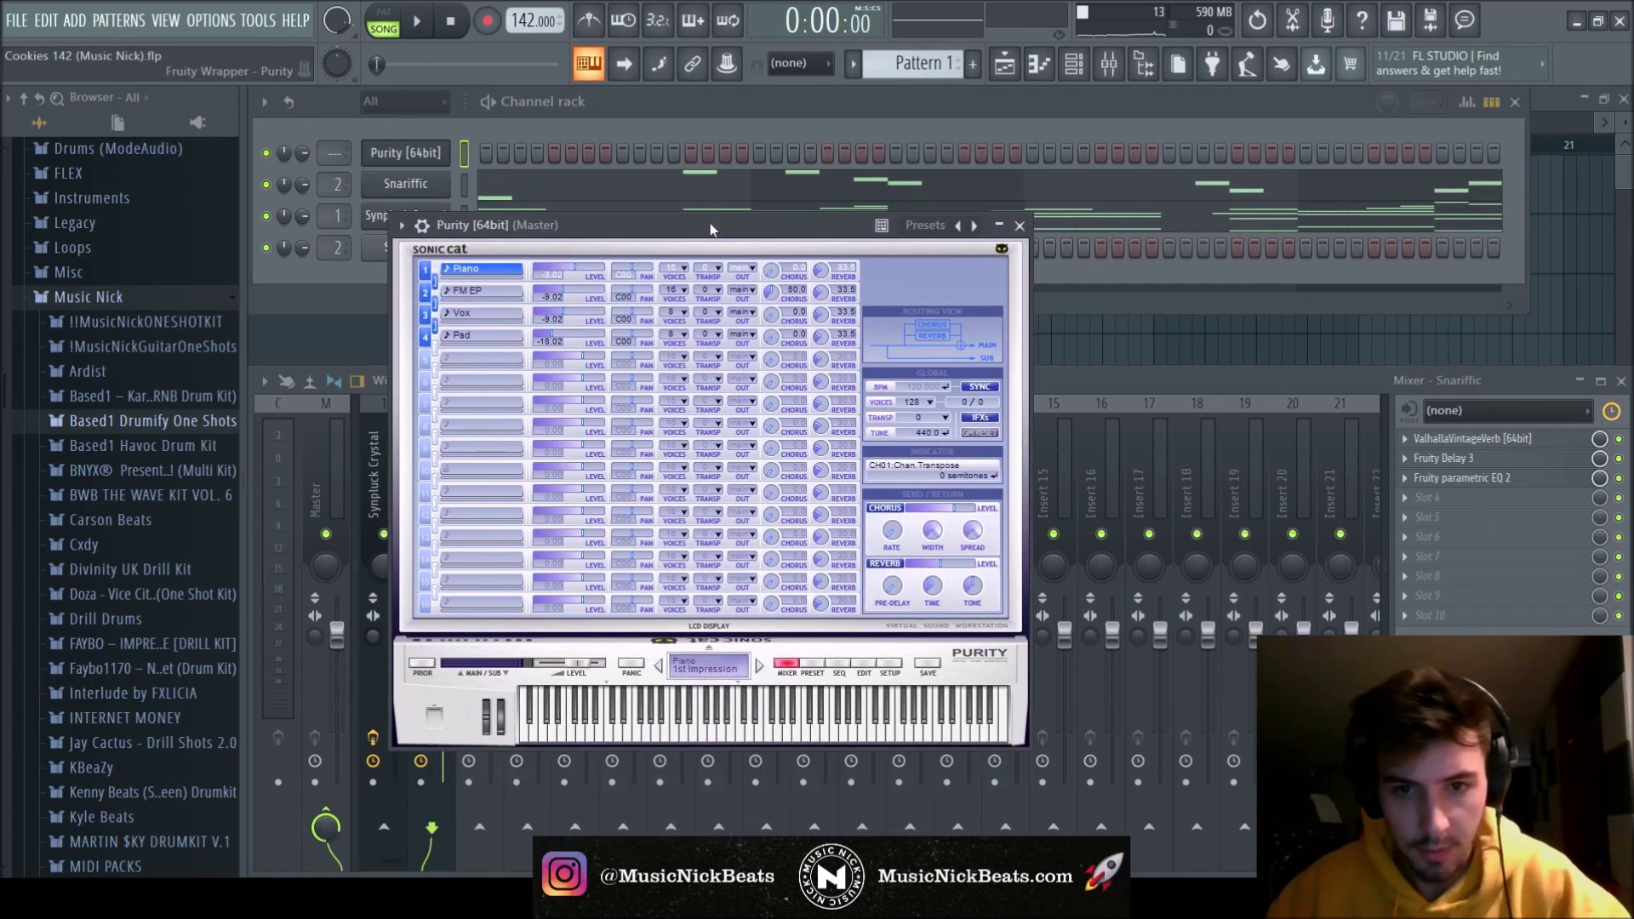
{"action": "left_click", "coordinate": [812, 665]}
{"action": "key", "text": "space"}
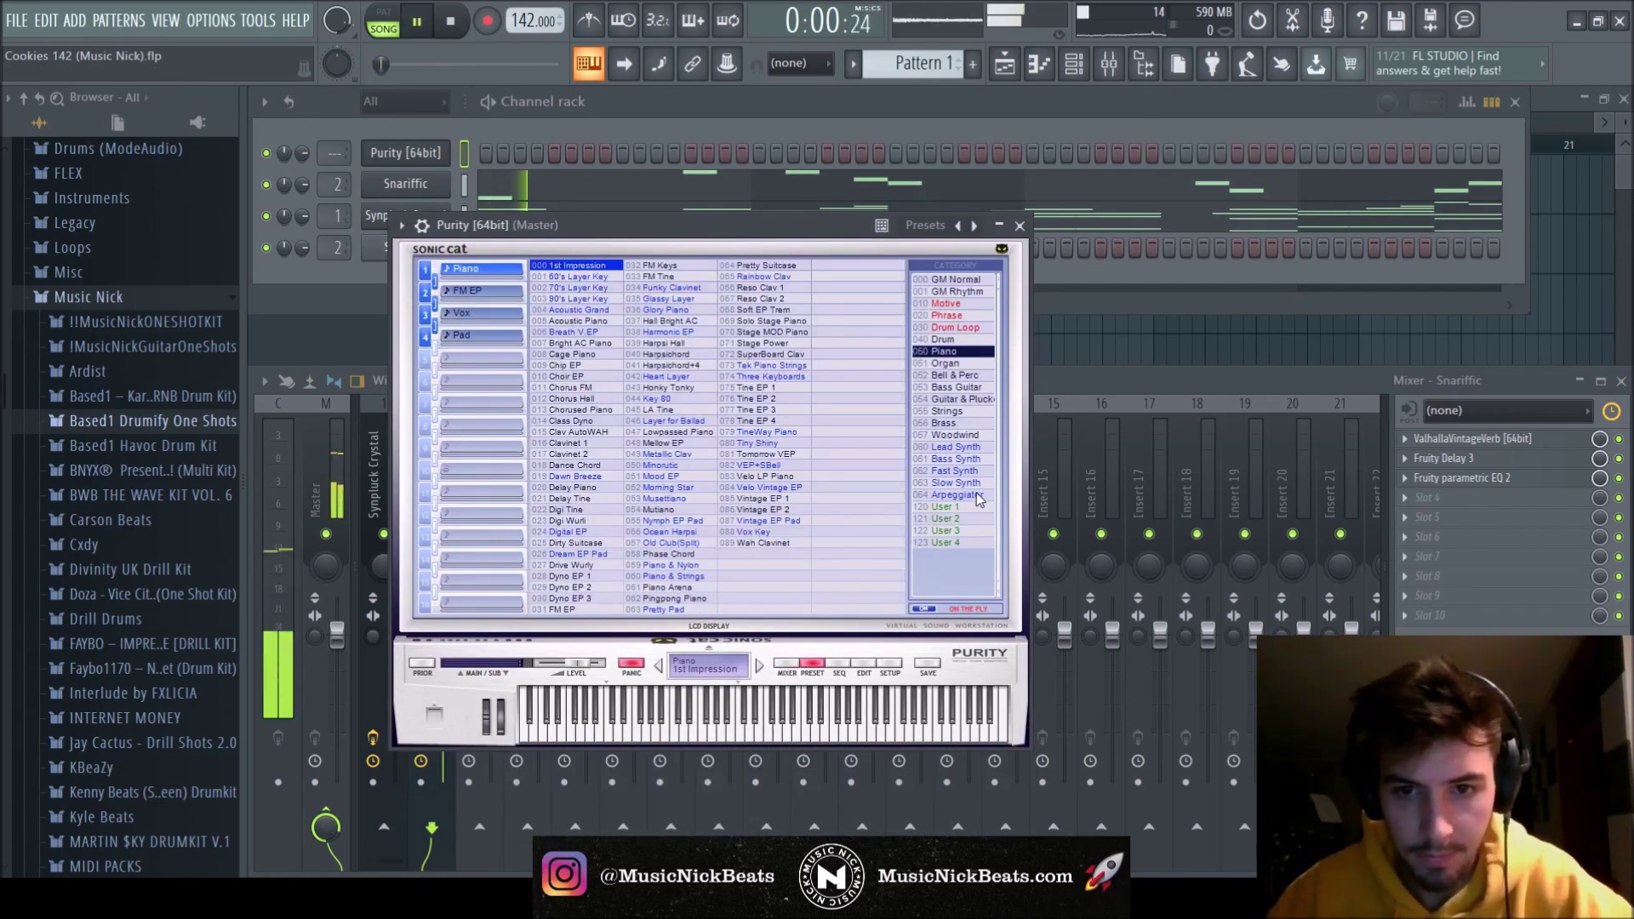
{"action": "left_click", "coordinate": [954, 449]}
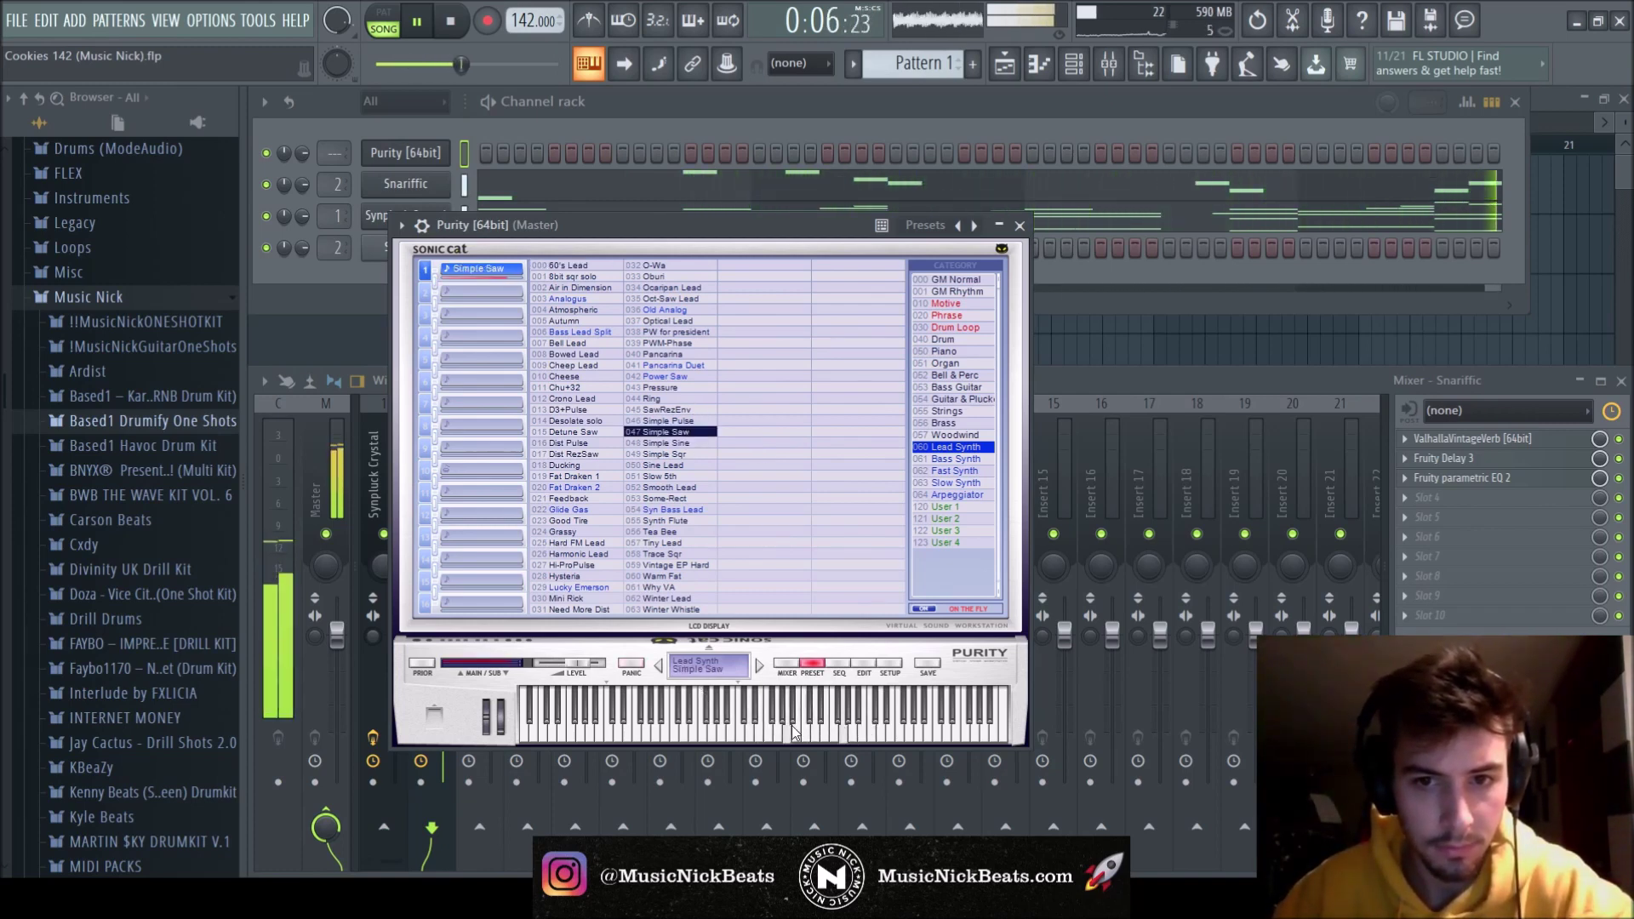
{"action": "left_click", "coordinate": [1033, 225]}
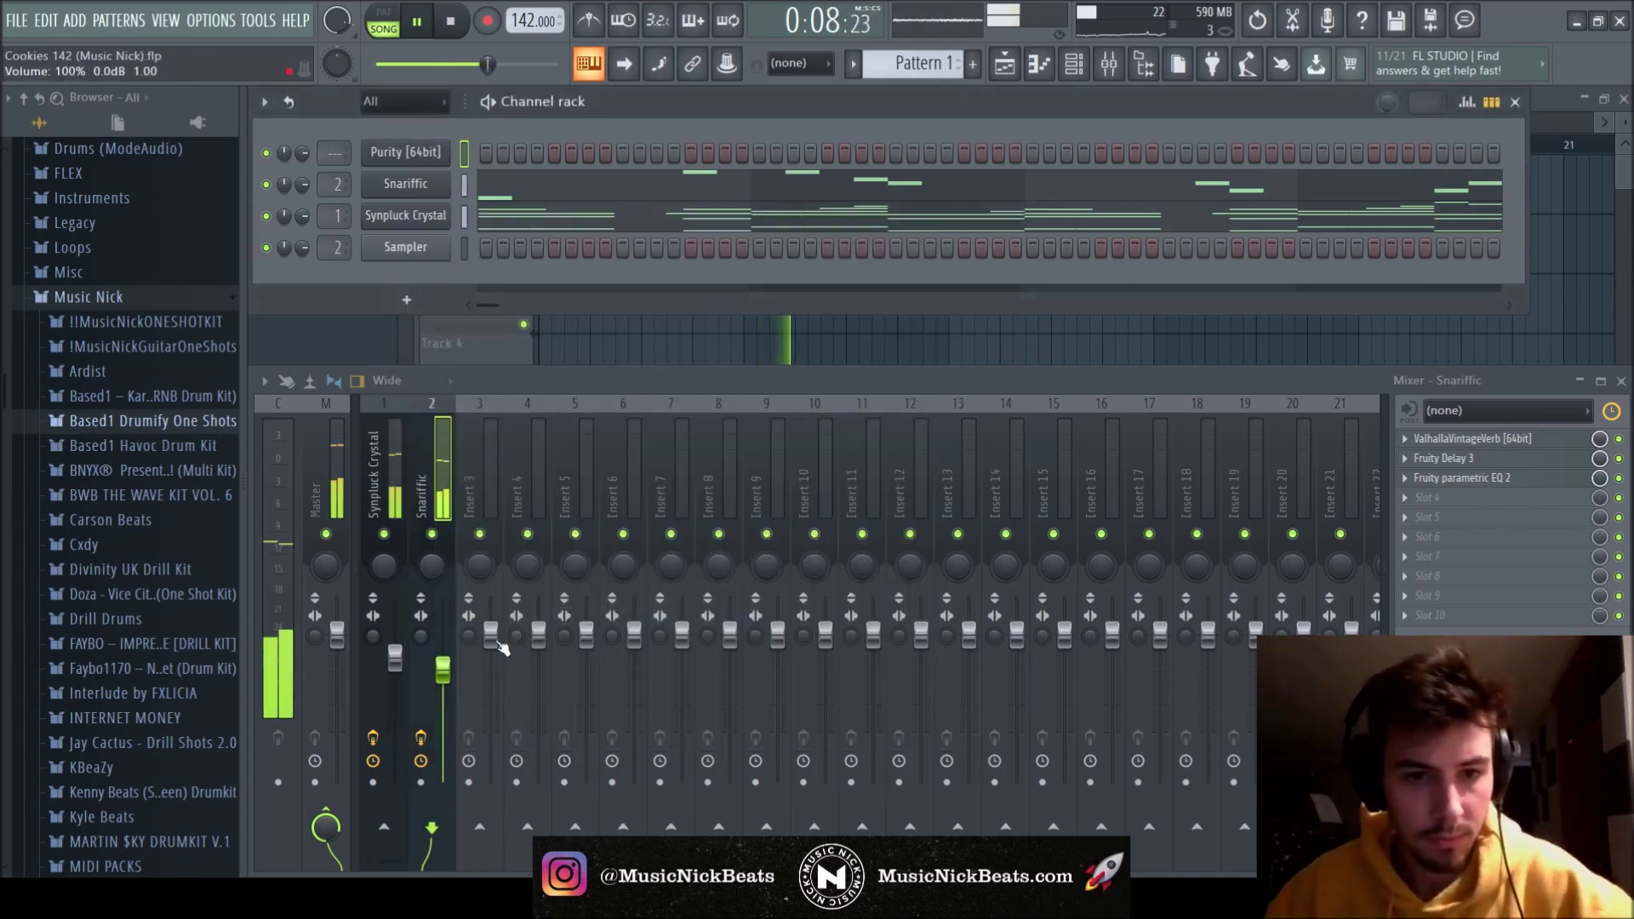
{"action": "left_click_drag", "start_coordinate": [498, 643], "coordinate": [500, 670]}
{"action": "key", "text": "ctrl+l"}
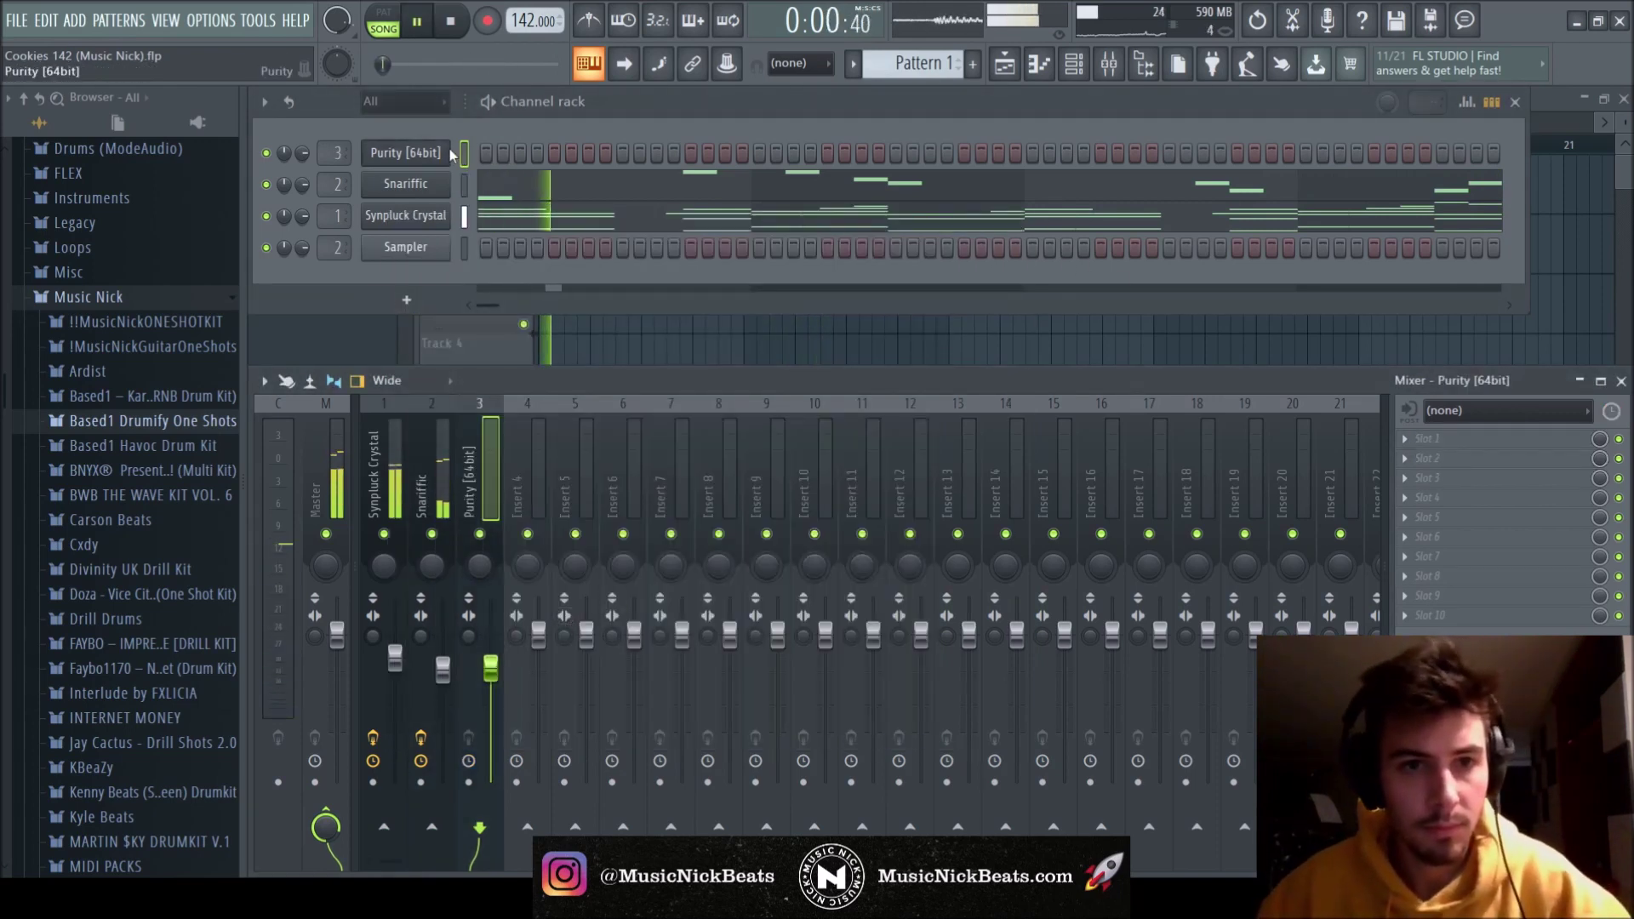
In Purity's piano roll, add alternating C6 and E6 notes in the second half of bar 1 and a longer D6 early in bar 2.
{"action": "key", "text": "F7"}
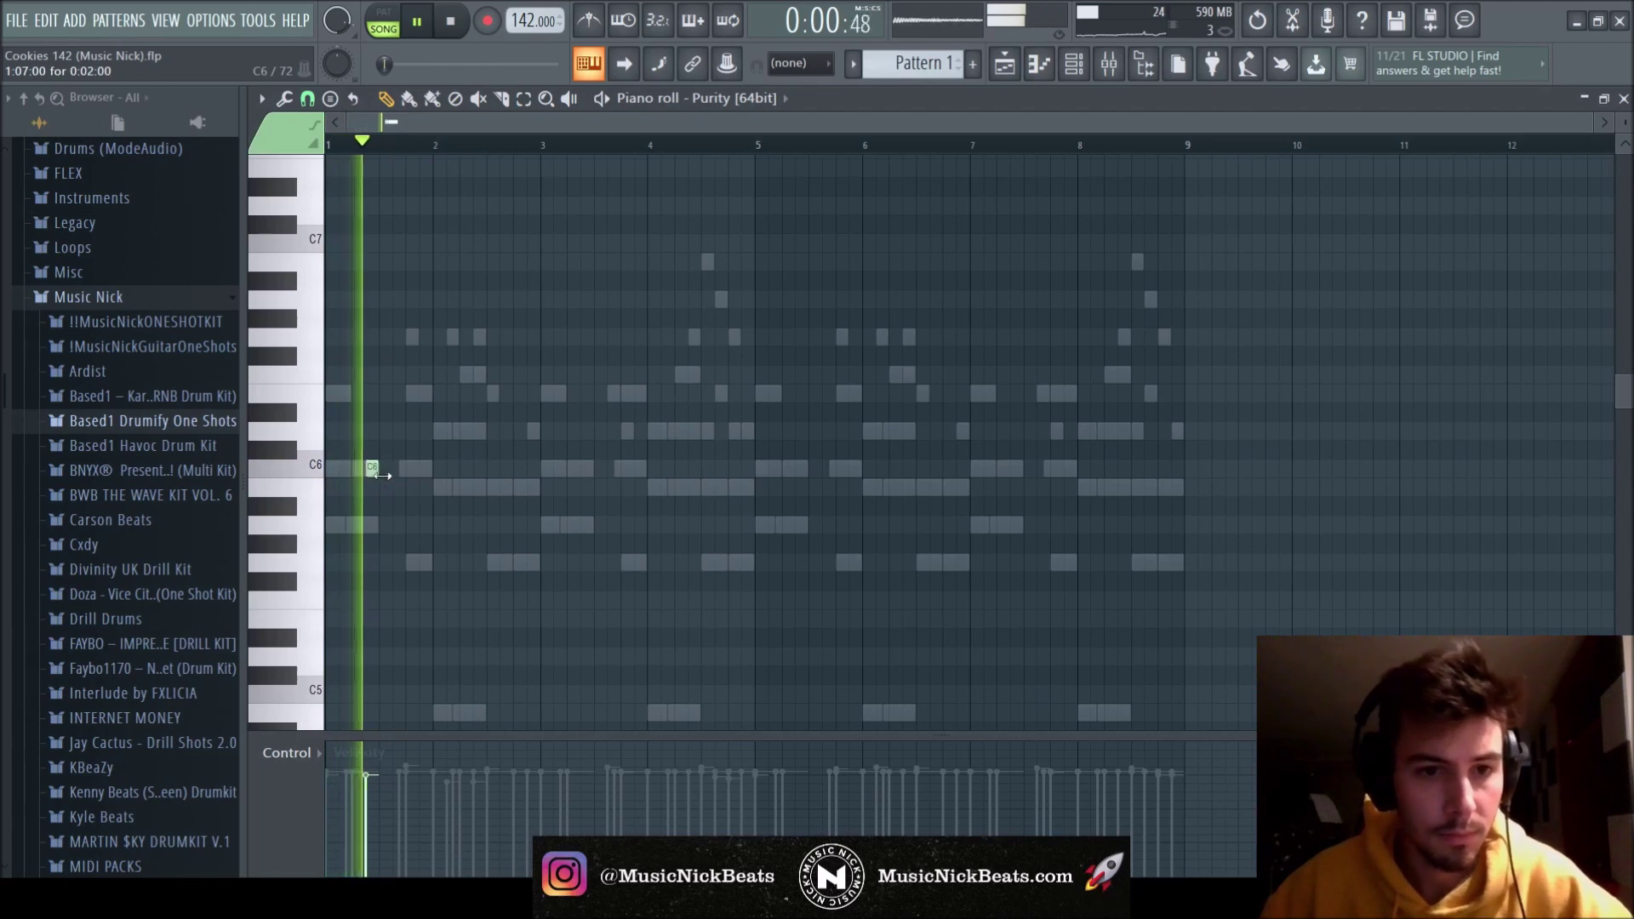
{"action": "left_click", "coordinate": [387, 393]}
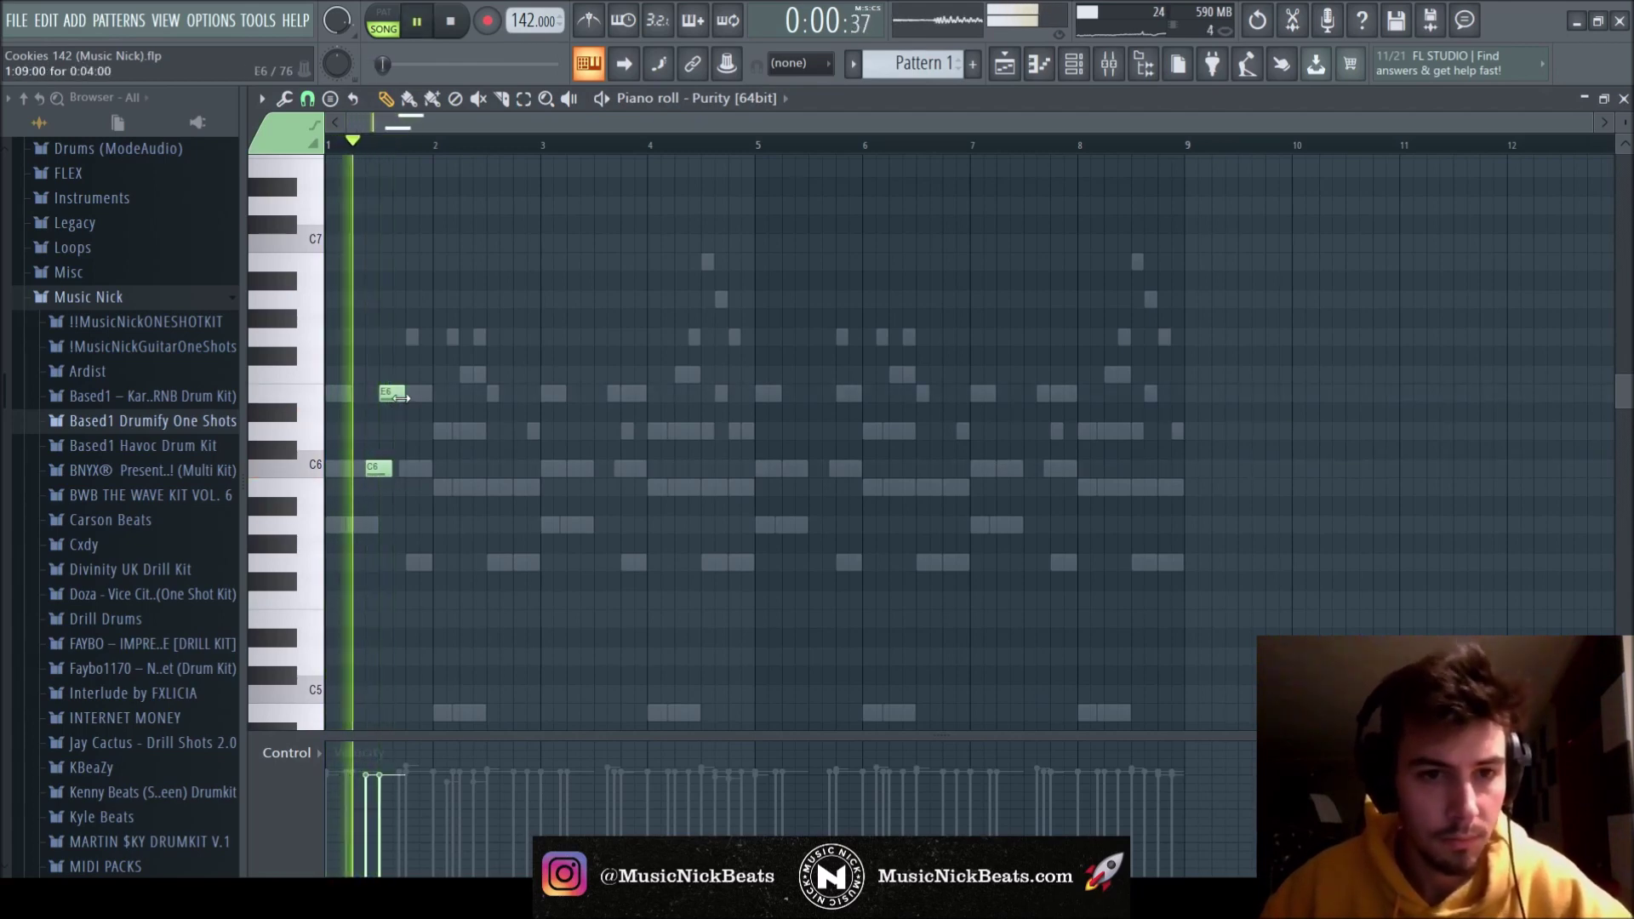
{"action": "left_click", "coordinate": [416, 468]}
{"action": "left_click", "coordinate": [425, 394]}
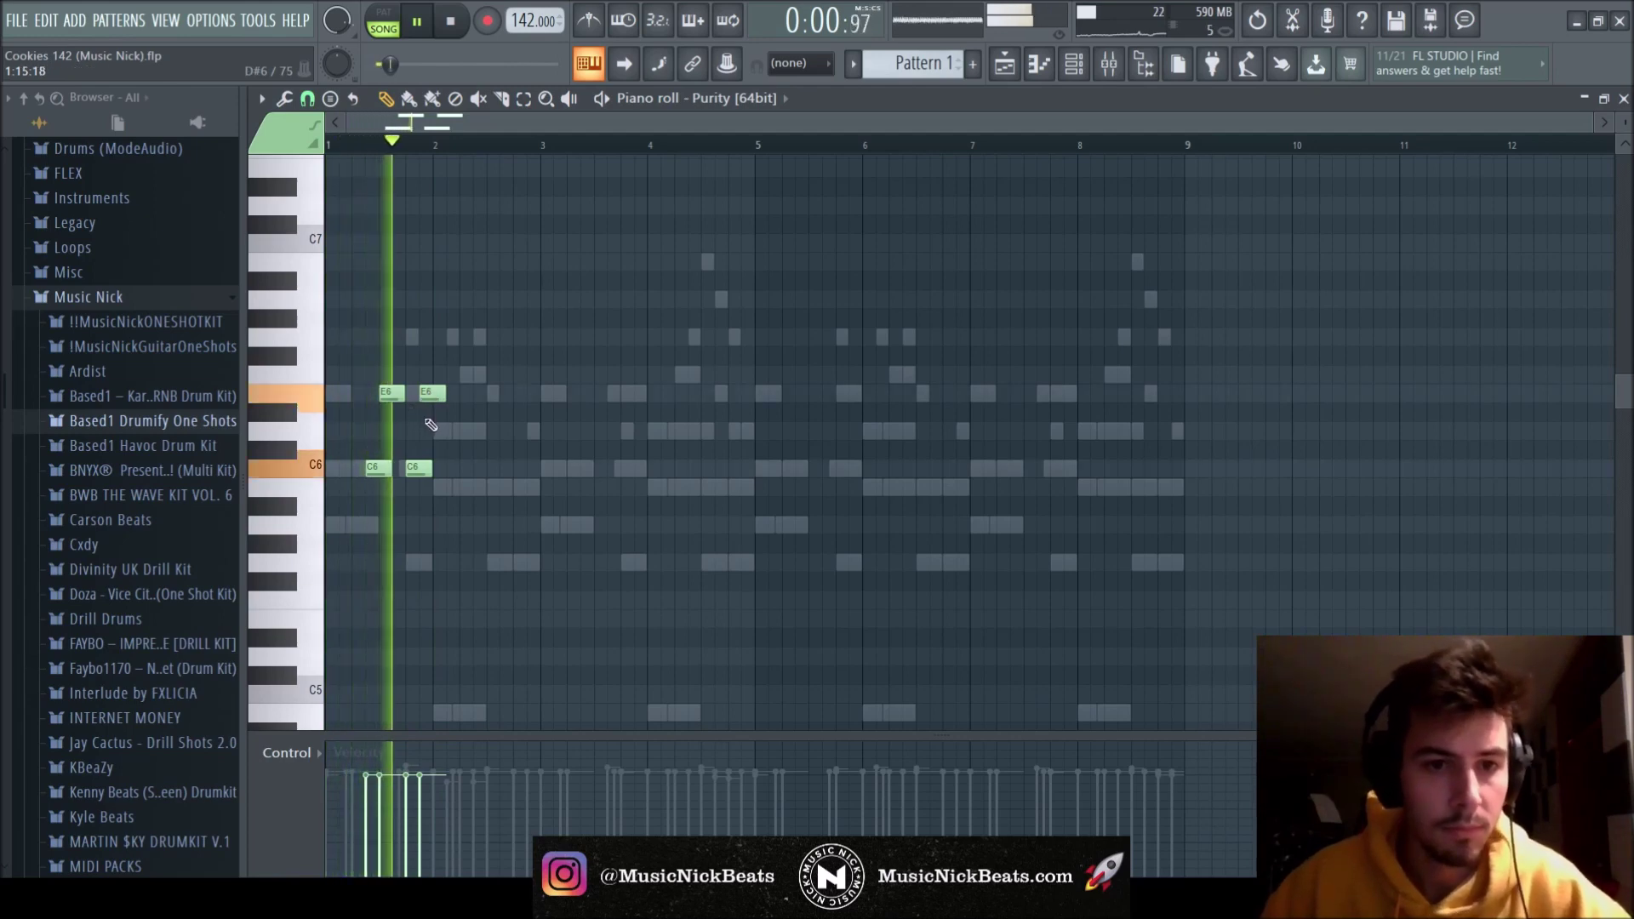
{"action": "left_click", "coordinate": [459, 432]}
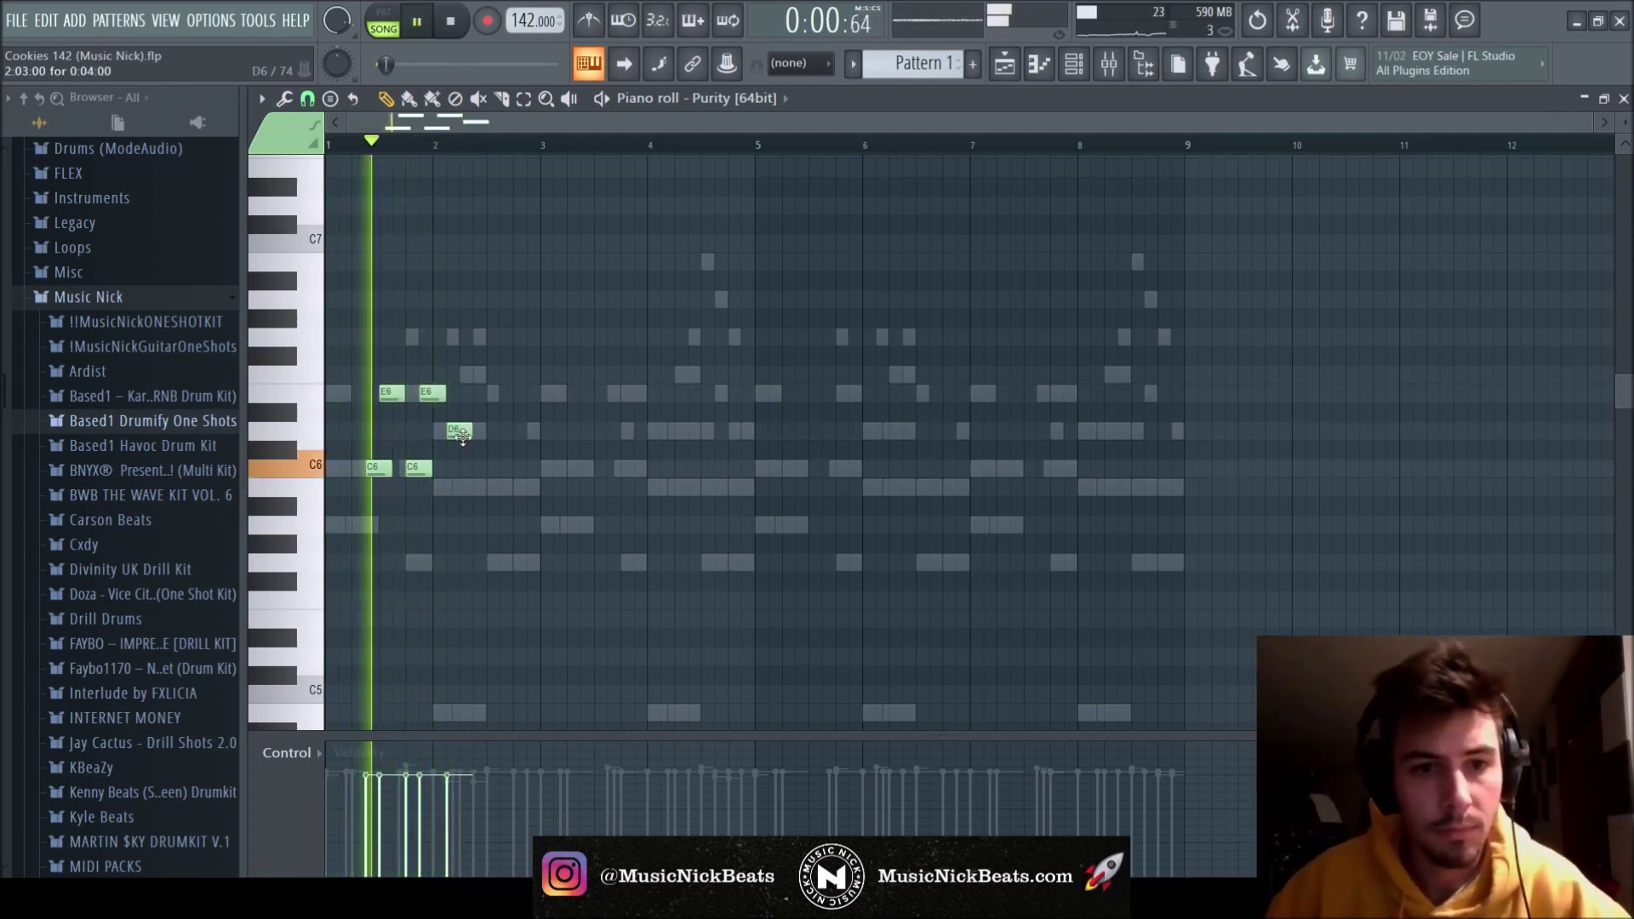
{"action": "left_click_drag", "start_coordinate": [471, 431], "coordinate": [497, 430]}
{"action": "left_click", "coordinate": [497, 397]}
{"action": "key", "text": "space"}
{"action": "right_click", "coordinate": [512, 394]}
{"action": "left_click", "coordinate": [477, 374]}
{"action": "left_click", "coordinate": [496, 394]}
{"action": "key", "text": "space"}
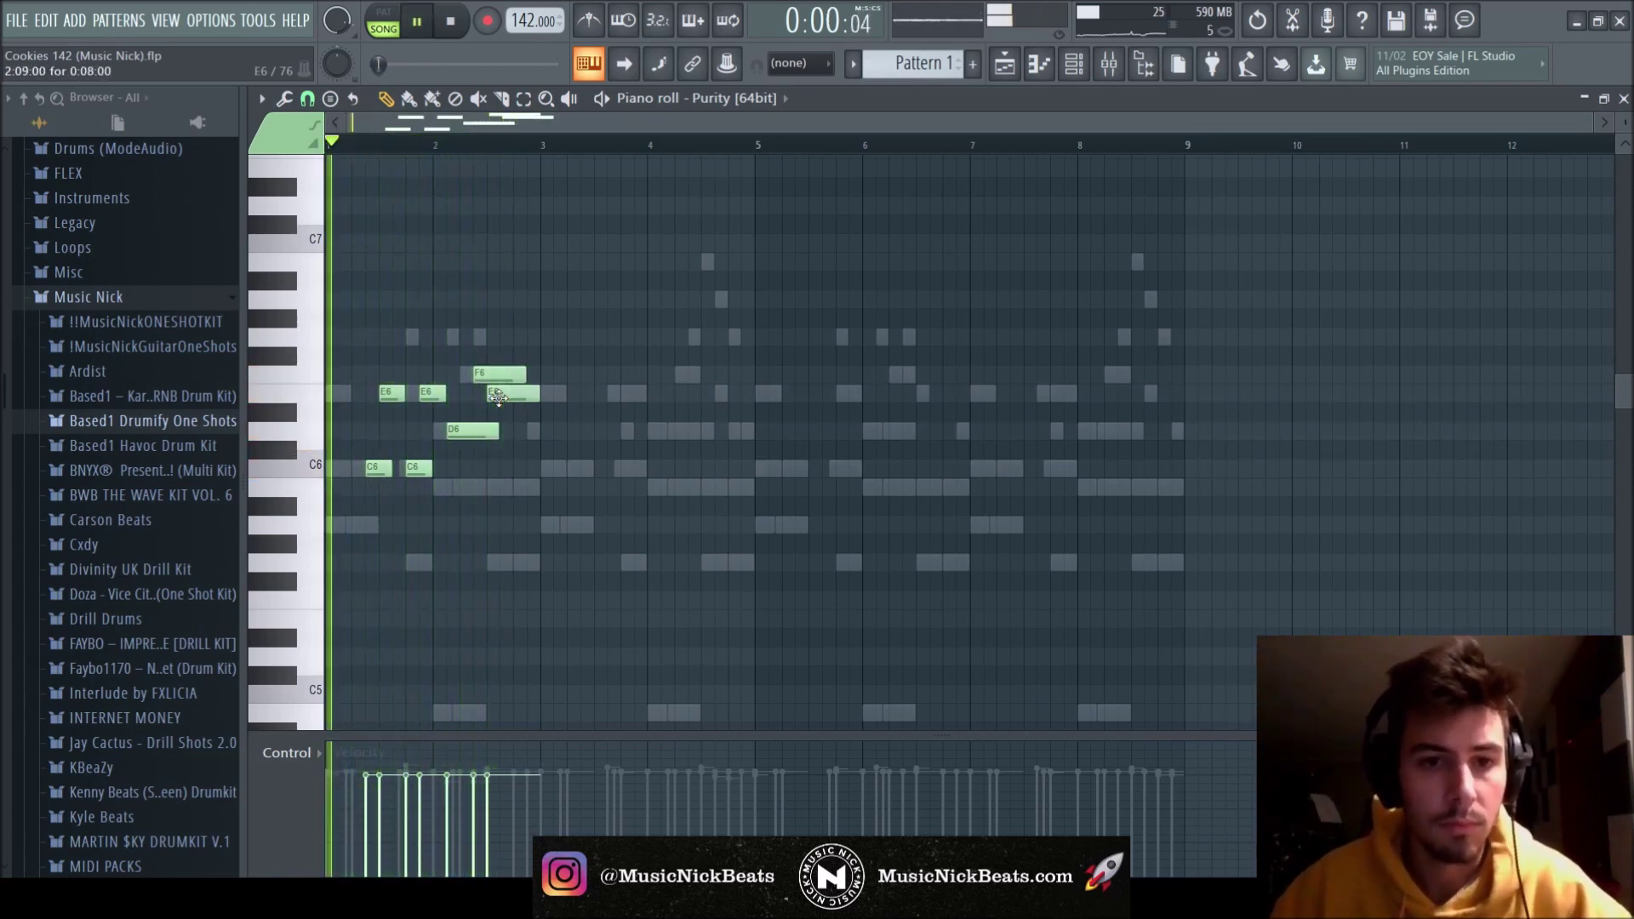
{"action": "key", "text": "space"}
{"action": "right_click", "coordinate": [500, 395]}
{"action": "right_click", "coordinate": [498, 376]}
Place a B5 note near the middle of bar 2, shorten the D6 before it to 6 steps and add another D6.
{"action": "left_click", "coordinate": [493, 487]}
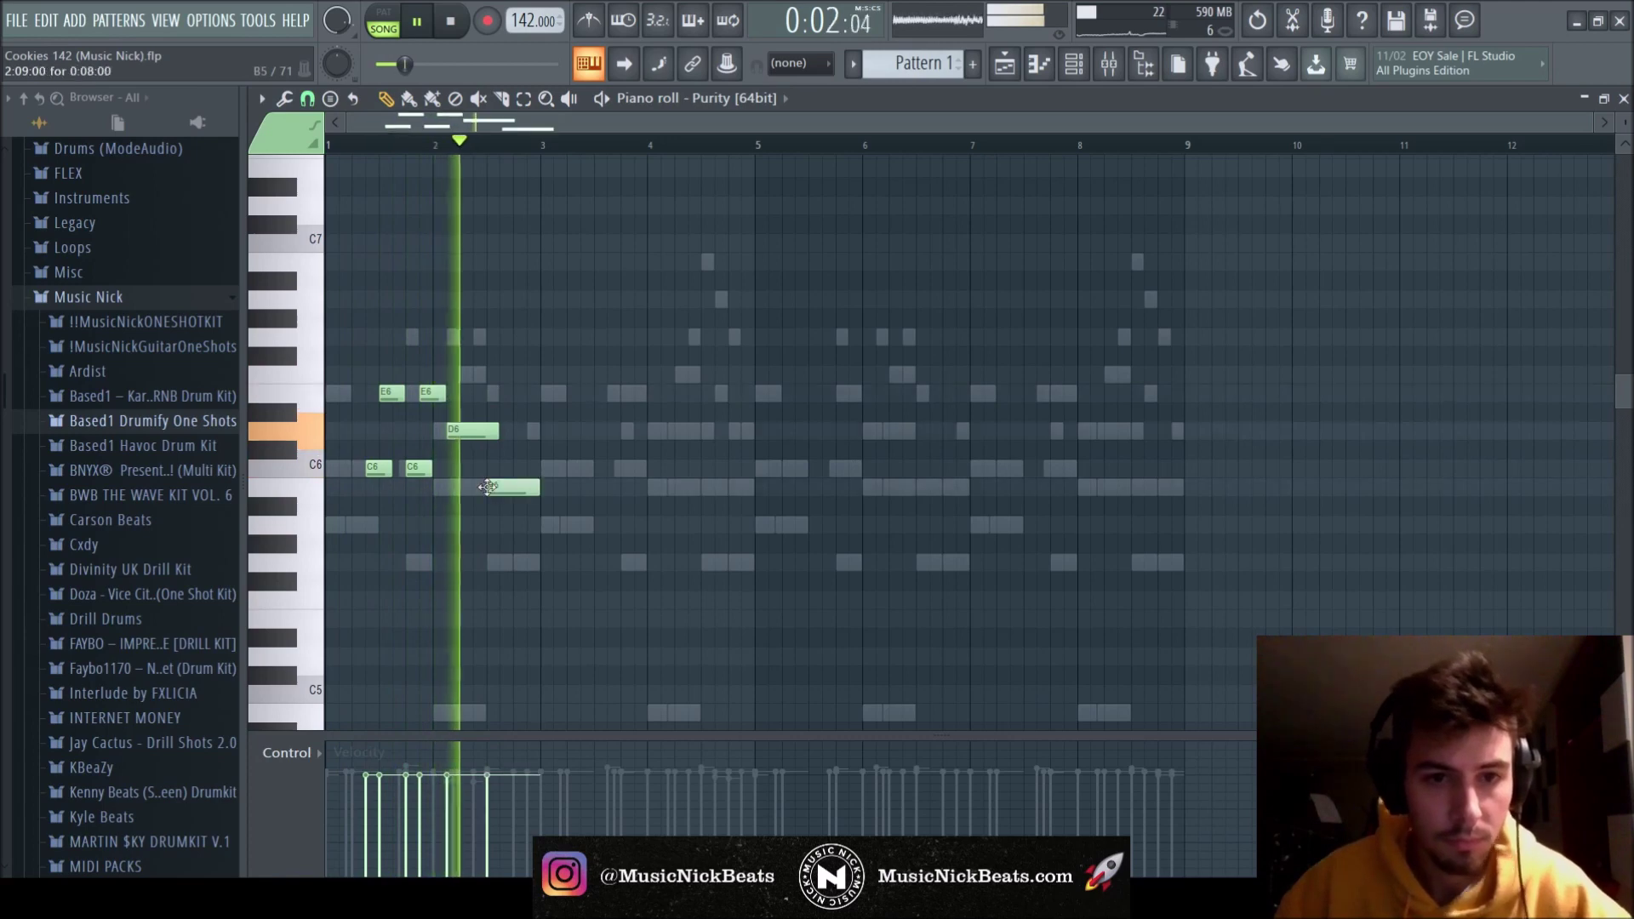
{"action": "key", "text": "space"}
{"action": "key", "text": "space"}
{"action": "left_click_drag", "start_coordinate": [513, 487], "coordinate": [499, 487]}
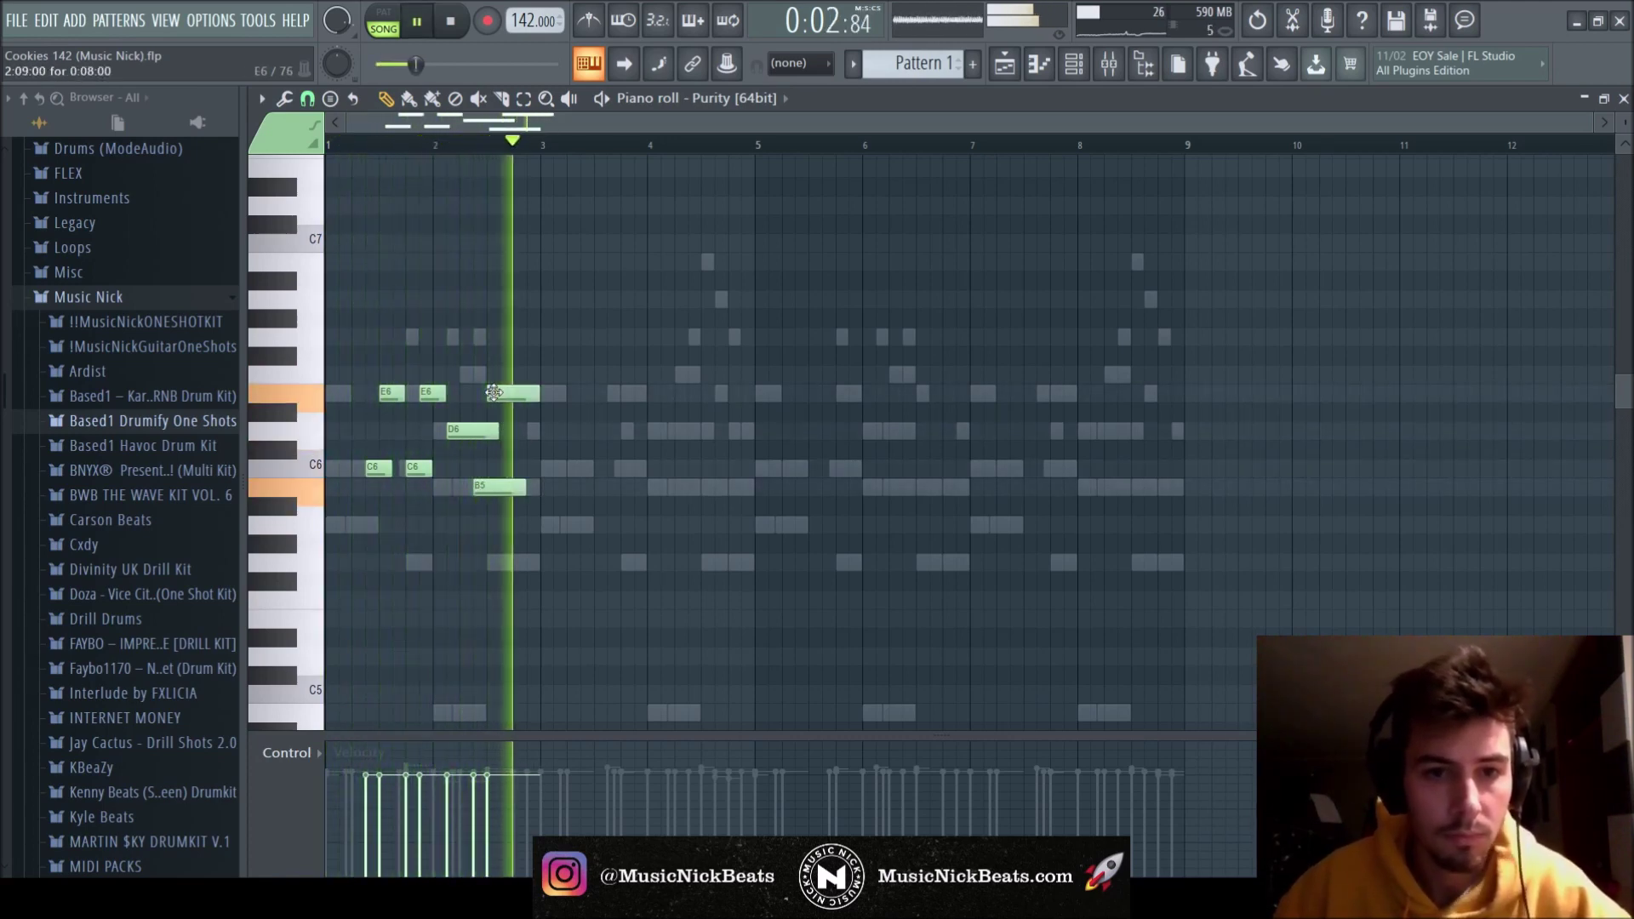
{"action": "left_click_drag", "start_coordinate": [497, 432], "coordinate": [484, 433]}
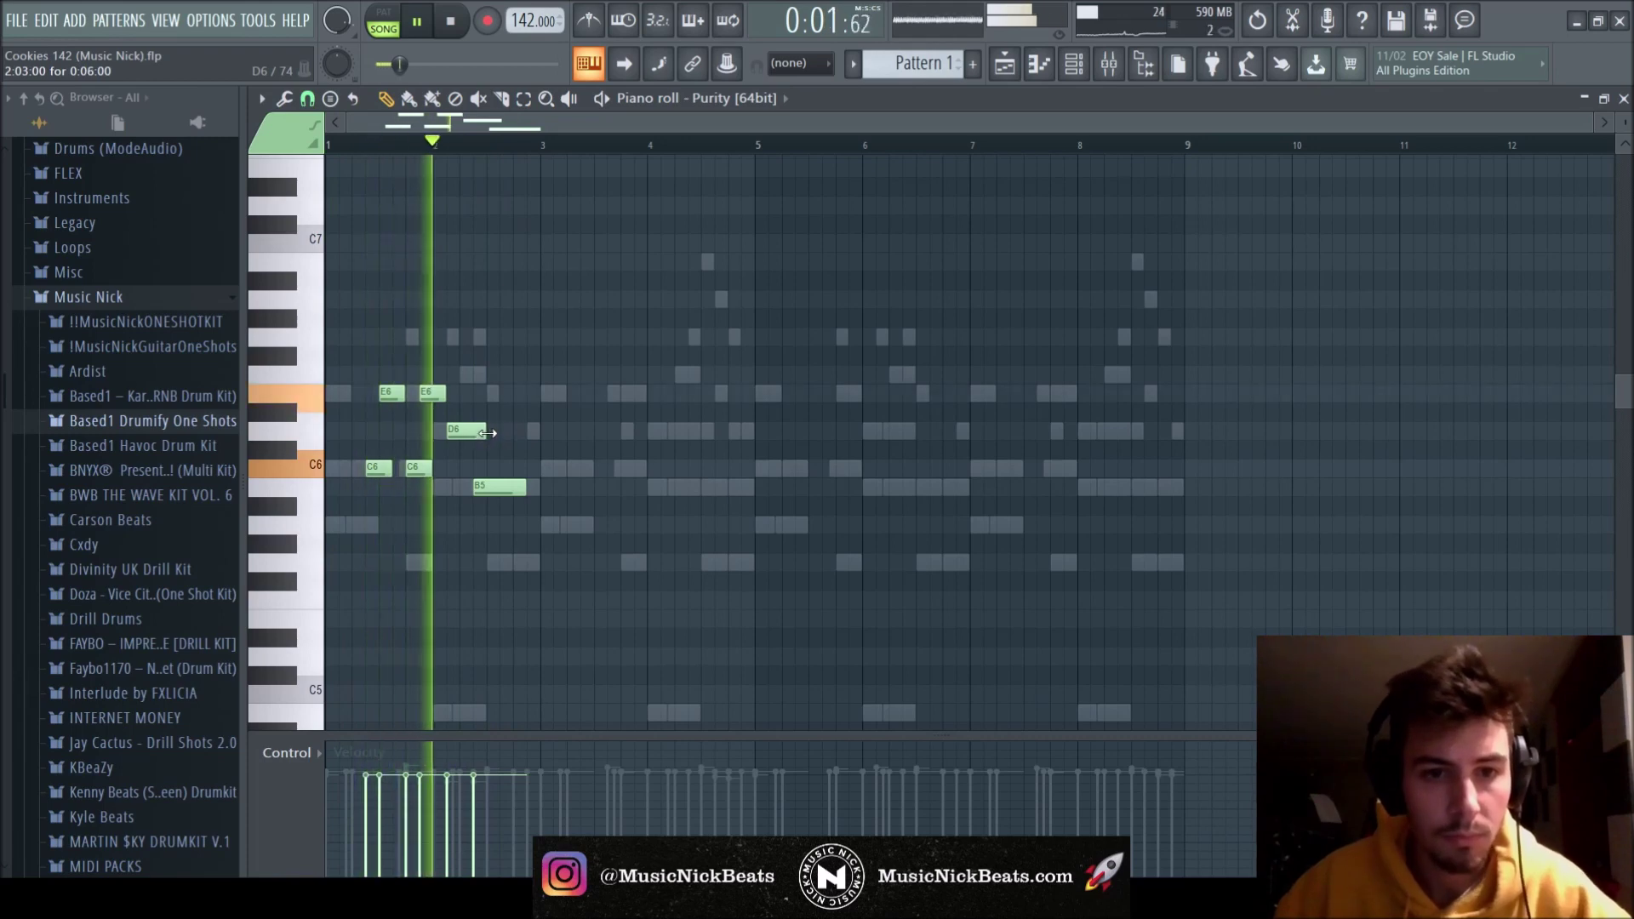
{"action": "left_click", "coordinate": [494, 432]}
{"action": "key", "text": "space"}
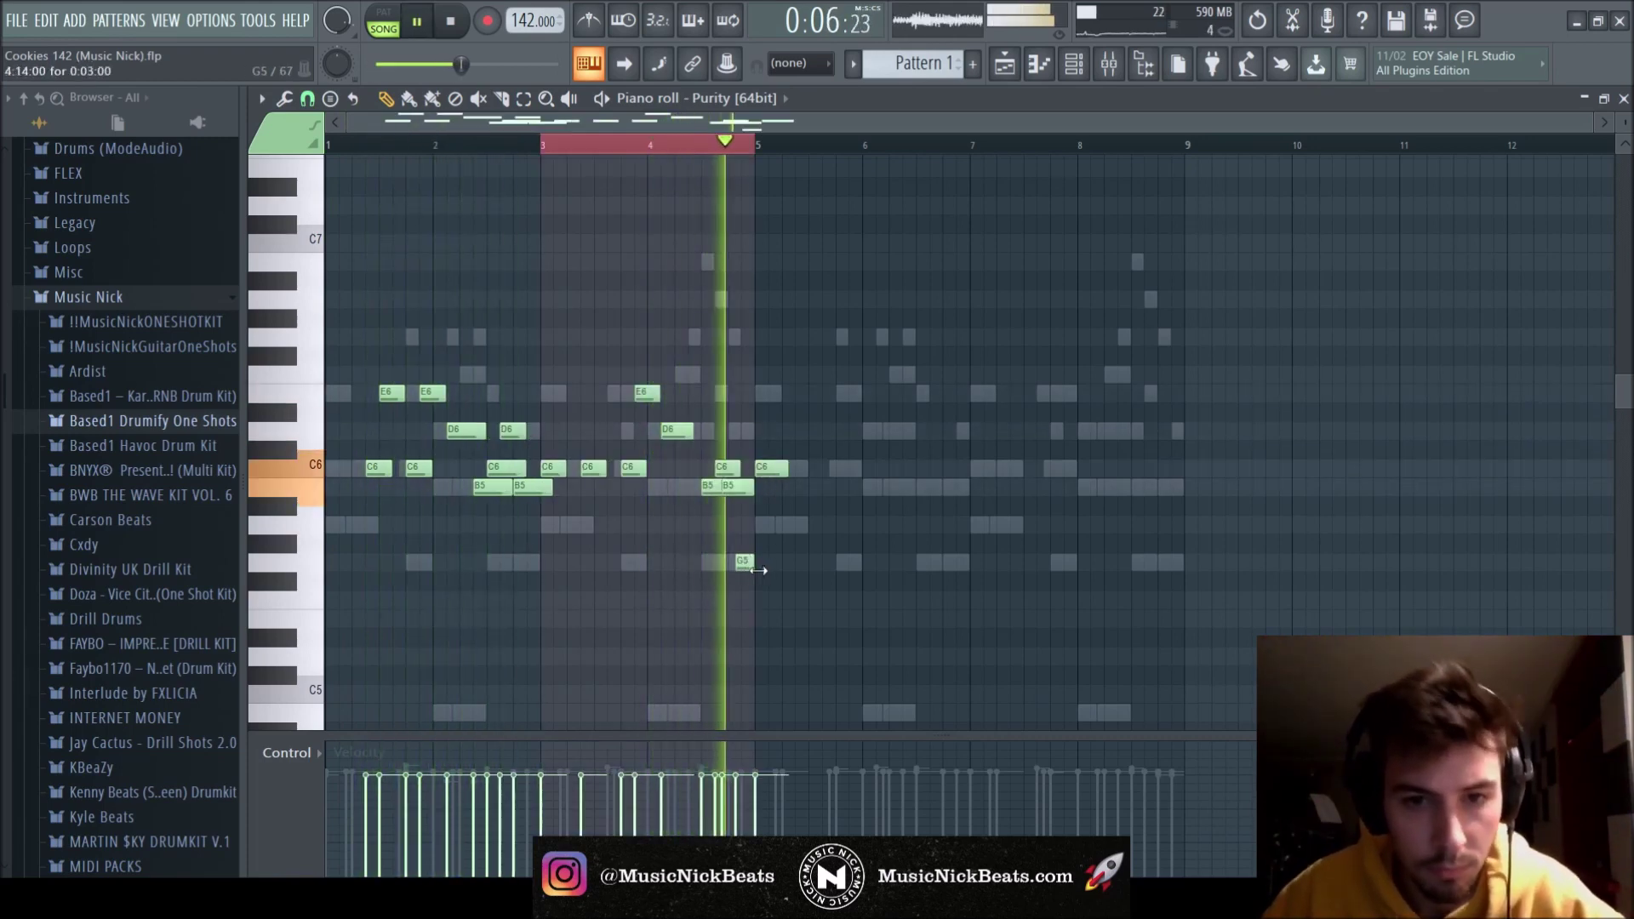
Extend the G5 note at the end of bar 4 past the start of bar 5 and stop playback.
{"action": "left_click_drag", "start_coordinate": [755, 570], "coordinate": [769, 570]}
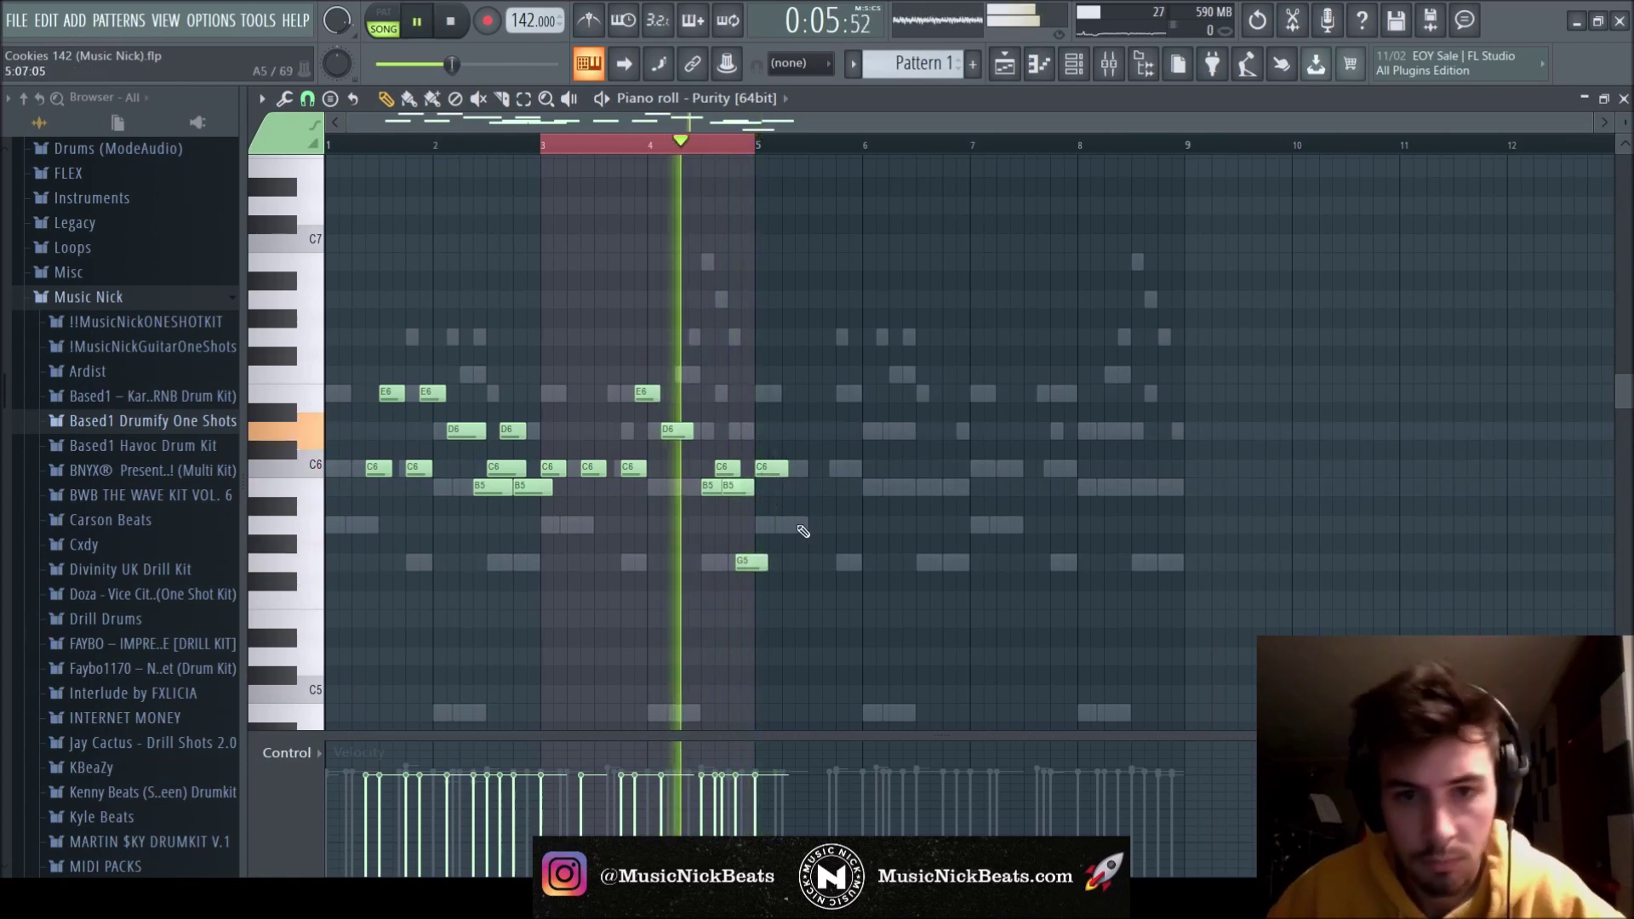
{"action": "scroll", "coordinate": [800, 523], "scroll_direction": "up", "scroll_amount": 2}
{"action": "key", "text": "space"}
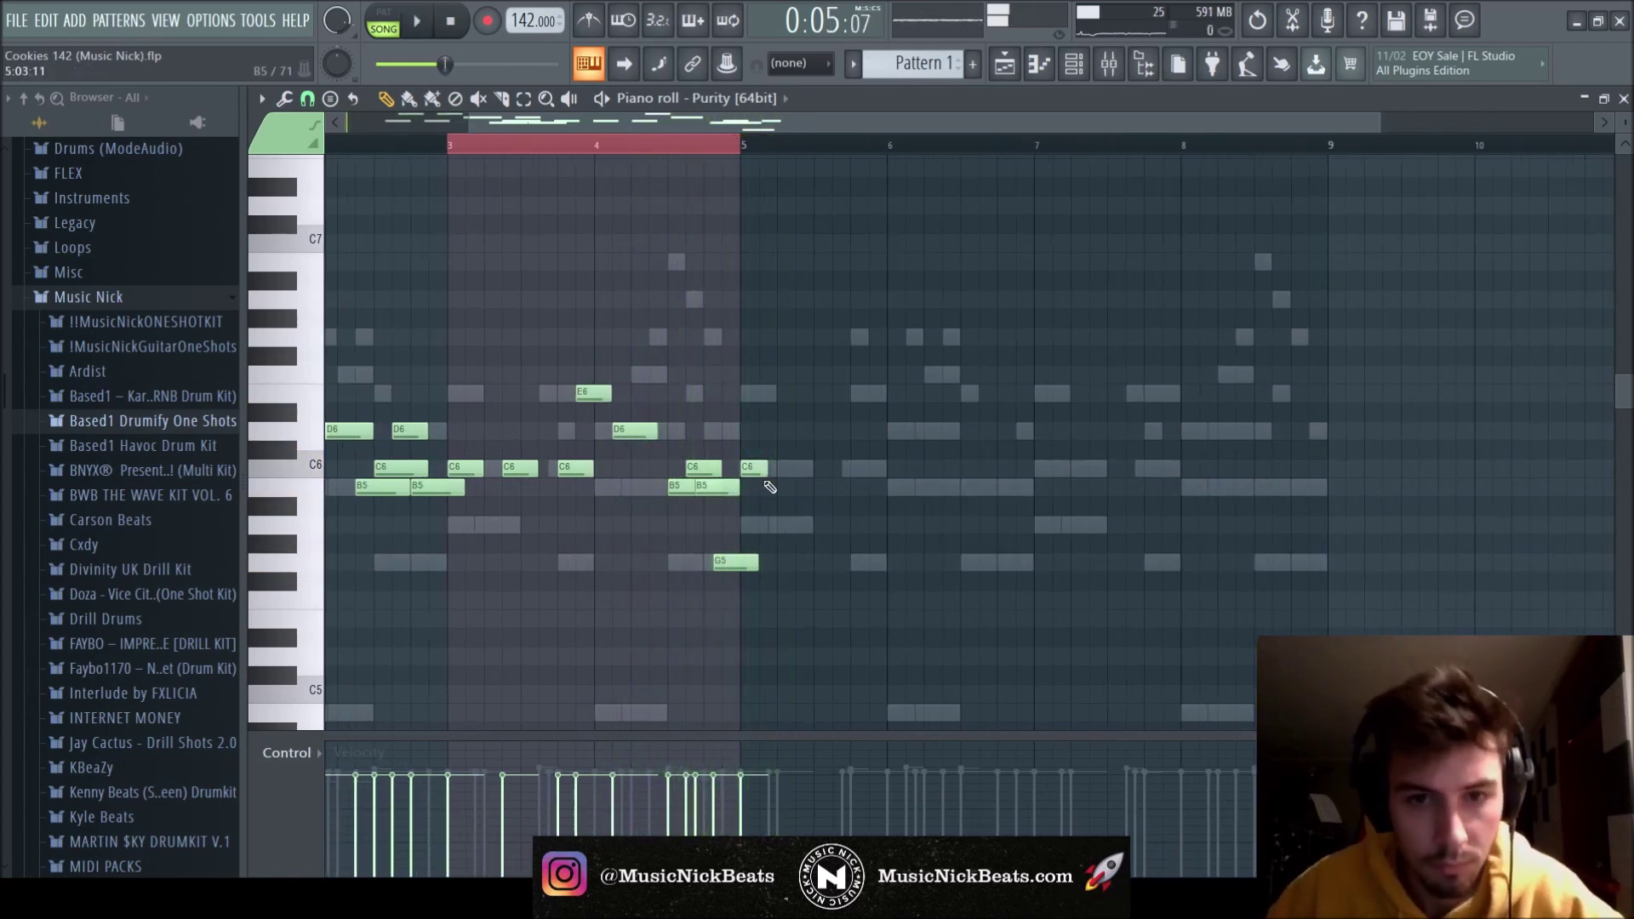
Duplicate the whole four-bar Purity melody into bars 5 to 8.
{"action": "scroll", "coordinate": [770, 487], "scroll_direction": "down", "scroll_amount": 2}
{"action": "key", "text": "ctrl+a"}
{"action": "key", "text": "ctrl+b"}
{"action": "scroll", "coordinate": [1157, 468], "scroll_direction": "down", "scroll_amount": 1}
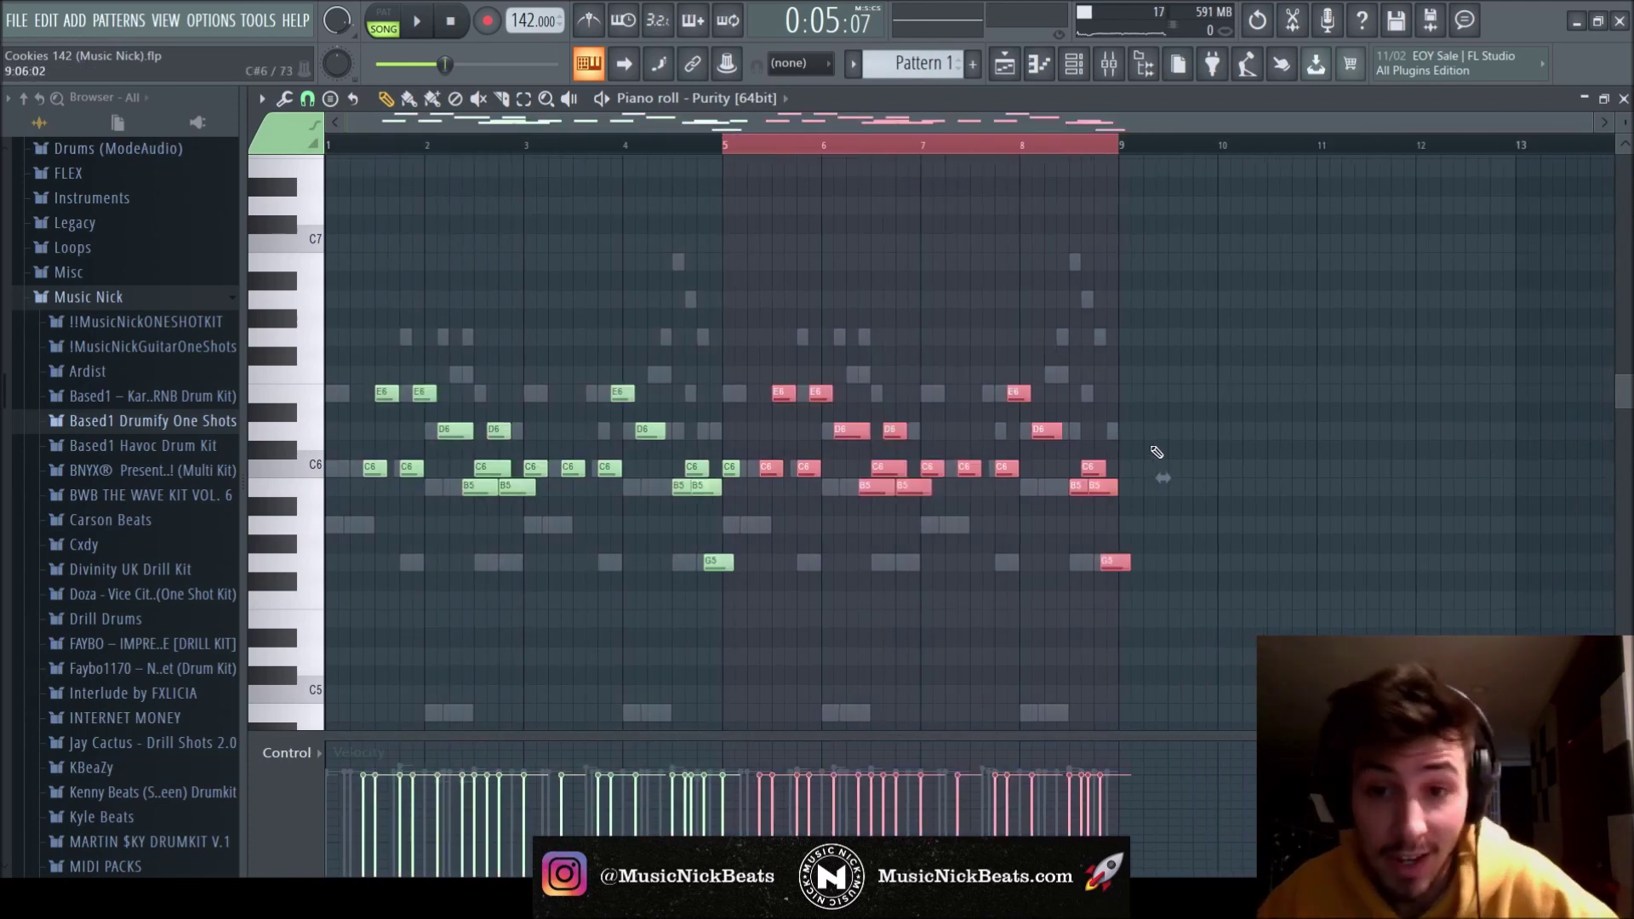
Raise the last G5 note of bar 8 one octave to G6 while the melody plays.
{"action": "scroll", "coordinate": [1156, 452], "scroll_direction": "up", "scroll_amount": 4}
{"action": "key", "text": "space"}
{"action": "left_click", "coordinate": [973, 565], "text": "ctrl"}
{"action": "key", "text": "ctrl+Up"}
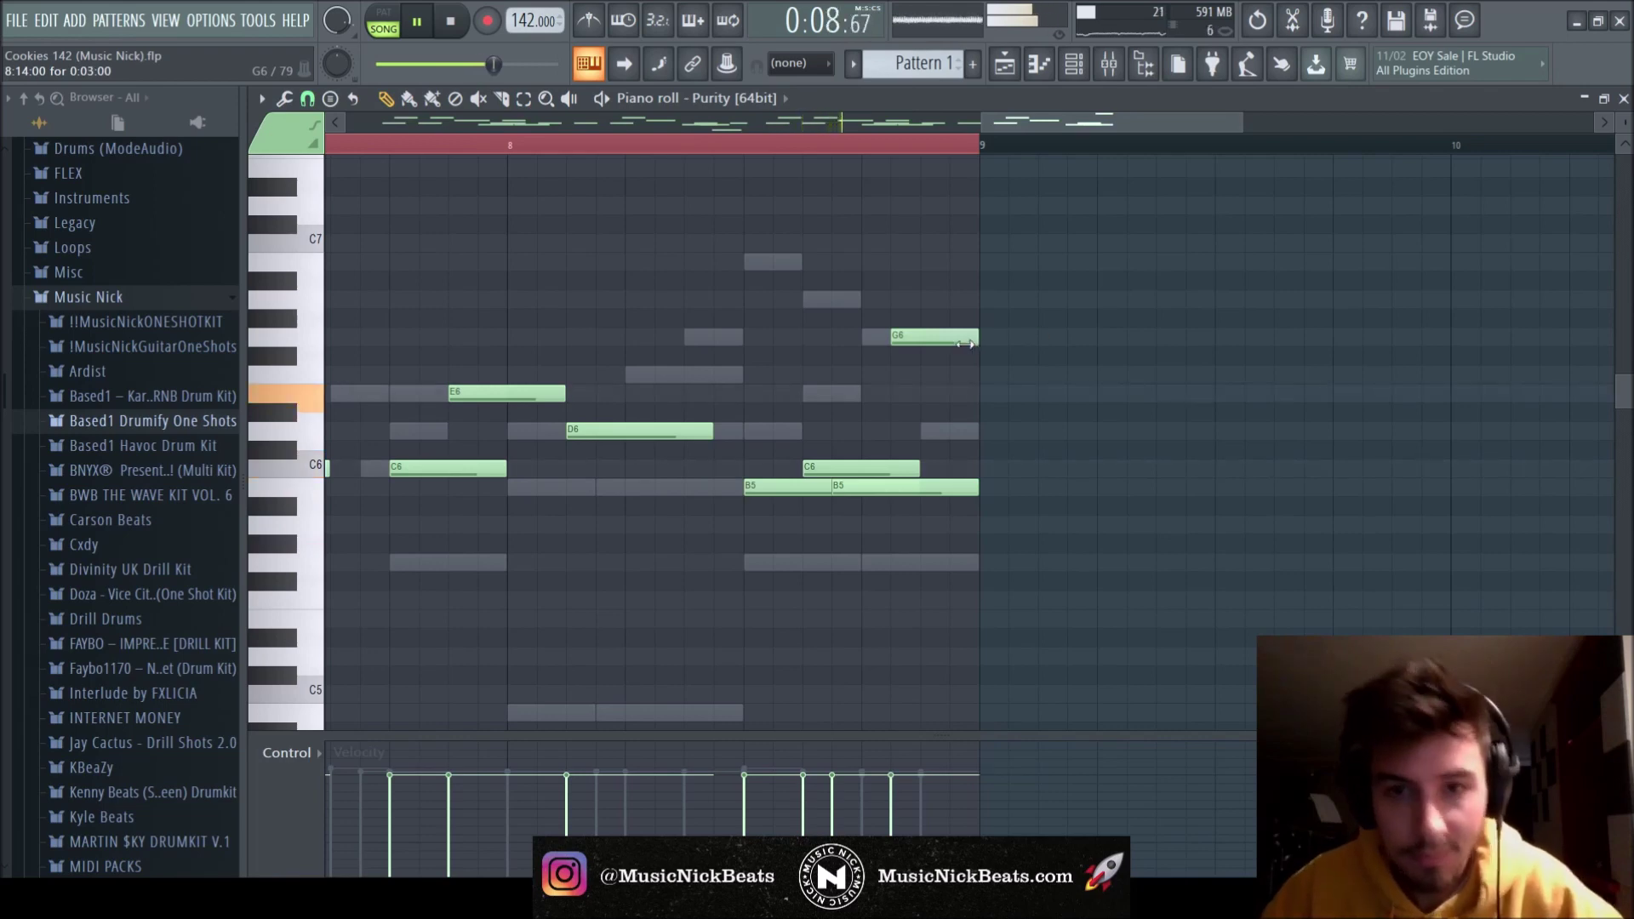
{"action": "scroll", "coordinate": [966, 343], "scroll_direction": "down", "scroll_amount": 4}
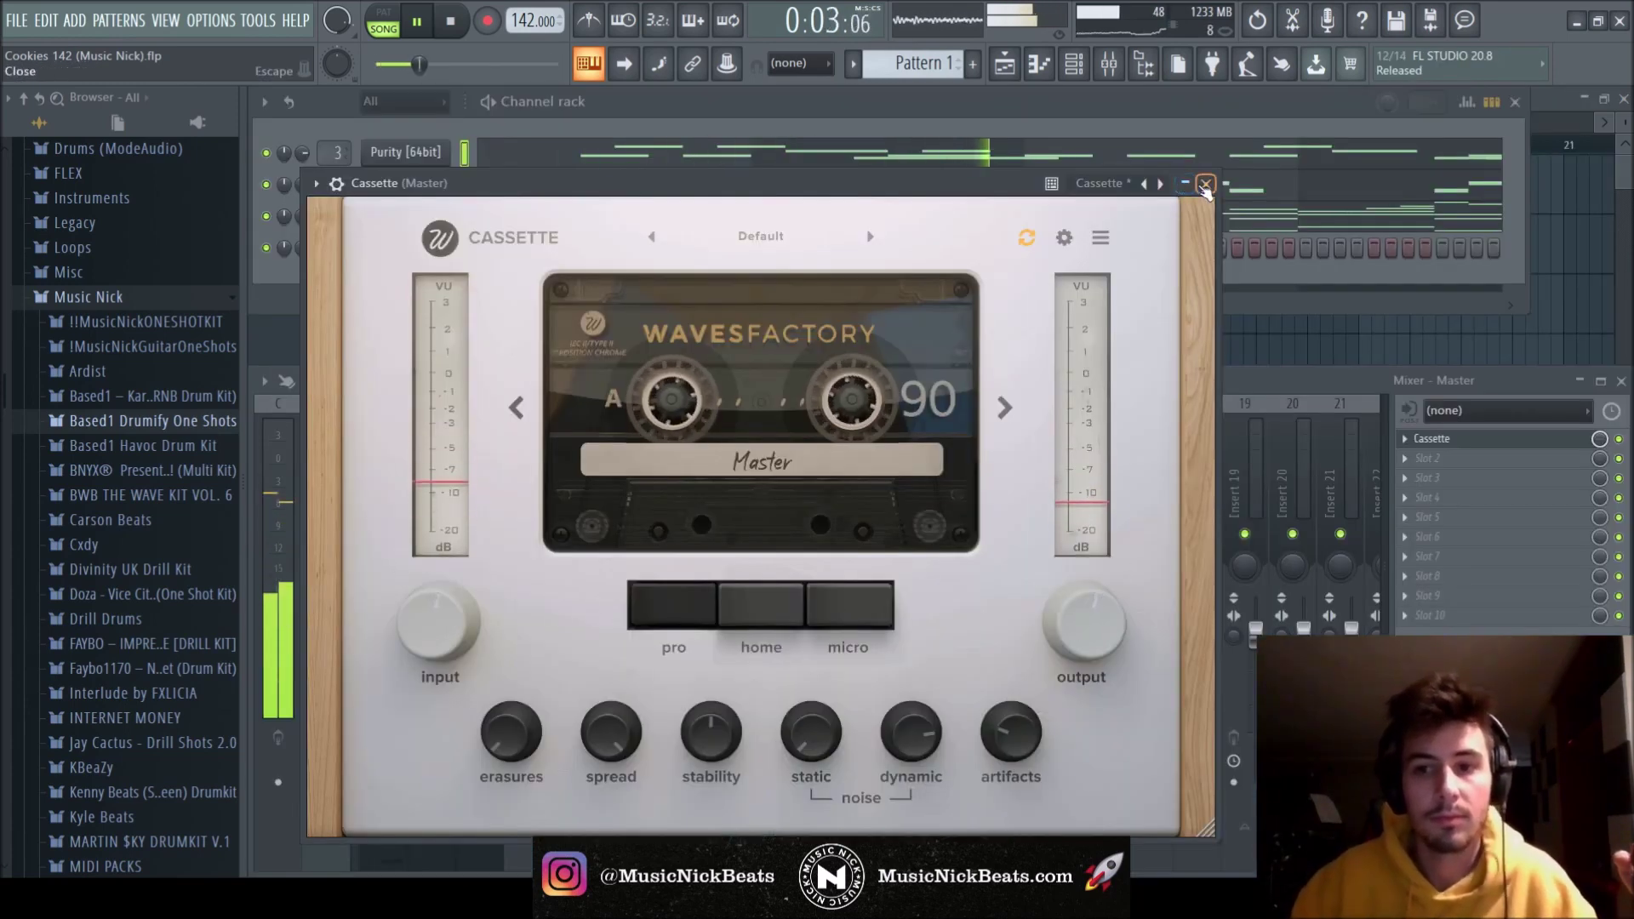
Close the Cassette and Fruity parametric EQ 2 effects on the master track.
{"action": "left_click", "coordinate": [1205, 184]}
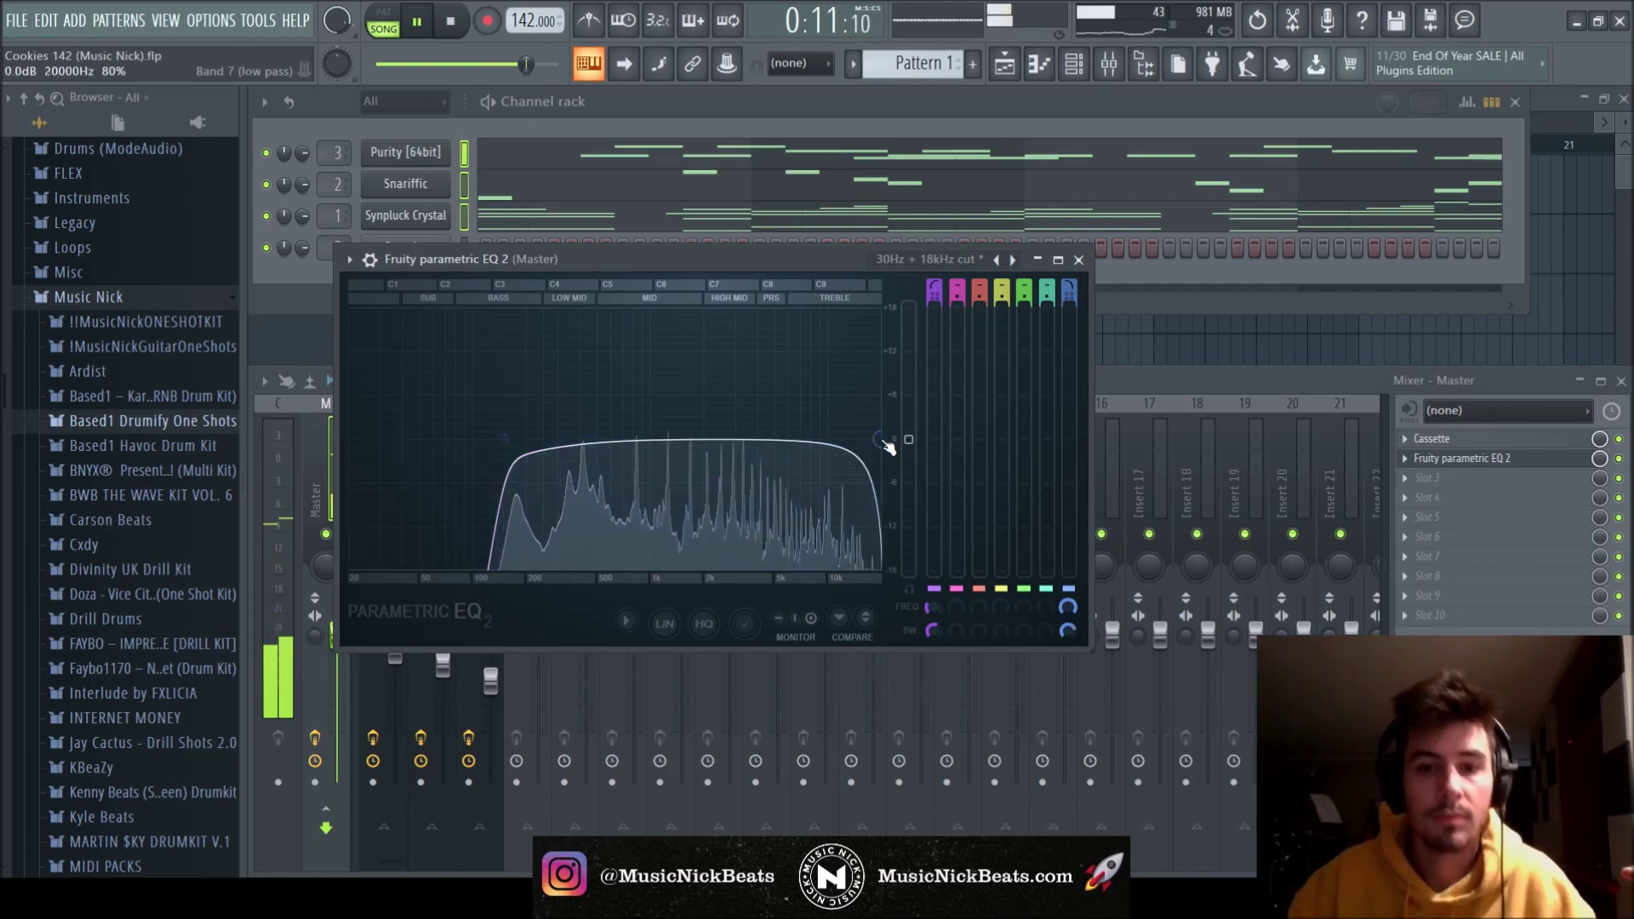
{"action": "left_click", "coordinate": [1079, 259]}
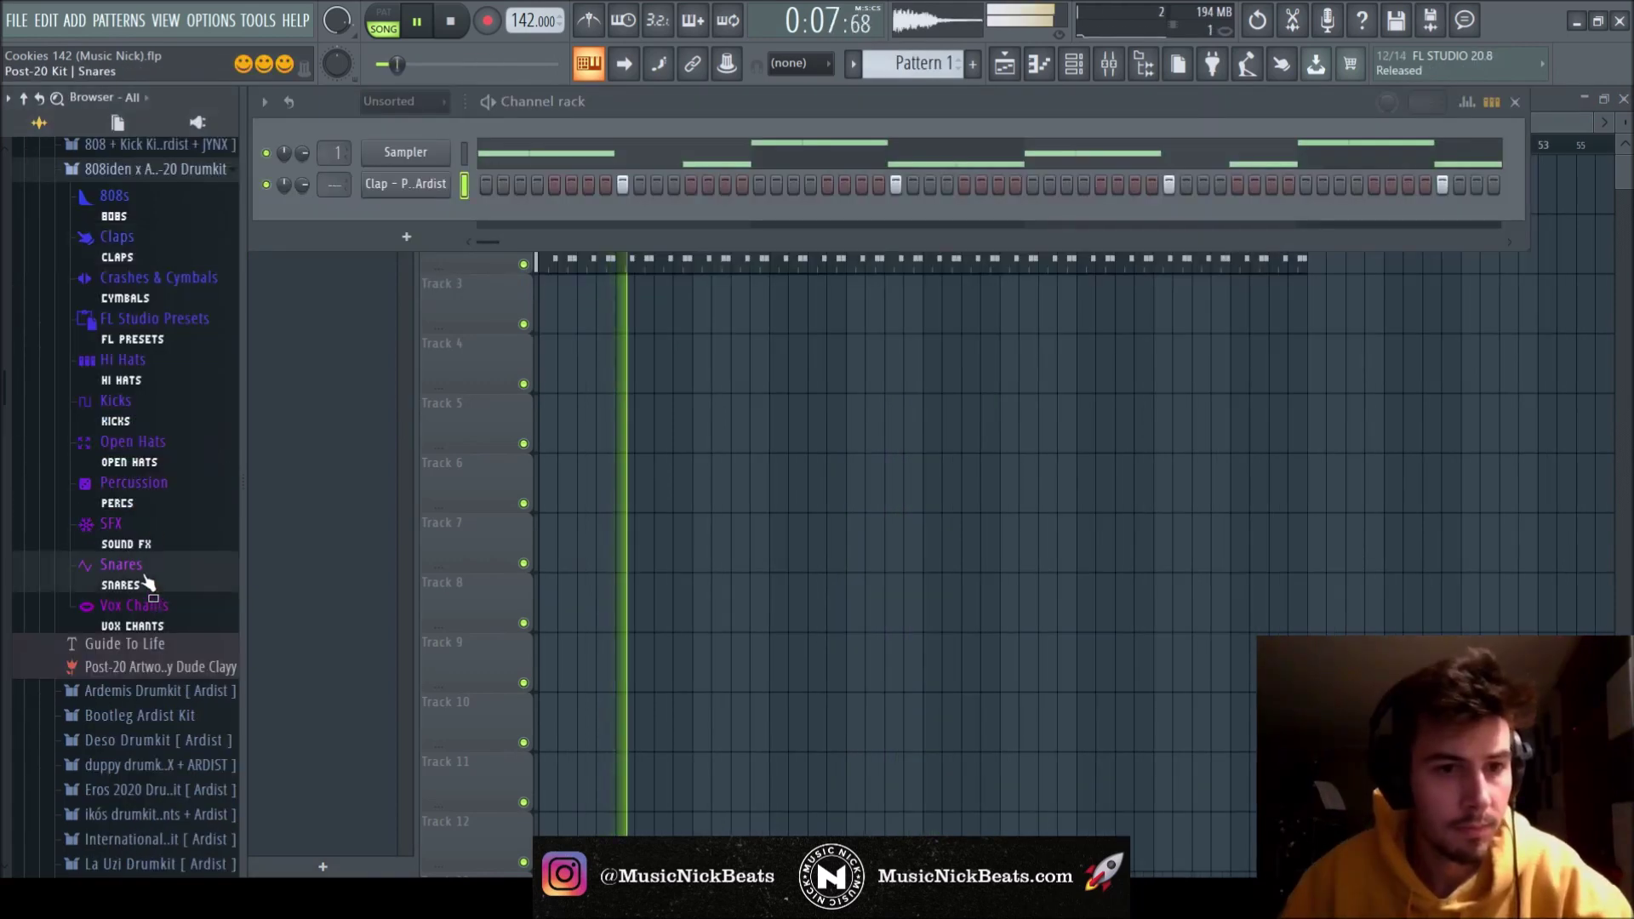
Add the Snare - Fronting sample from the drum kit's Snares folder as a new channel.
{"action": "left_click", "coordinate": [146, 583]}
{"action": "left_click", "coordinate": [163, 406]}
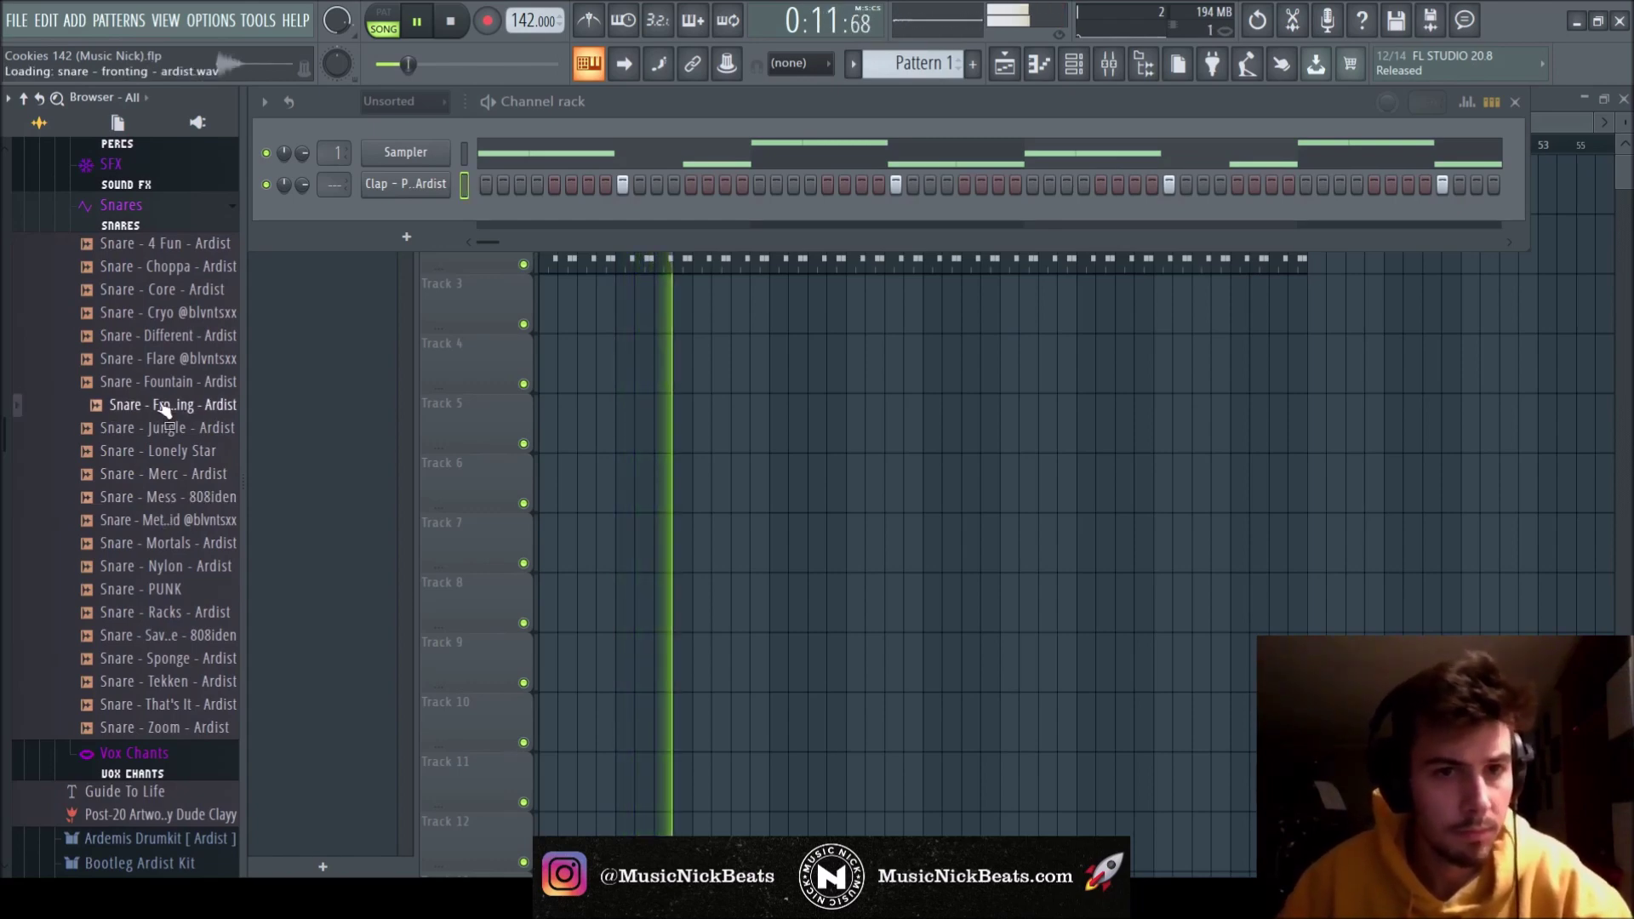
{"action": "left_click_drag", "start_coordinate": [164, 406], "coordinate": [379, 237]}
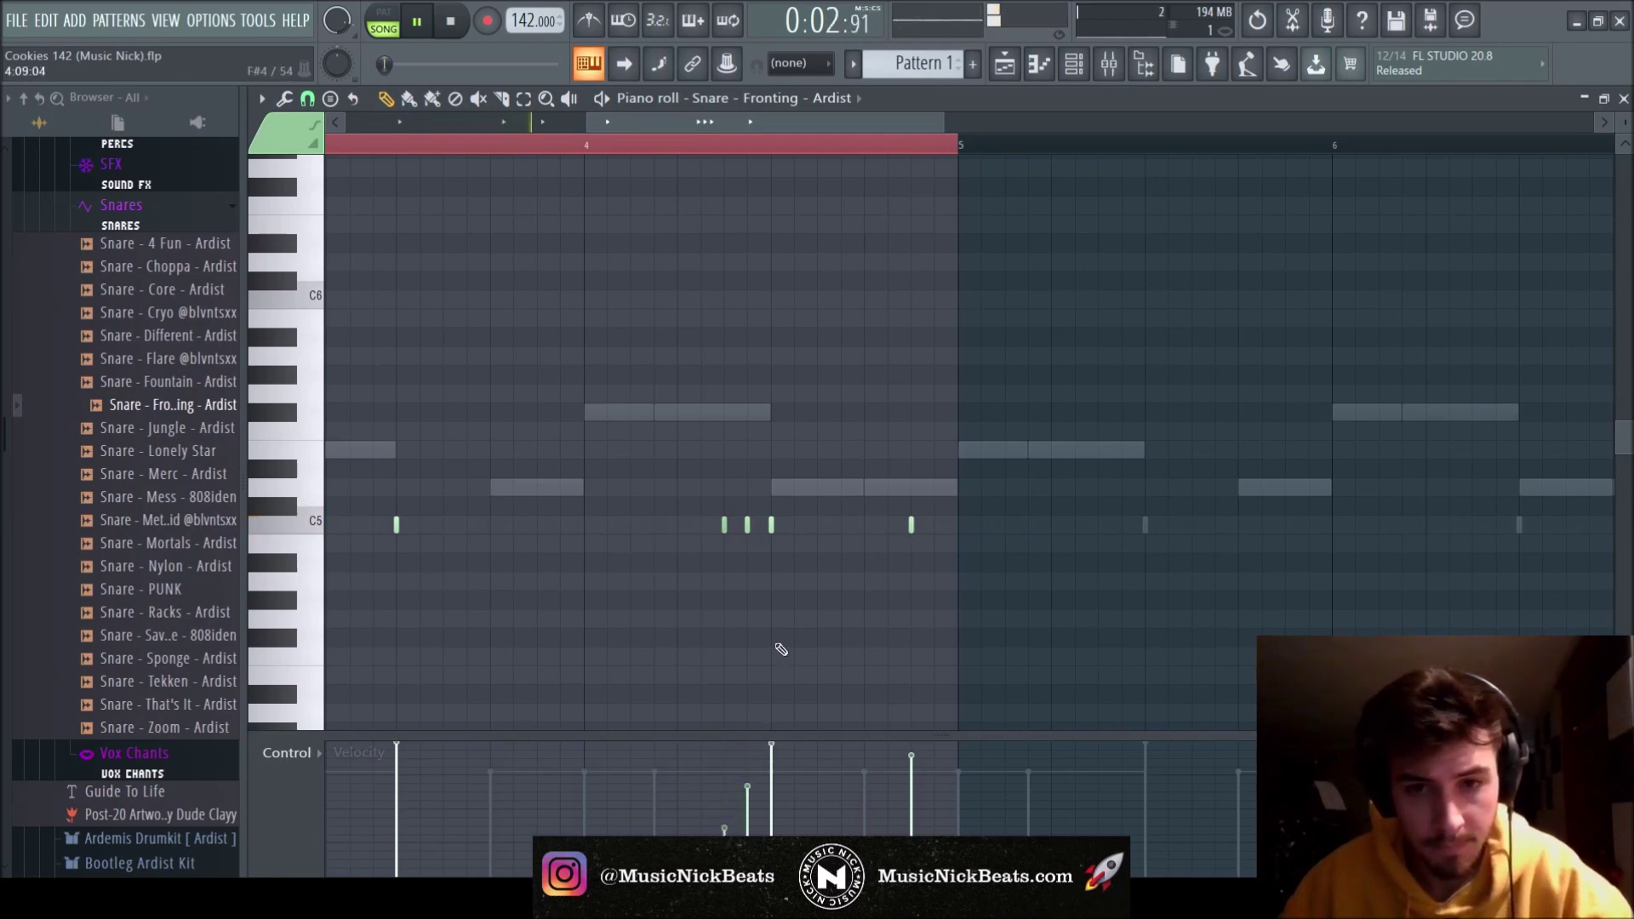
Add one more C5 snare hit between the existing hits in the second half of bar 4.
{"action": "scroll", "coordinate": [781, 650], "scroll_direction": "down", "scroll_amount": 2}
{"action": "left_click", "coordinate": [816, 524]}
{"action": "right_click", "coordinate": [816, 525]}
{"action": "left_click", "coordinate": [804, 525]}
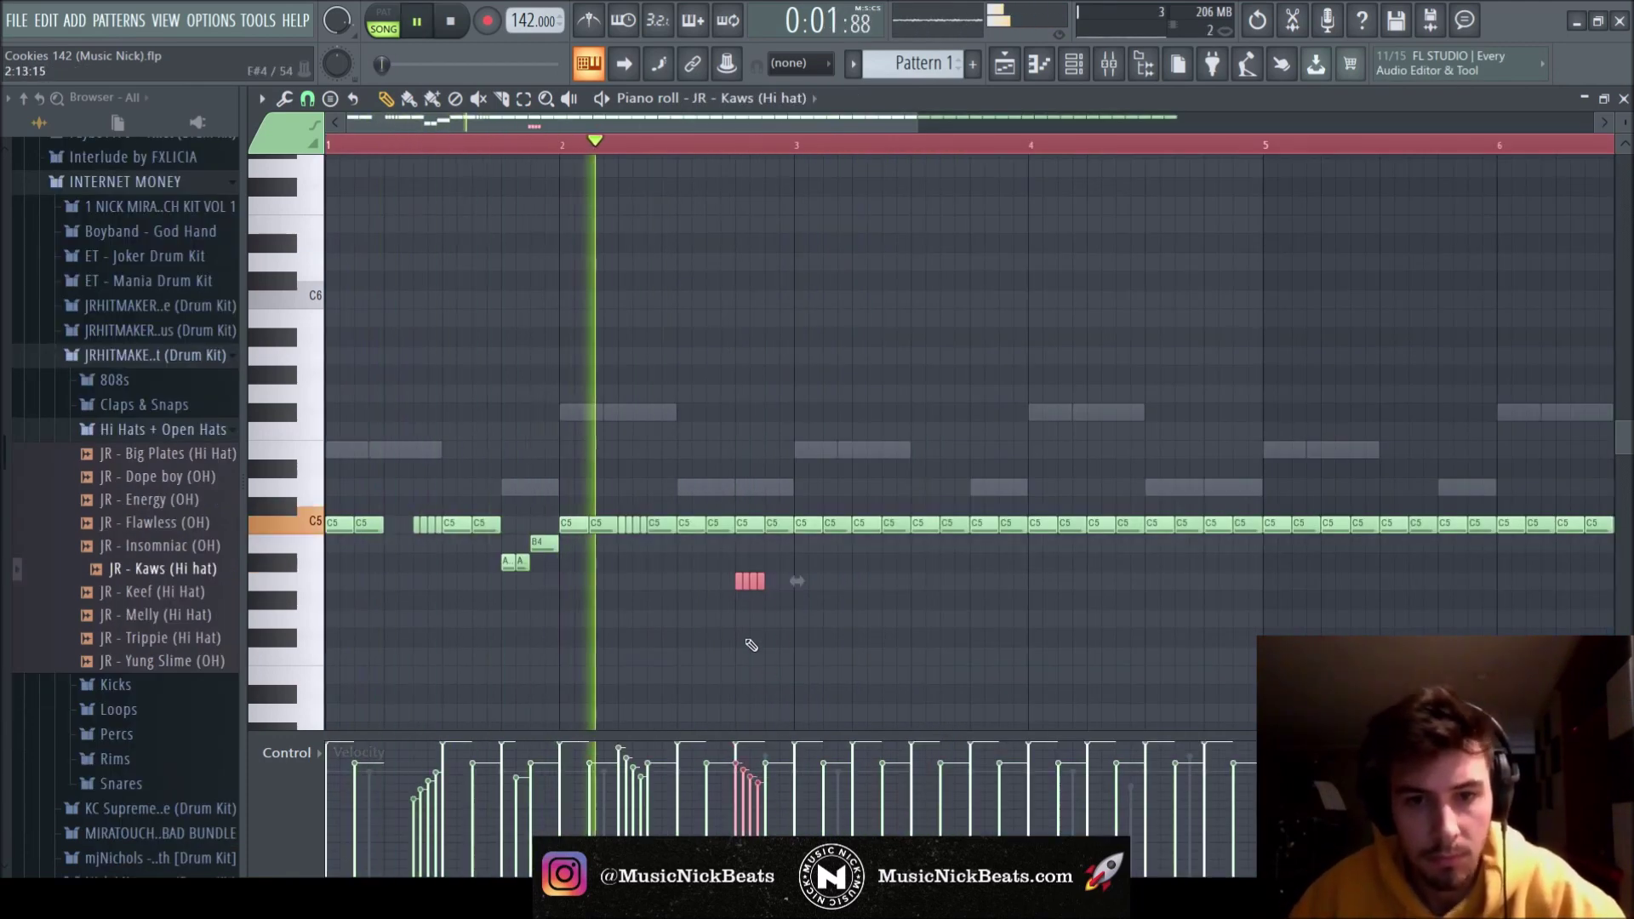
Copy the four-note A4 hi-hat roll at the end of bar 2 to the start of bar 3 at F4.
{"action": "left_click_drag", "start_coordinate": [741, 582], "coordinate": [799, 657]}
{"action": "key", "text": "space"}
{"action": "key", "text": "space"}
{"action": "scroll", "coordinate": [540, 611], "scroll_direction": "down", "scroll_amount": 2}
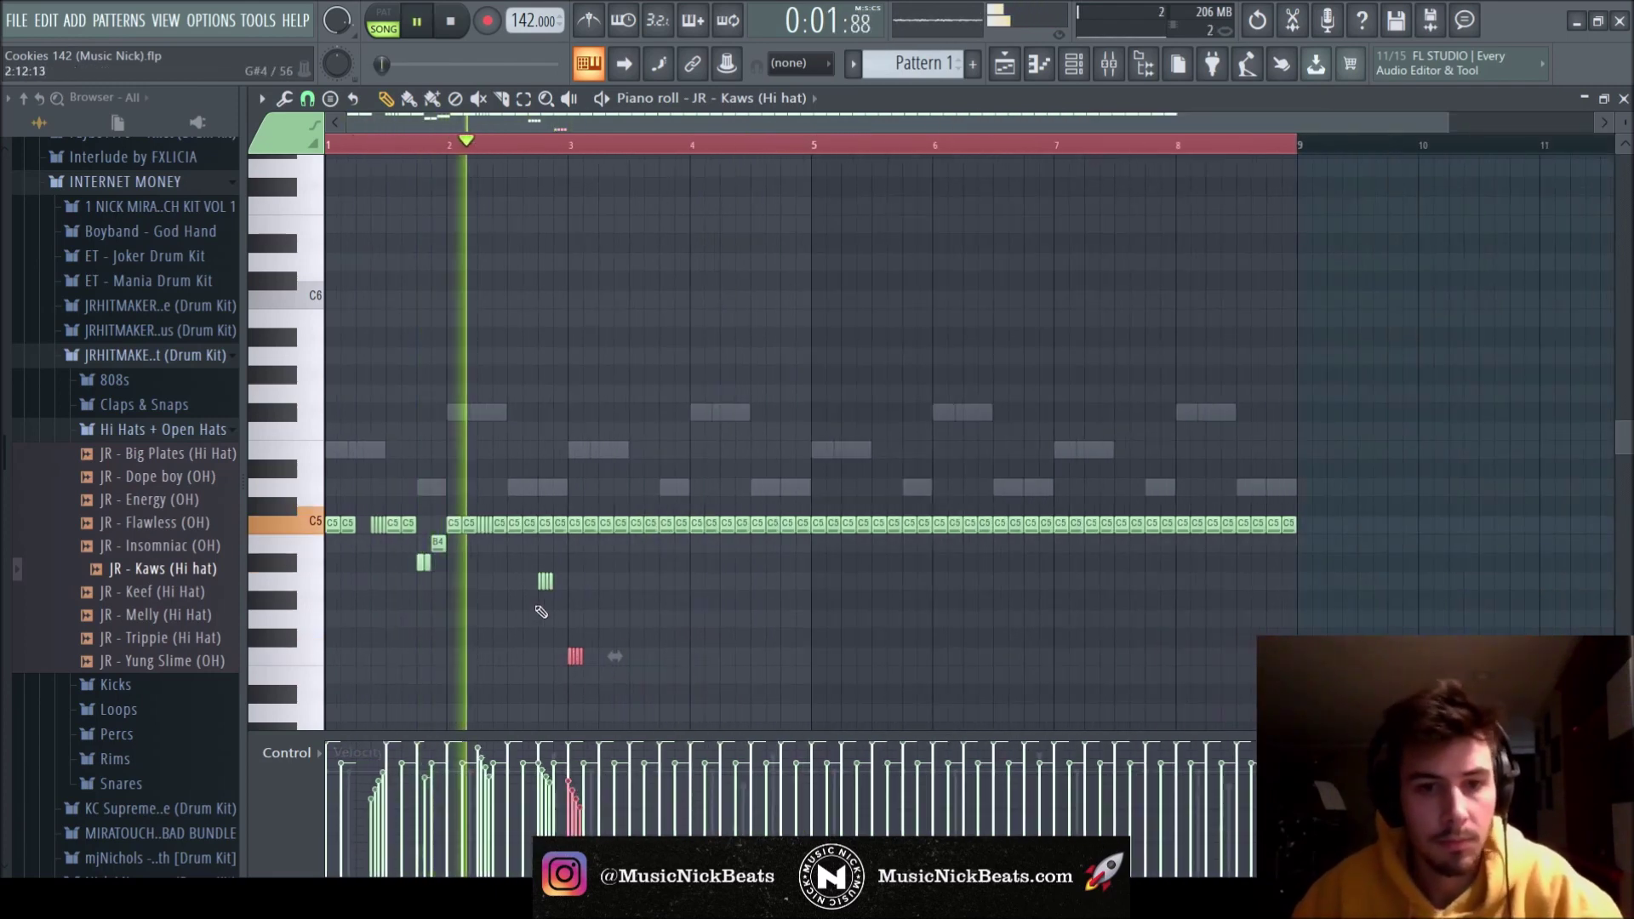
{"action": "key", "text": "space"}
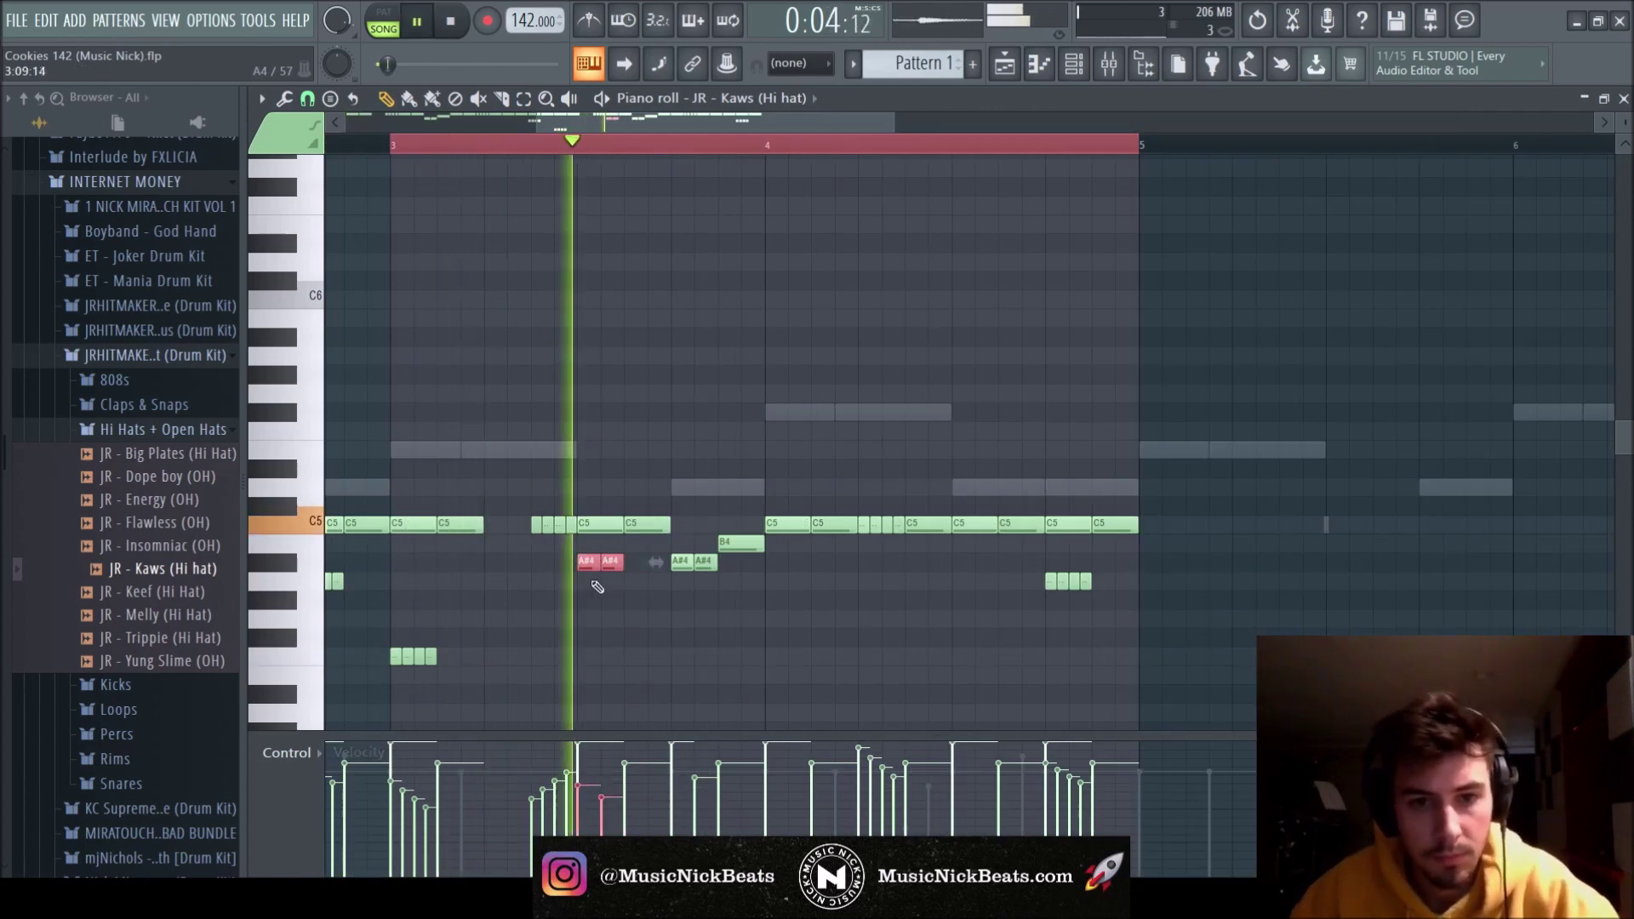
Lower the selected A#4 hi-hat pair in the middle of bar 3 to G4 and copy it to the start of bar 4.
{"action": "key", "text": "space"}
{"action": "key", "text": "space"}
{"action": "key", "text": "shift+Down"}
{"action": "key", "text": "shift+Down"}
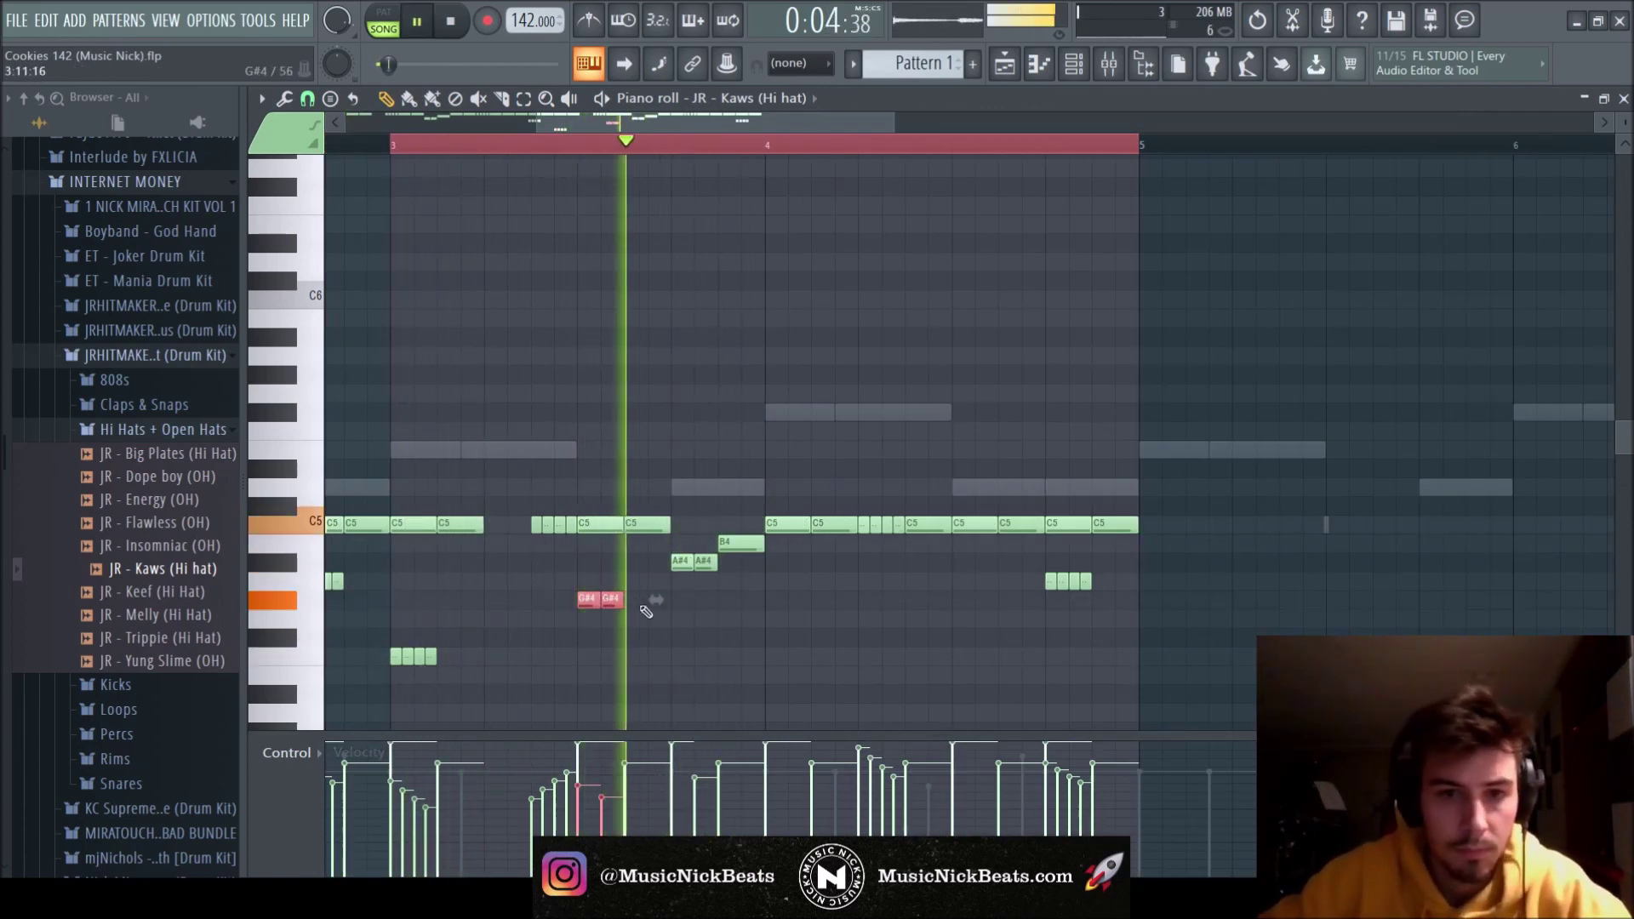
{"action": "key", "text": "shift+Down"}
{"action": "key", "text": "space"}
{"action": "key", "text": "space"}
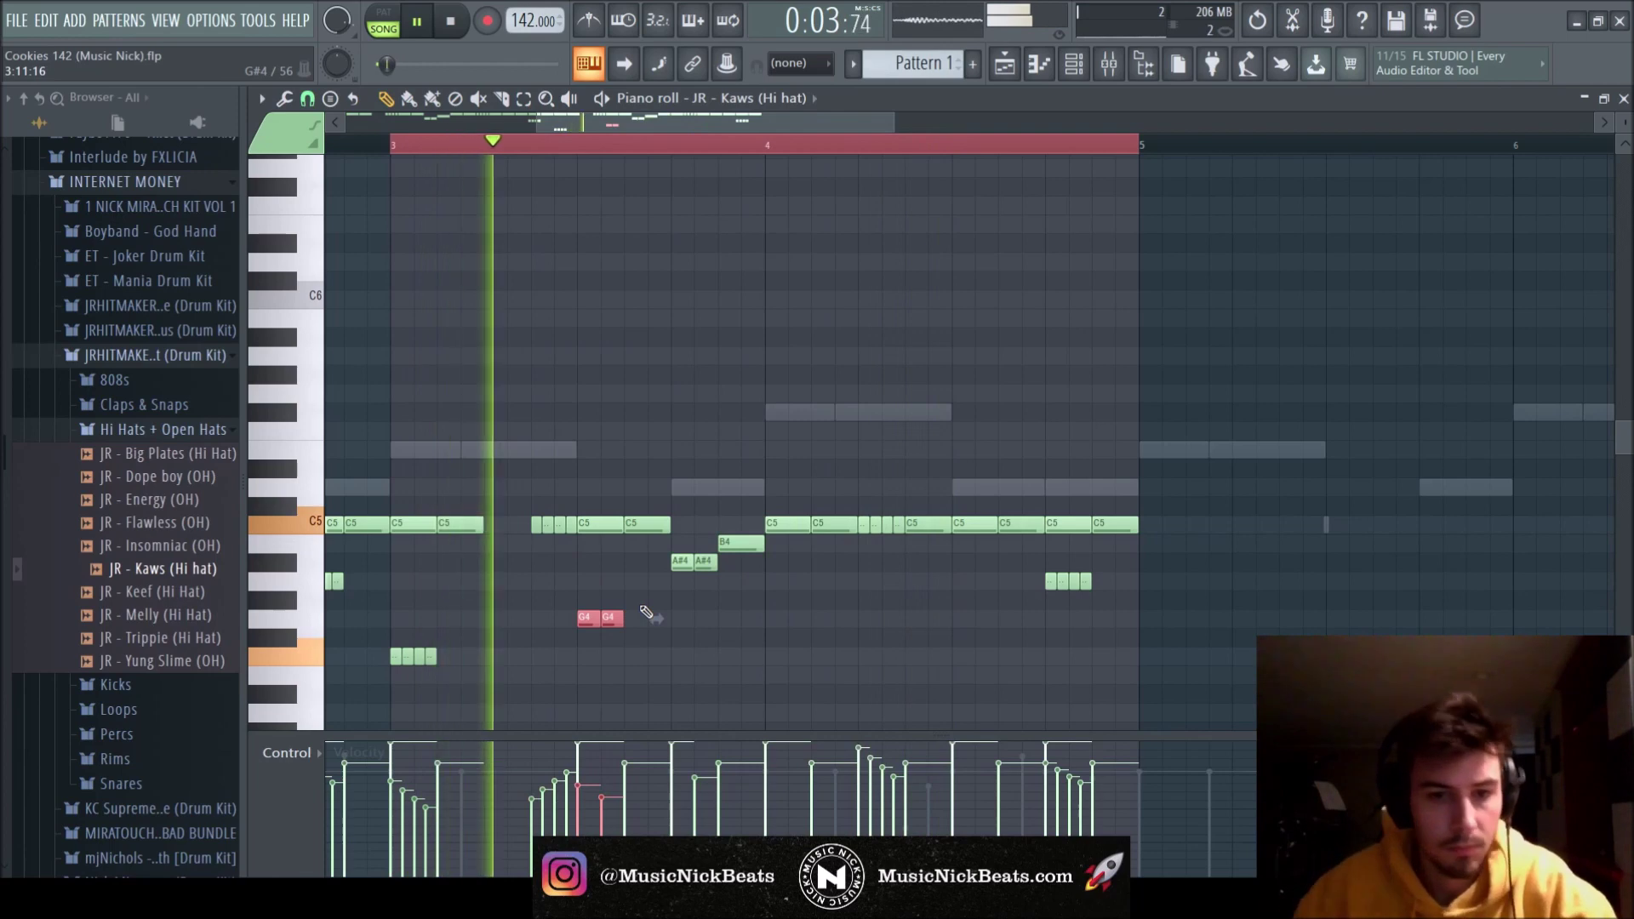
{"action": "key", "text": "space"}
{"action": "key", "text": "space"}
{"action": "left_click_drag", "start_coordinate": [589, 619], "coordinate": [777, 621]}
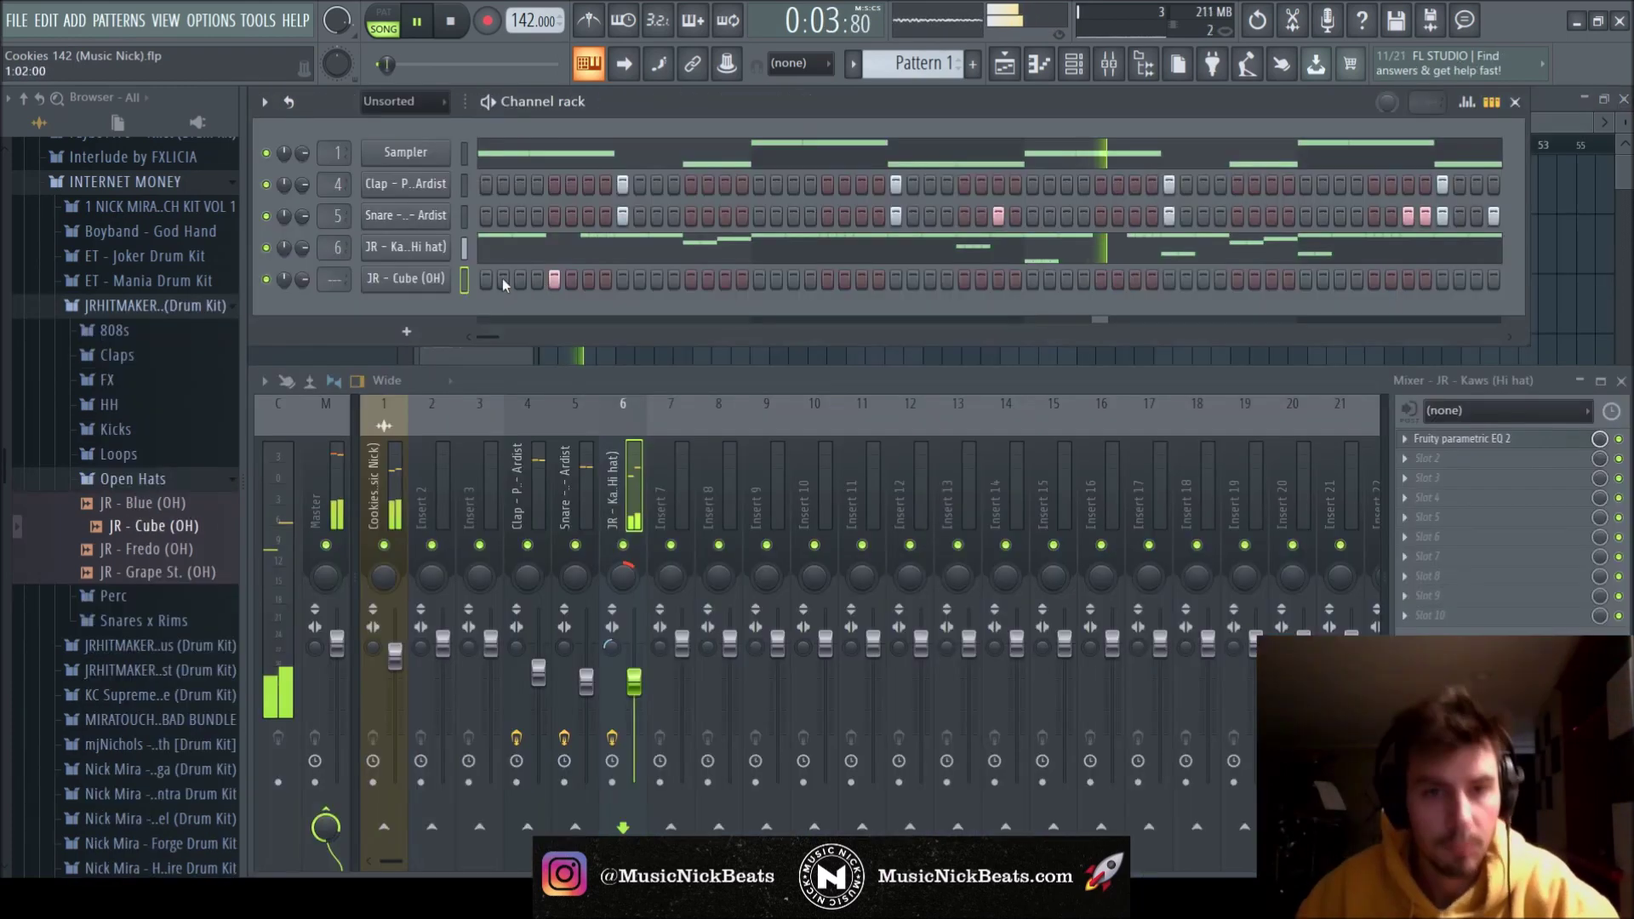
In the JR - Cube (OH) piano roll, duplicate the first two bars three times to fill eight bars and close it.
{"action": "key", "text": "F7"}
{"action": "key", "text": "space"}
{"action": "left_click_drag", "start_coordinate": [539, 149], "coordinate": [329, 148]}
{"action": "key", "text": "ctrl+b"}
{"action": "key", "text": "ctrl+b"}
{"action": "key", "text": "ctrl+b"}
{"action": "key", "text": "space"}
{"action": "left_click", "coordinate": [1623, 99]}
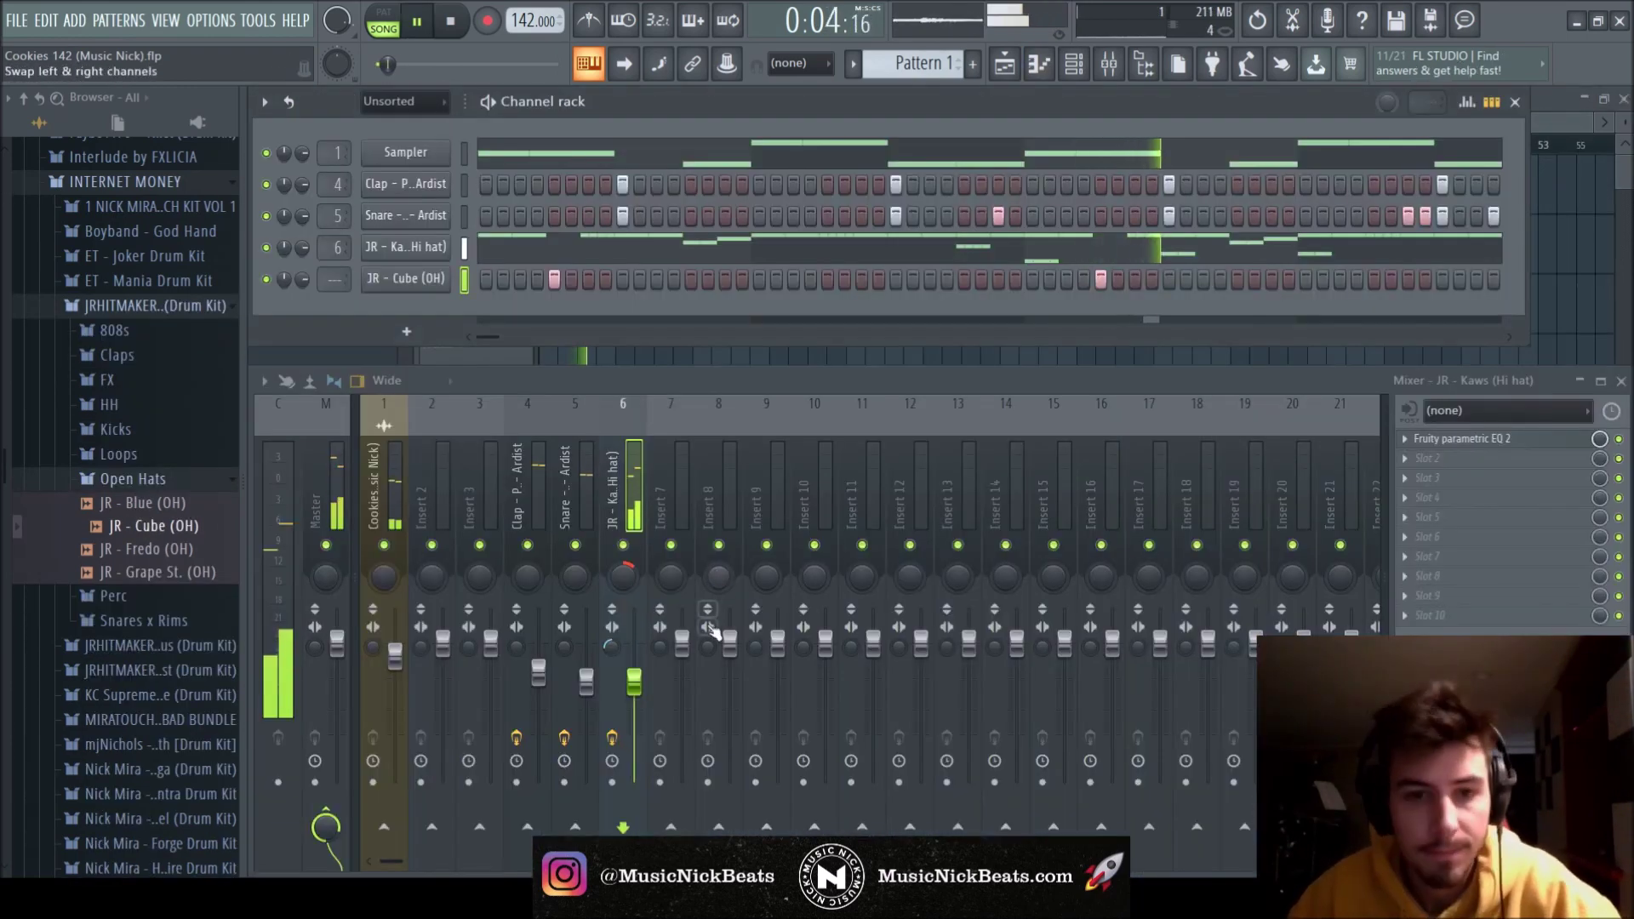
Lower the level of mixer insert 7 for the open hat and open the 808iden drum kit folder in the browser.
{"action": "left_click_drag", "start_coordinate": [681, 644], "coordinate": [690, 684]}
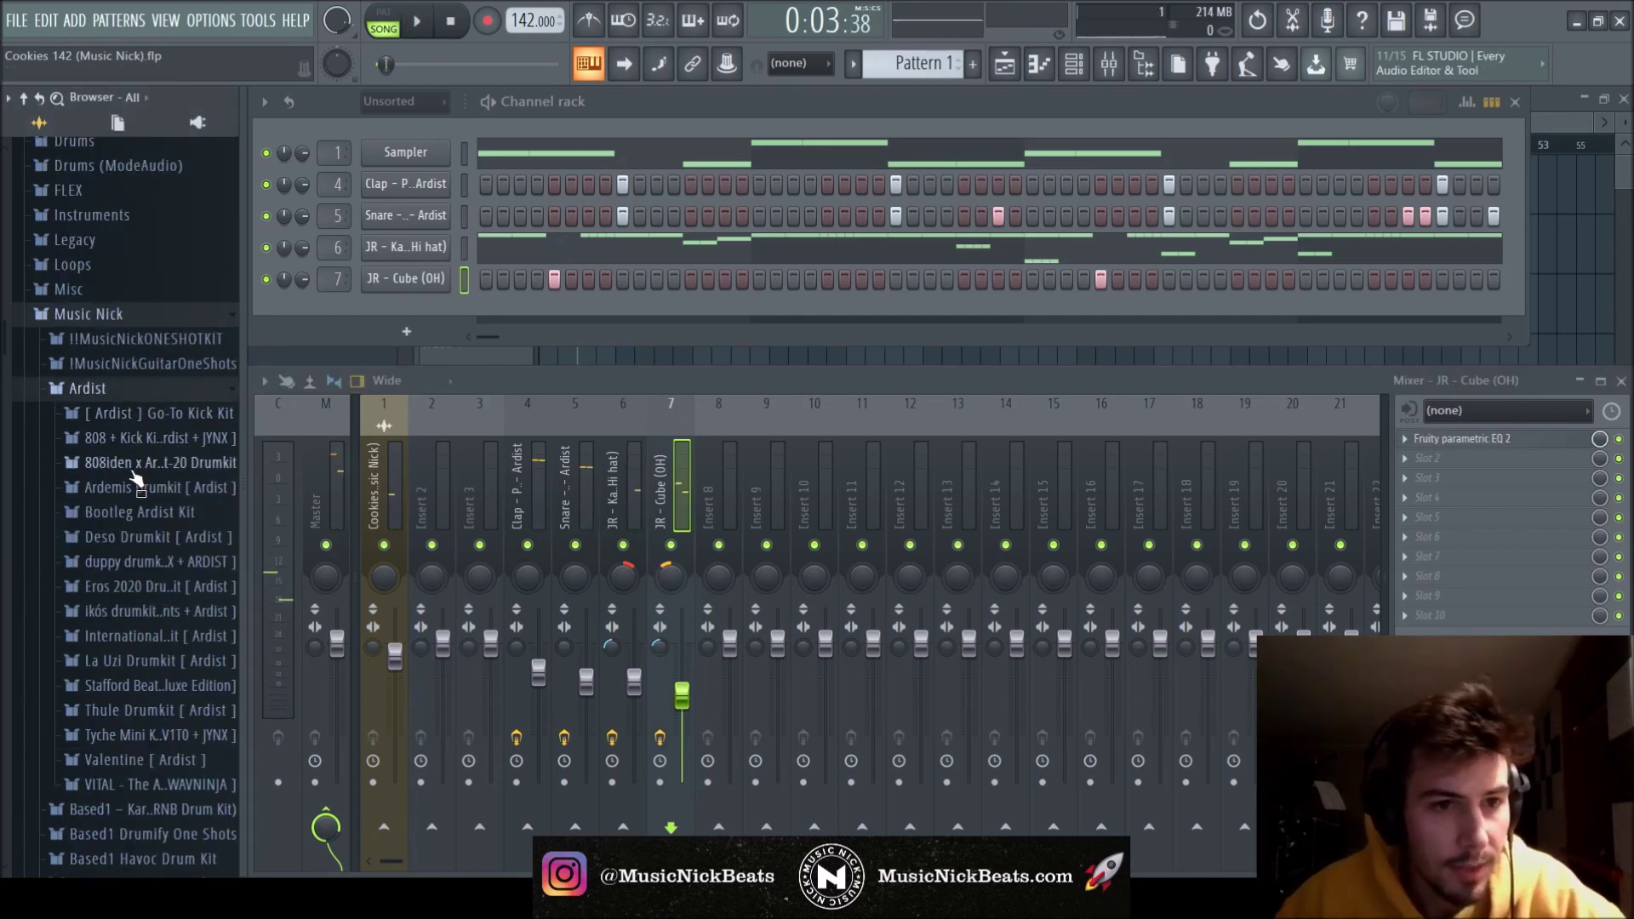
{"action": "left_click", "coordinate": [135, 466]}
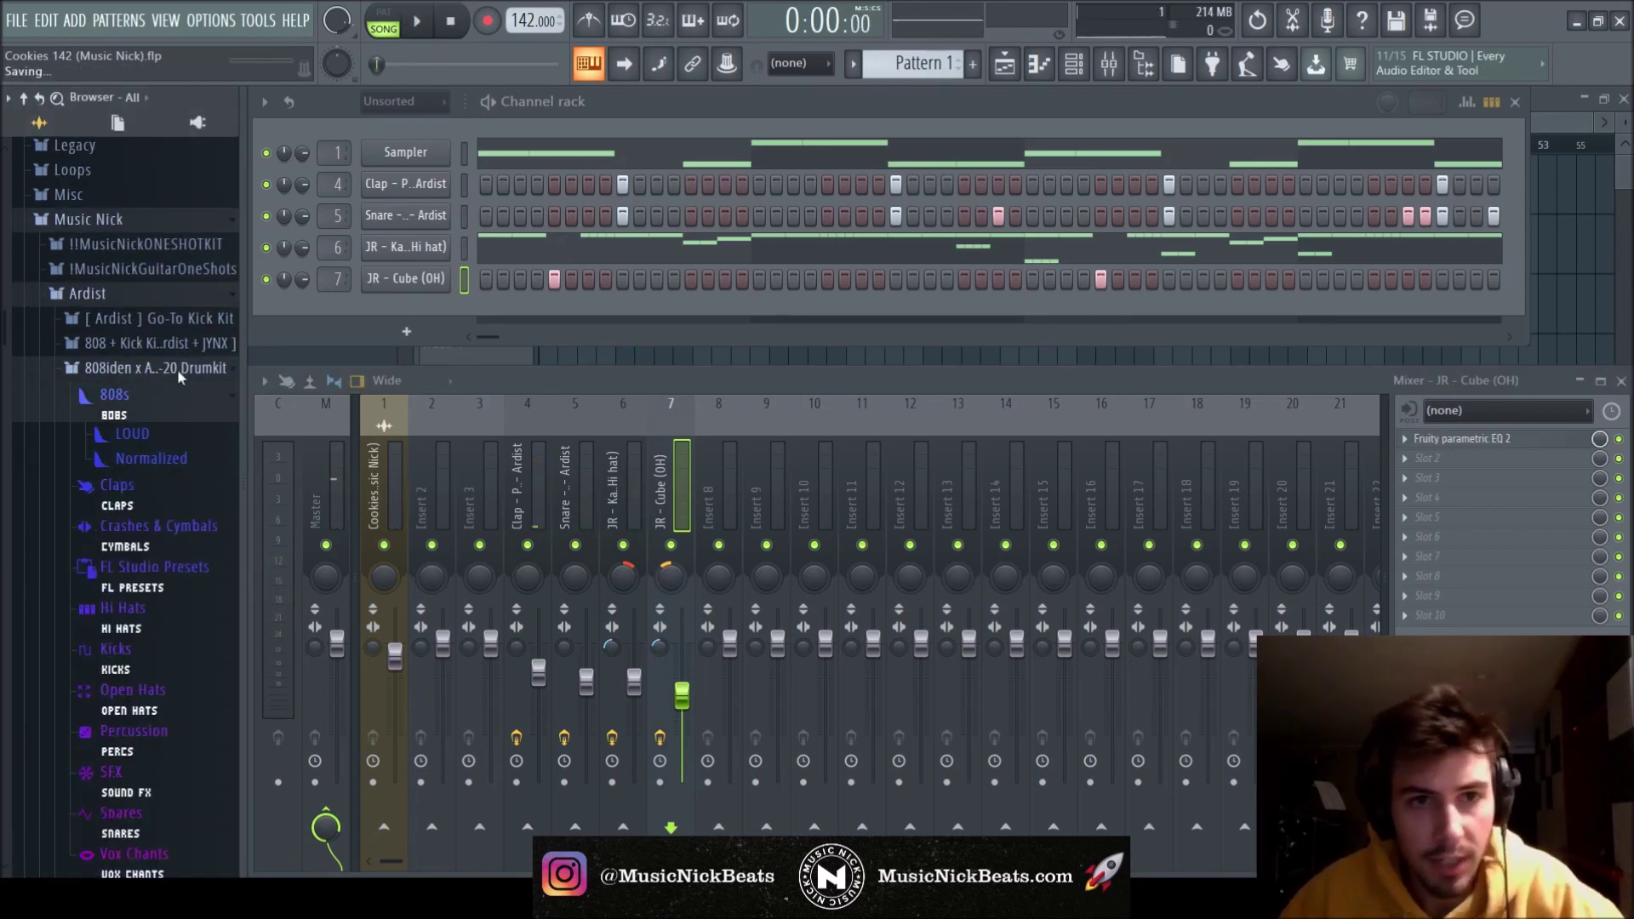
Add the Go 808 sample from the kit's LOUD 808s folder as a channel and lower mixer insert 8 to about -7.5 dB.
{"action": "scroll", "coordinate": [128, 409], "scroll_direction": "down", "scroll_amount": 2}
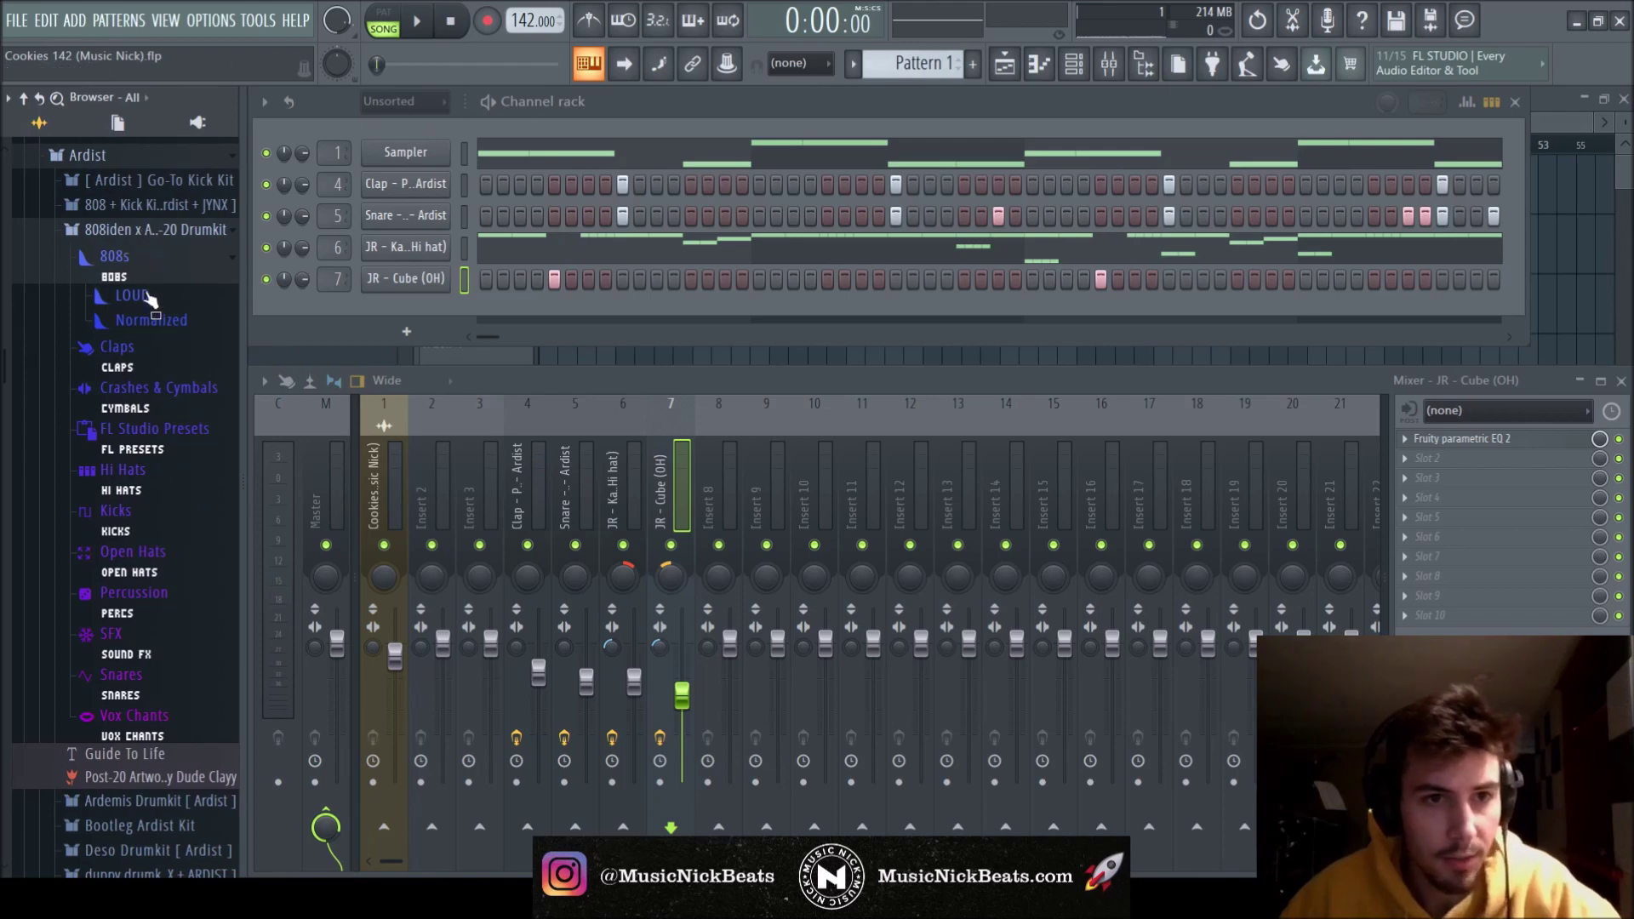
{"action": "left_click", "coordinate": [146, 297]}
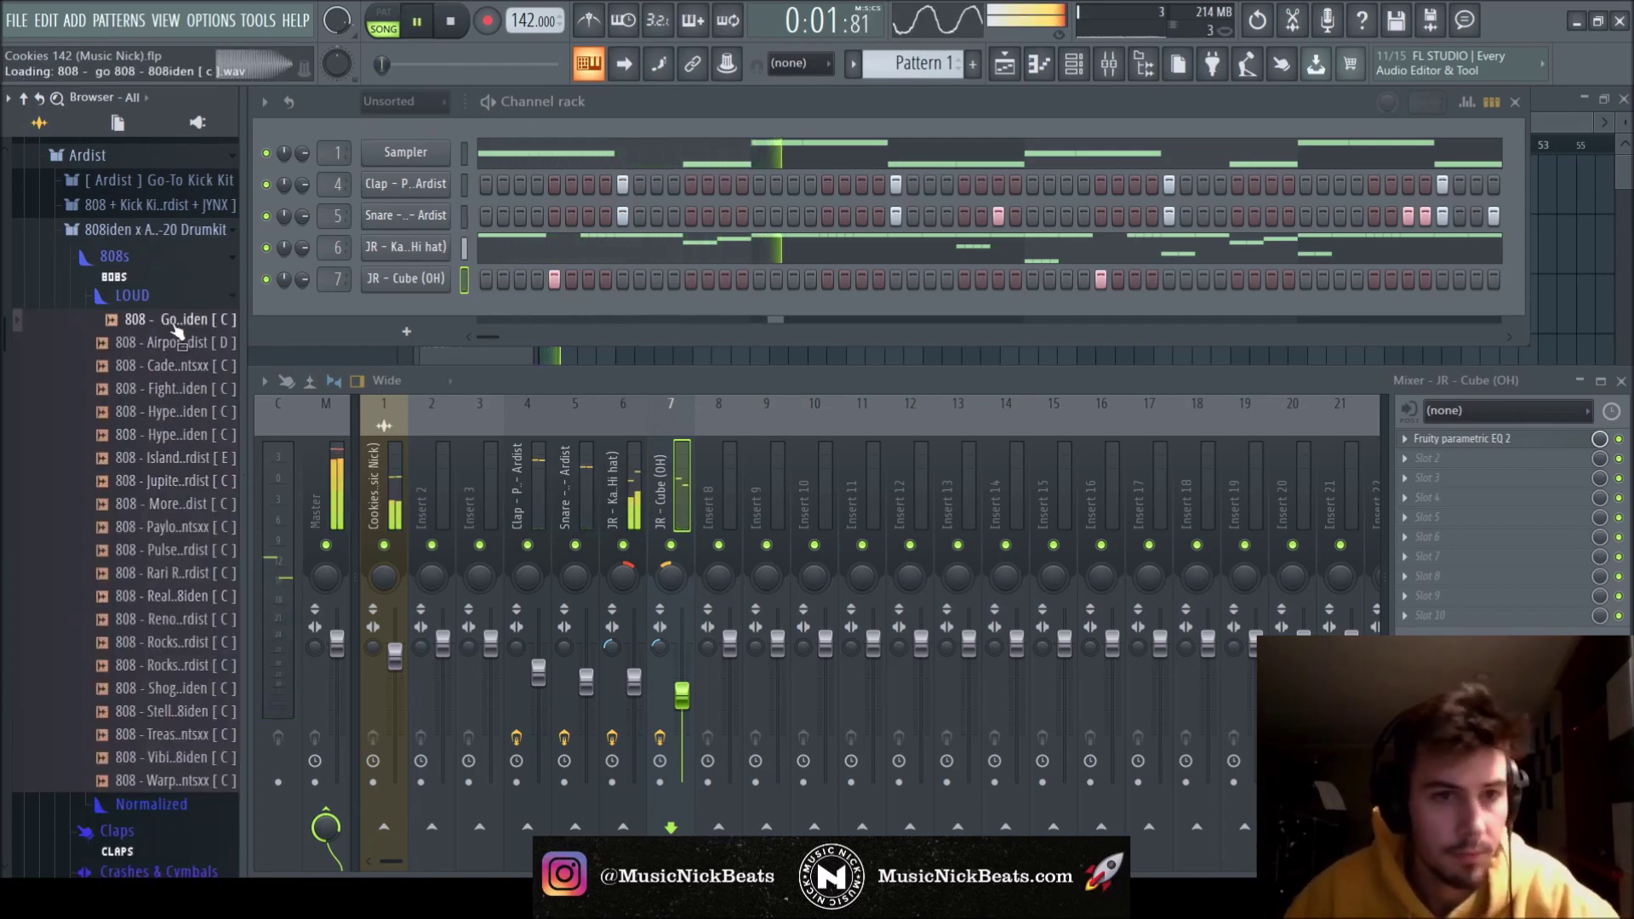
{"action": "left_click_drag", "start_coordinate": [381, 321], "coordinate": [383, 324]}
{"action": "key", "text": "space"}
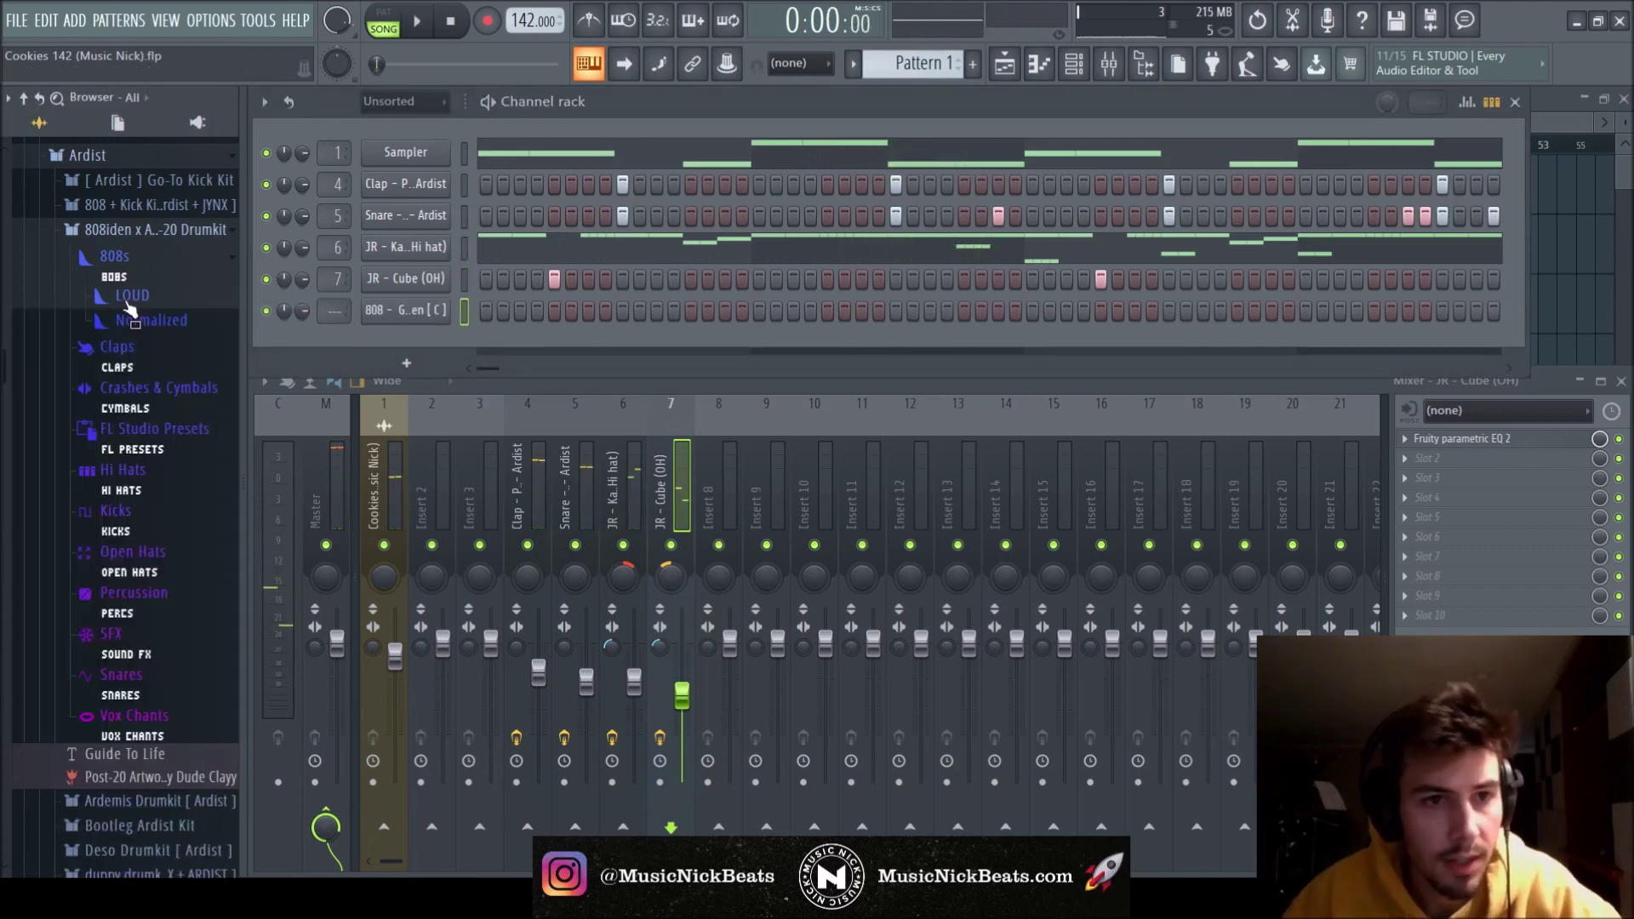
{"action": "left_click_drag", "start_coordinate": [729, 640], "coordinate": [732, 689]}
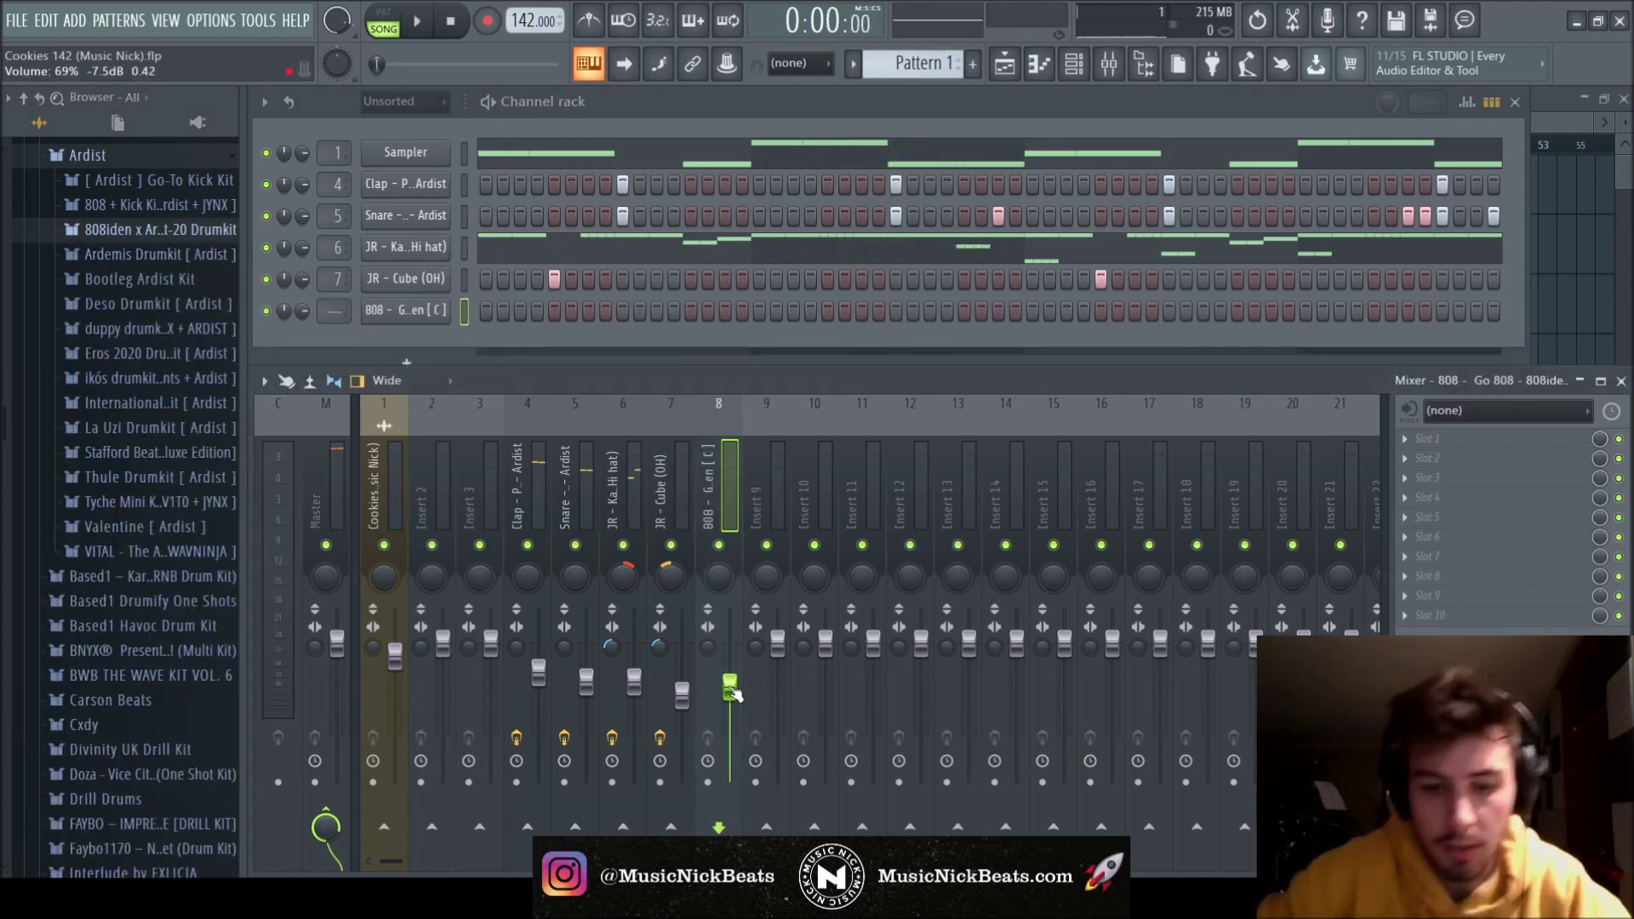
Write an eight-bar bassline of E5, F#5 and D5 notes for the 808, with one longer F#5 note in bar 8.
{"action": "left_click", "coordinate": [406, 310]}
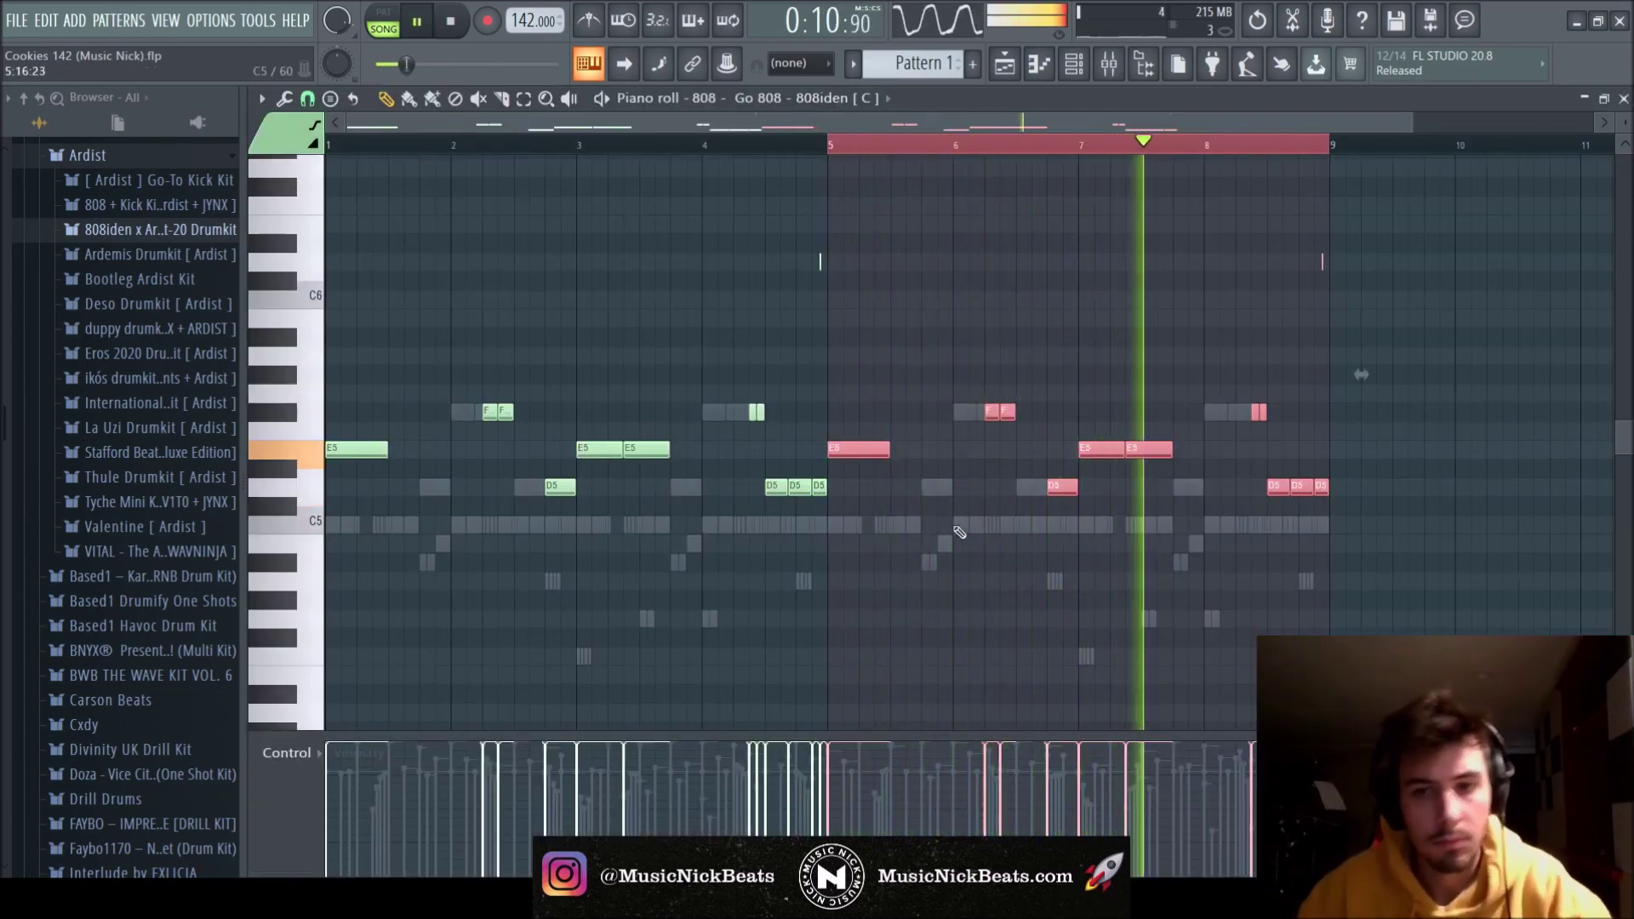
{"action": "scroll", "coordinate": [1285, 451], "scroll_direction": "up", "scroll_amount": 3}
{"action": "key", "text": "space"}
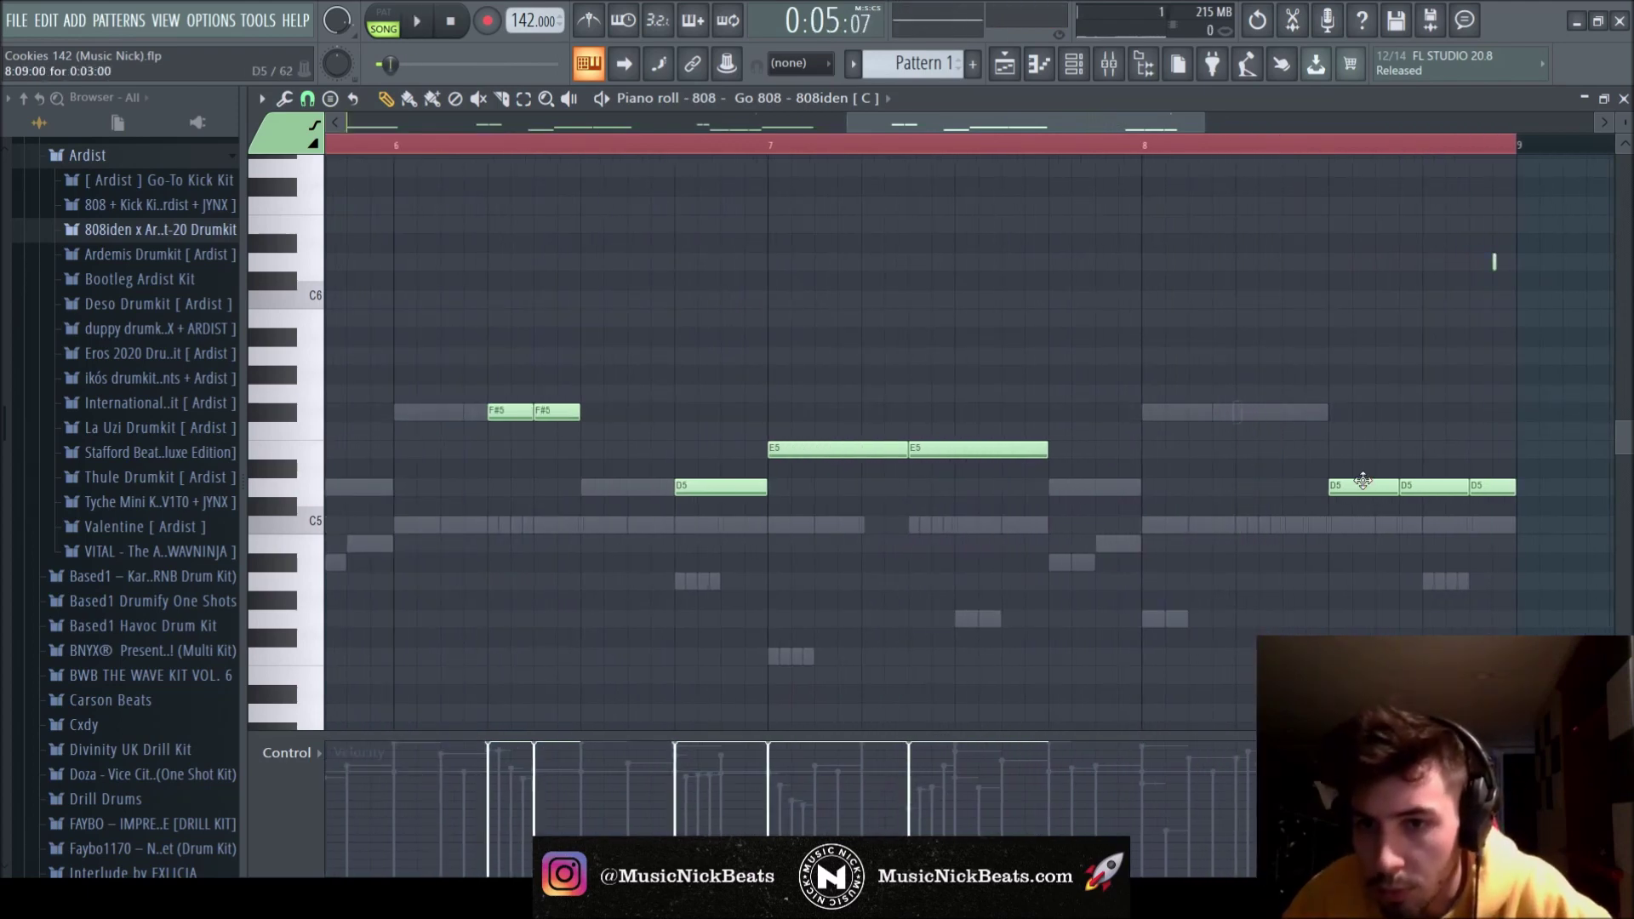
{"action": "left_click", "coordinate": [1166, 153]}
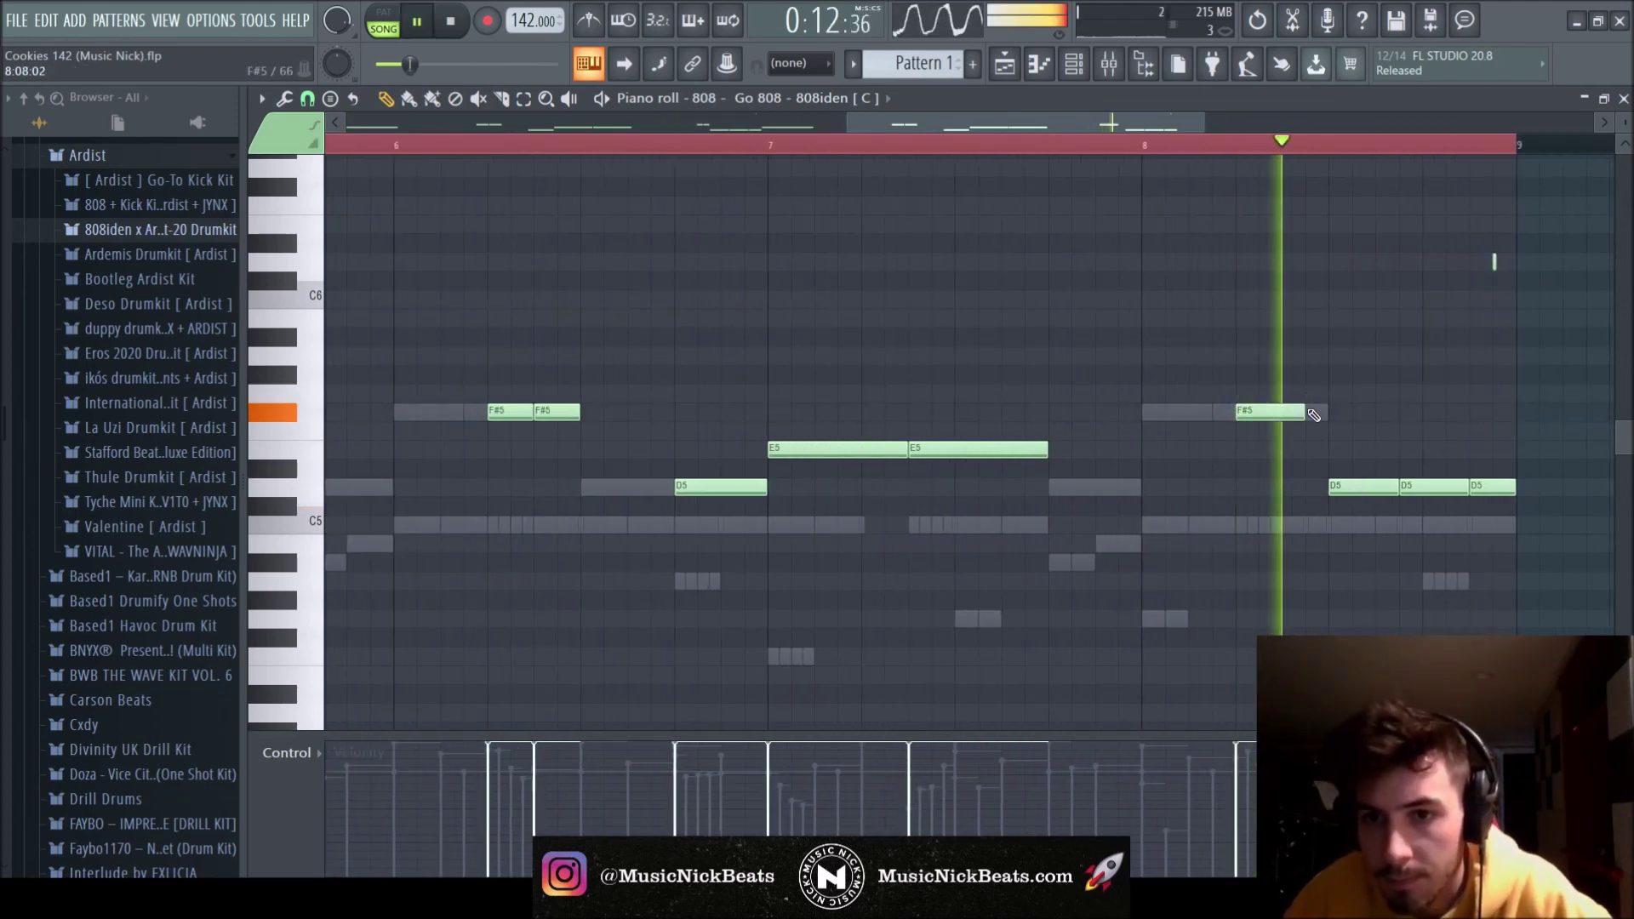
Replace the three closing D5 notes of bar 8 with two longer ones and delete the short high note at the bar's end.
{"action": "right_click", "coordinate": [1429, 486]}
{"action": "key", "text": "space"}
{"action": "left_click_drag", "start_coordinate": [1395, 487], "coordinate": [1438, 488]}
{"action": "key", "text": "space"}
{"action": "key", "text": "space"}
{"action": "right_click", "coordinate": [1496, 262]}
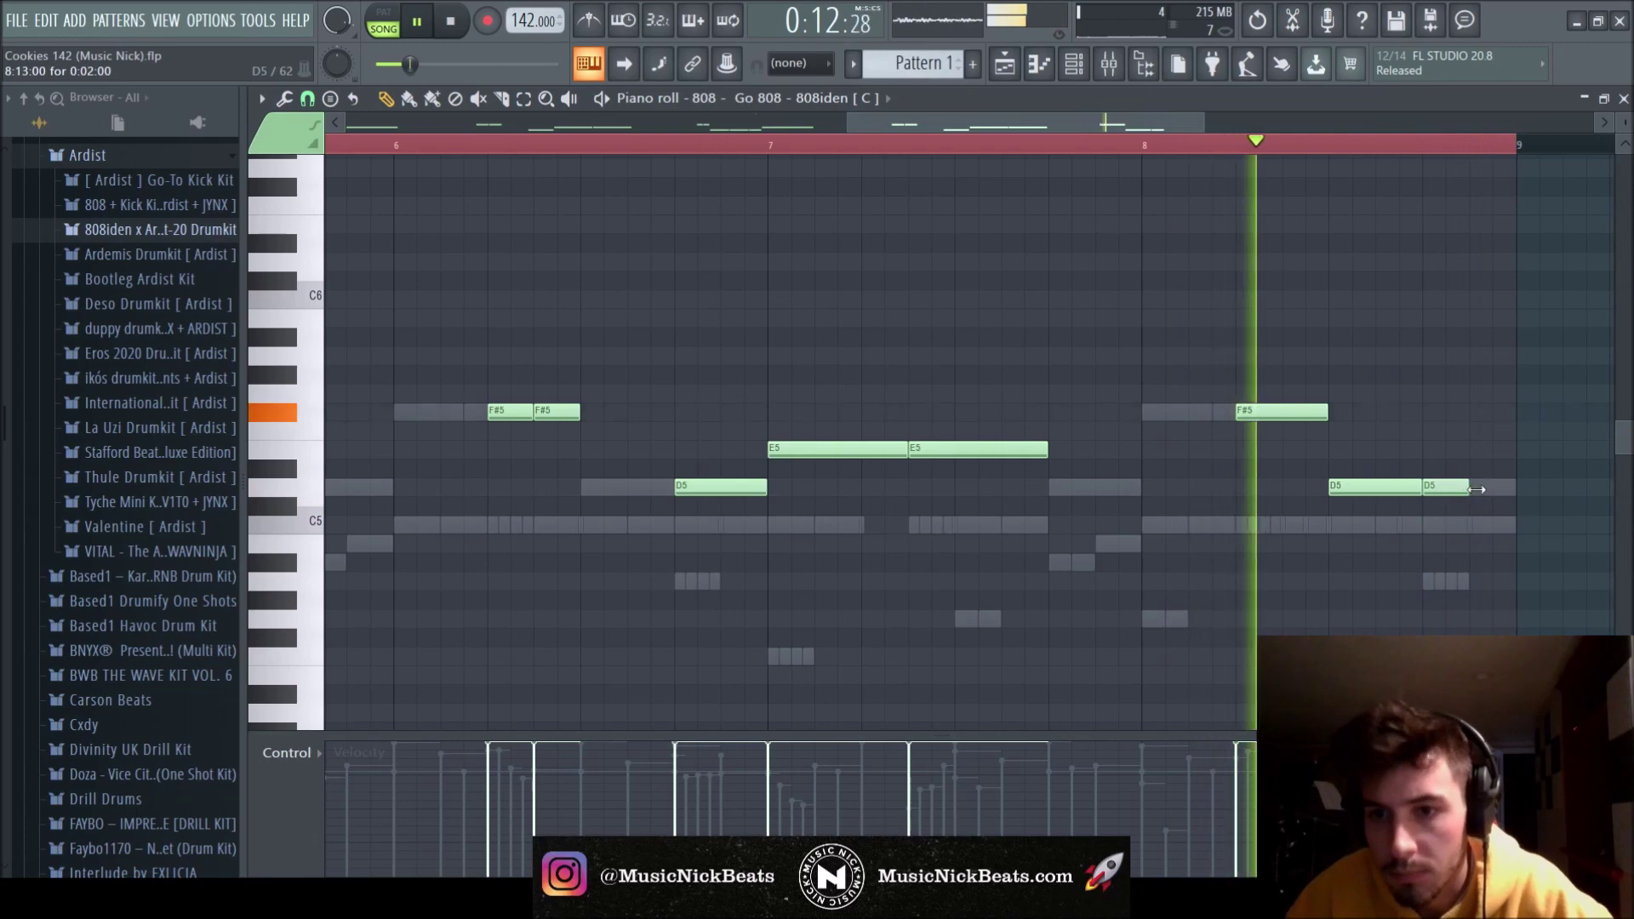
{"action": "scroll", "coordinate": [1501, 418], "scroll_direction": "down", "scroll_amount": 3}
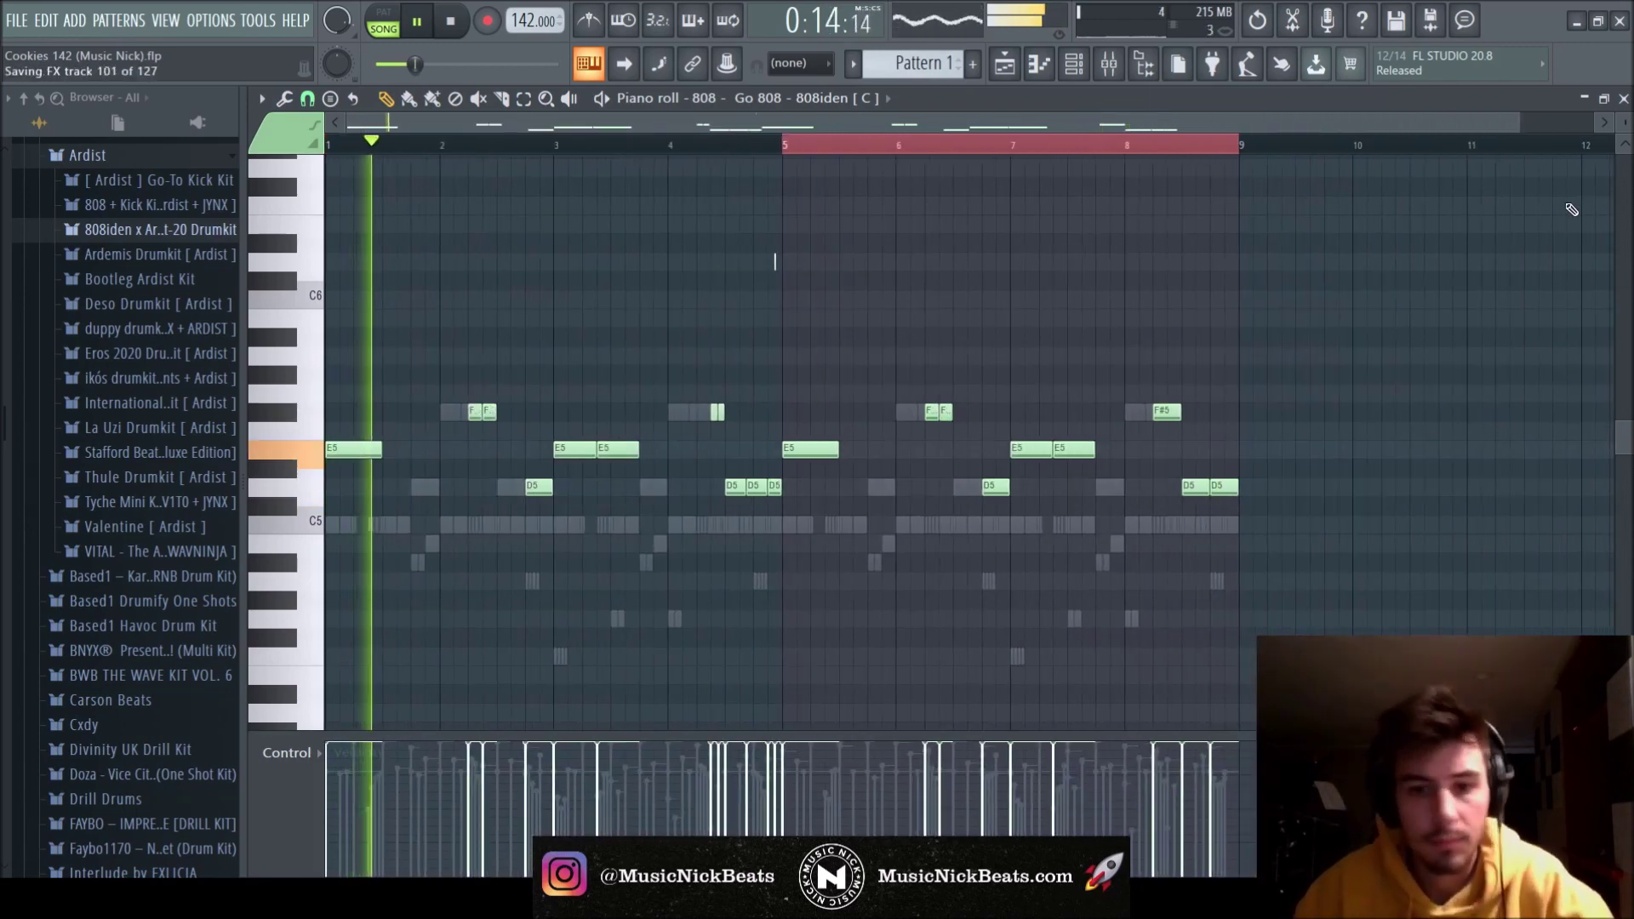
{"action": "left_click", "coordinate": [1623, 99]}
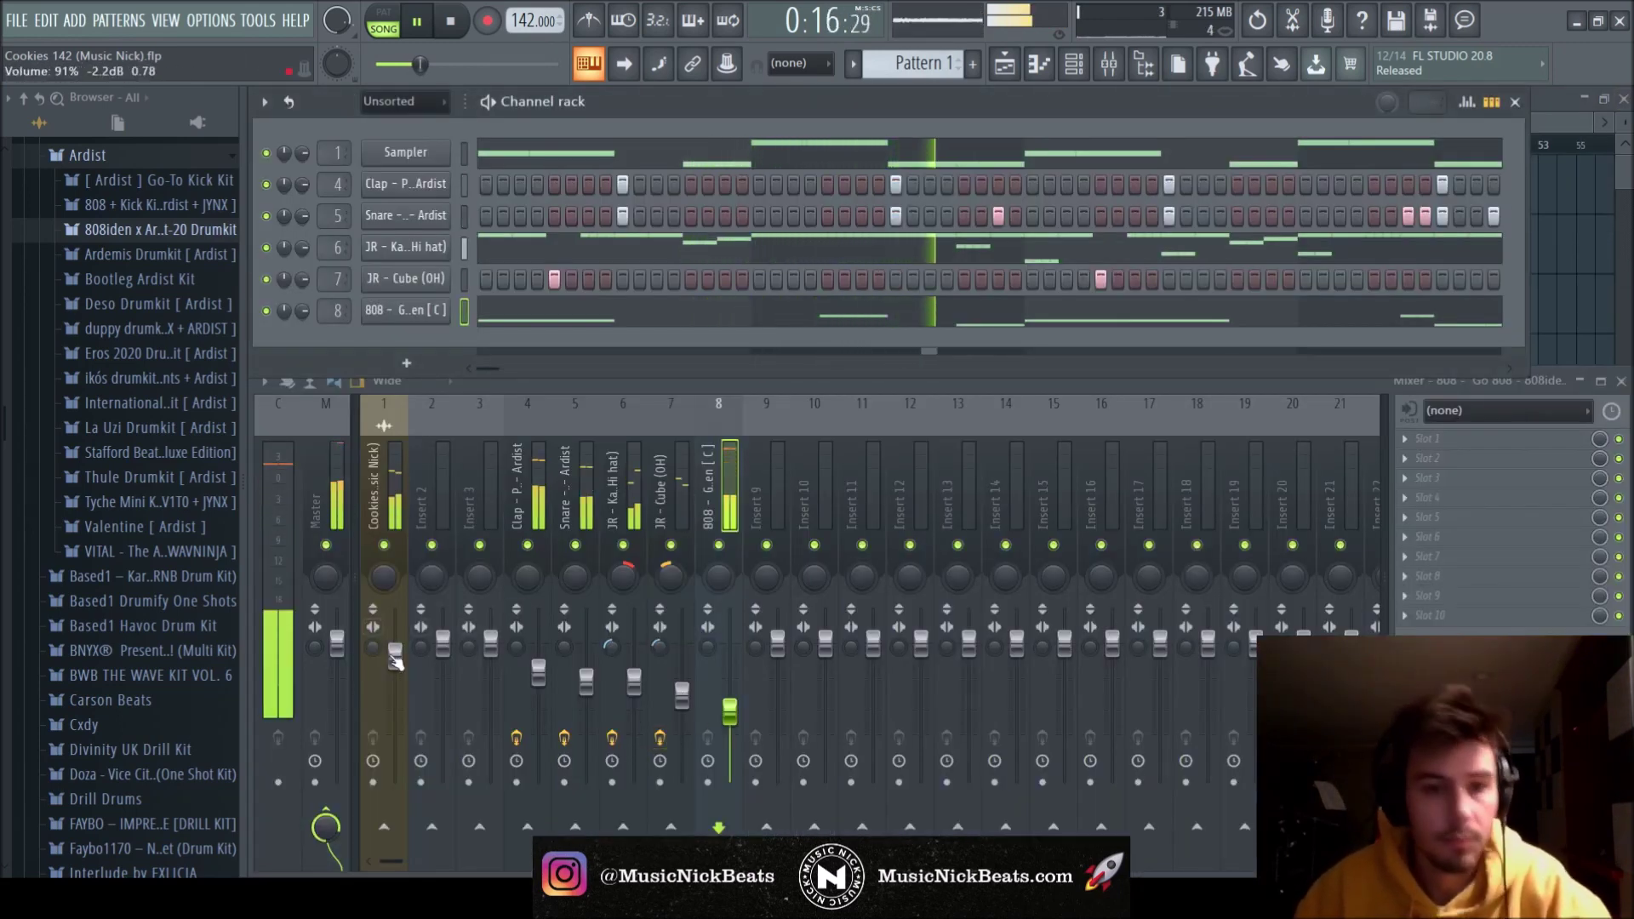
Load the Kick - Drip sample from the LOUD kicks folder of the 808iden drum kit.
{"action": "left_click", "coordinate": [395, 655]}
{"action": "scroll", "coordinate": [102, 585], "scroll_direction": "up", "scroll_amount": 2}
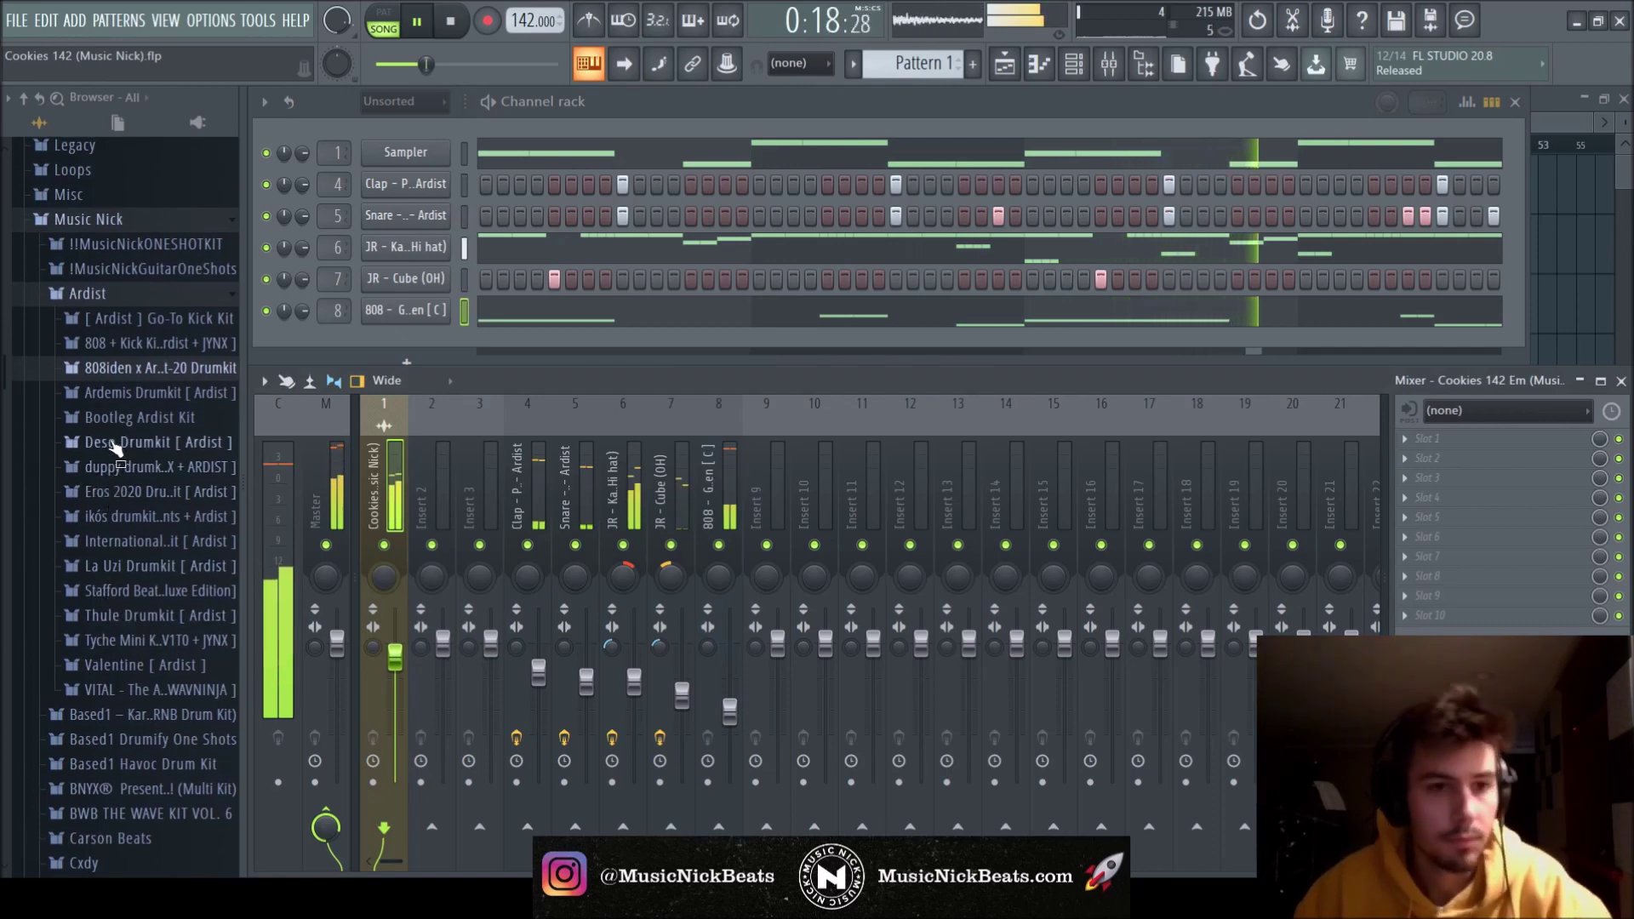
{"action": "left_click", "coordinate": [148, 371]}
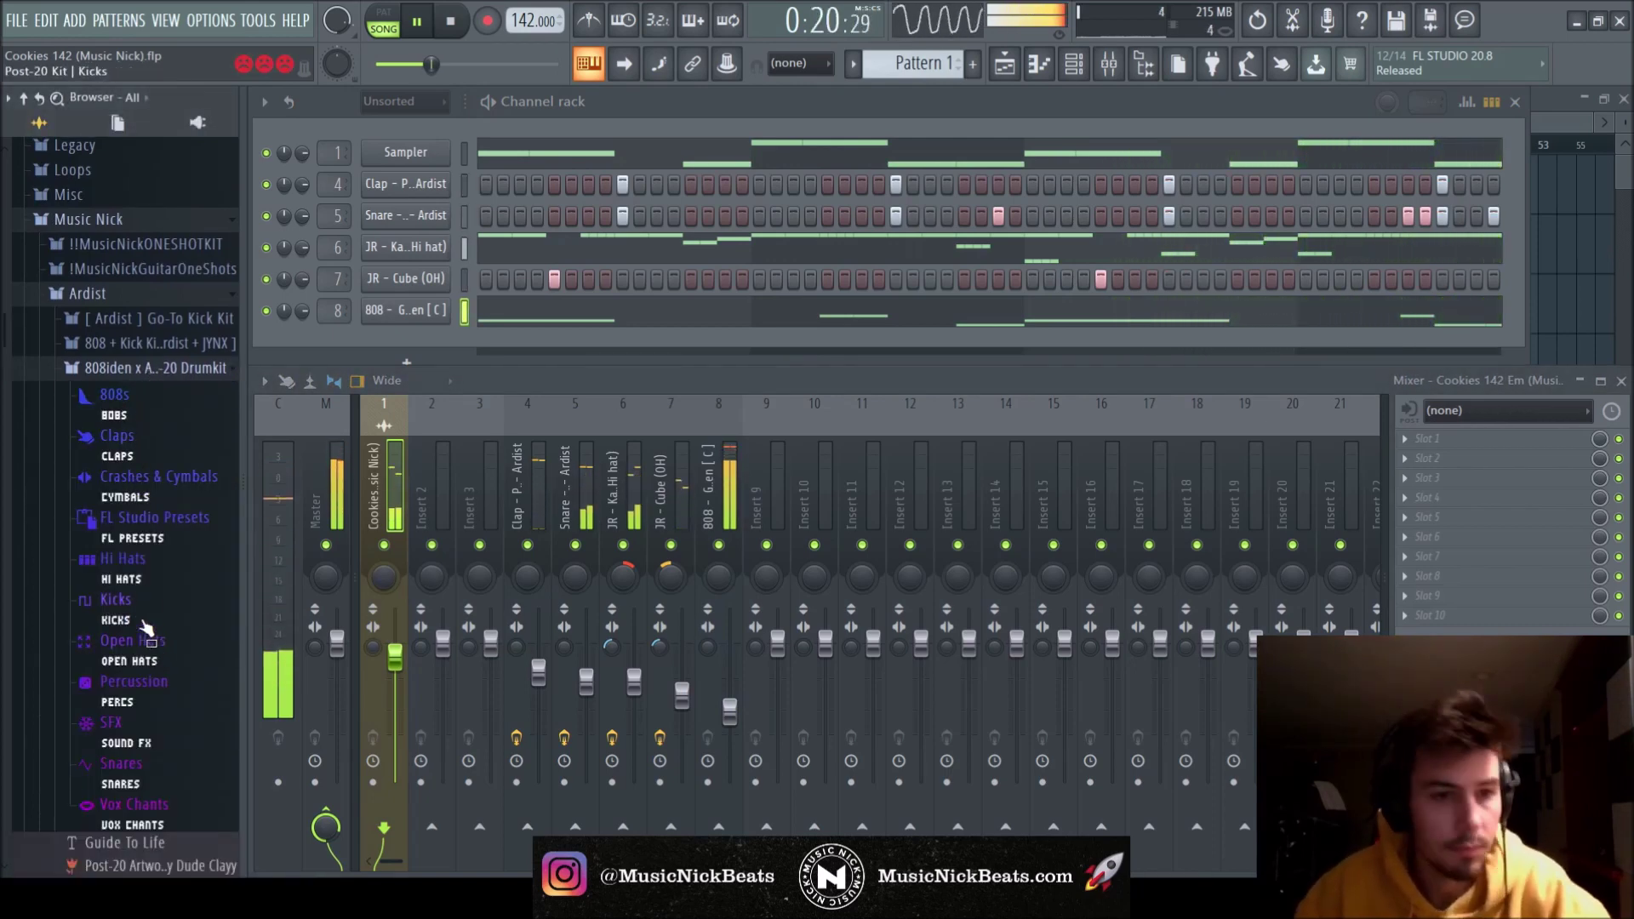
{"action": "left_click", "coordinate": [119, 601]}
{"action": "scroll", "coordinate": [134, 398], "scroll_direction": "down", "scroll_amount": 4}
{"action": "left_click", "coordinate": [148, 370]}
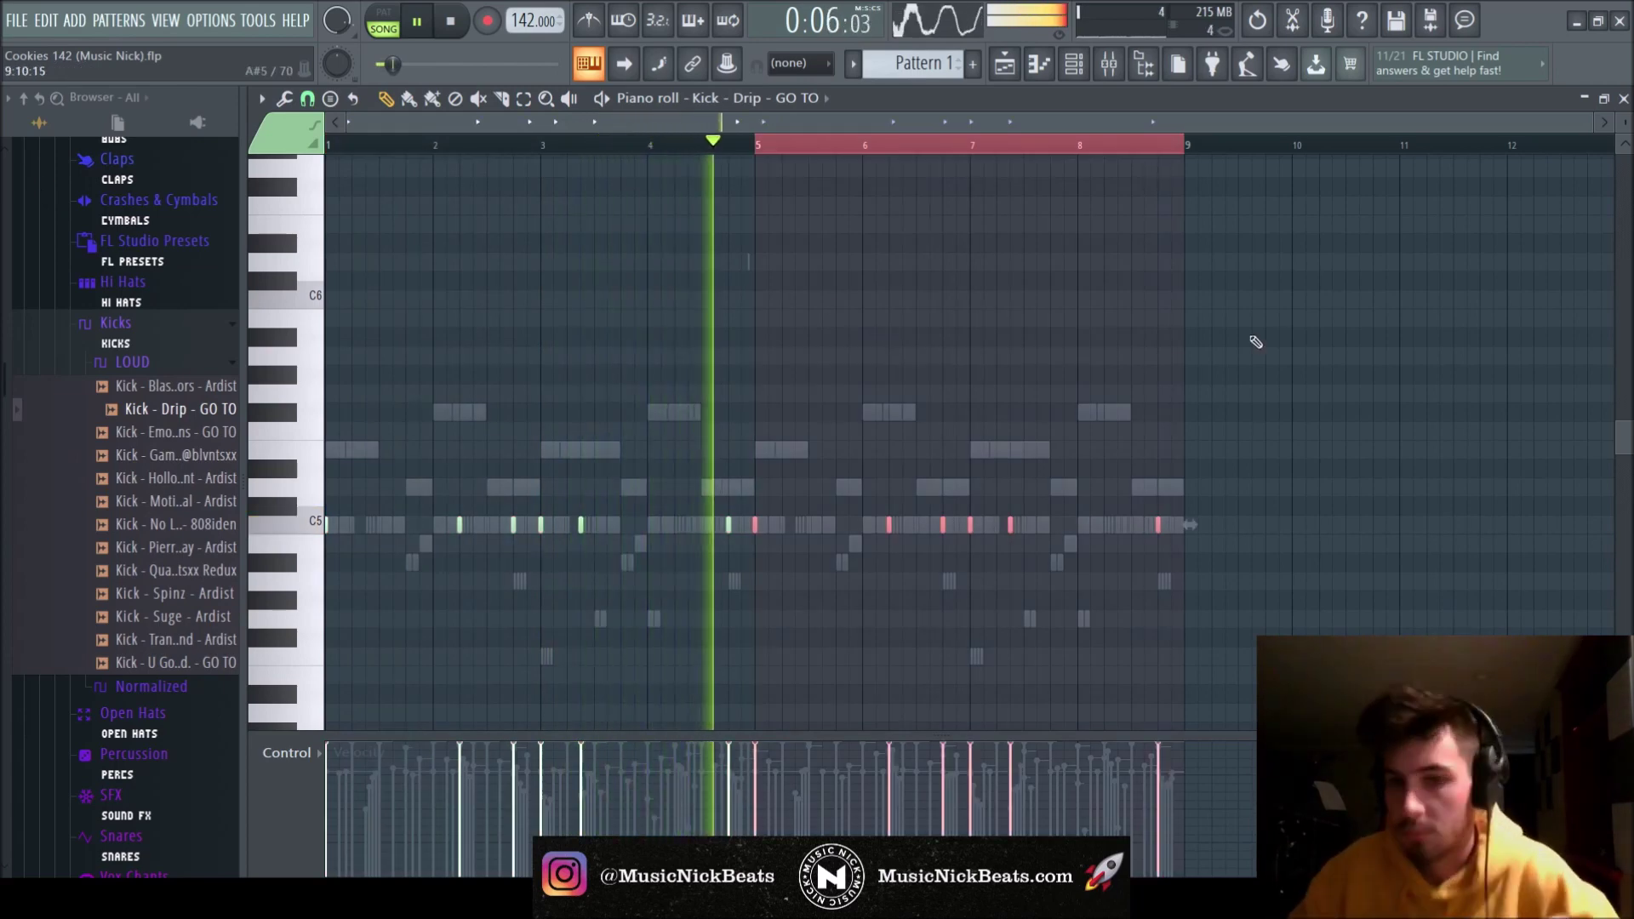
Add a C5 kick hit on the second beat of bar 8 and lower the level of the kick's mixer insert 9.
{"action": "left_click", "coordinate": [1109, 525]}
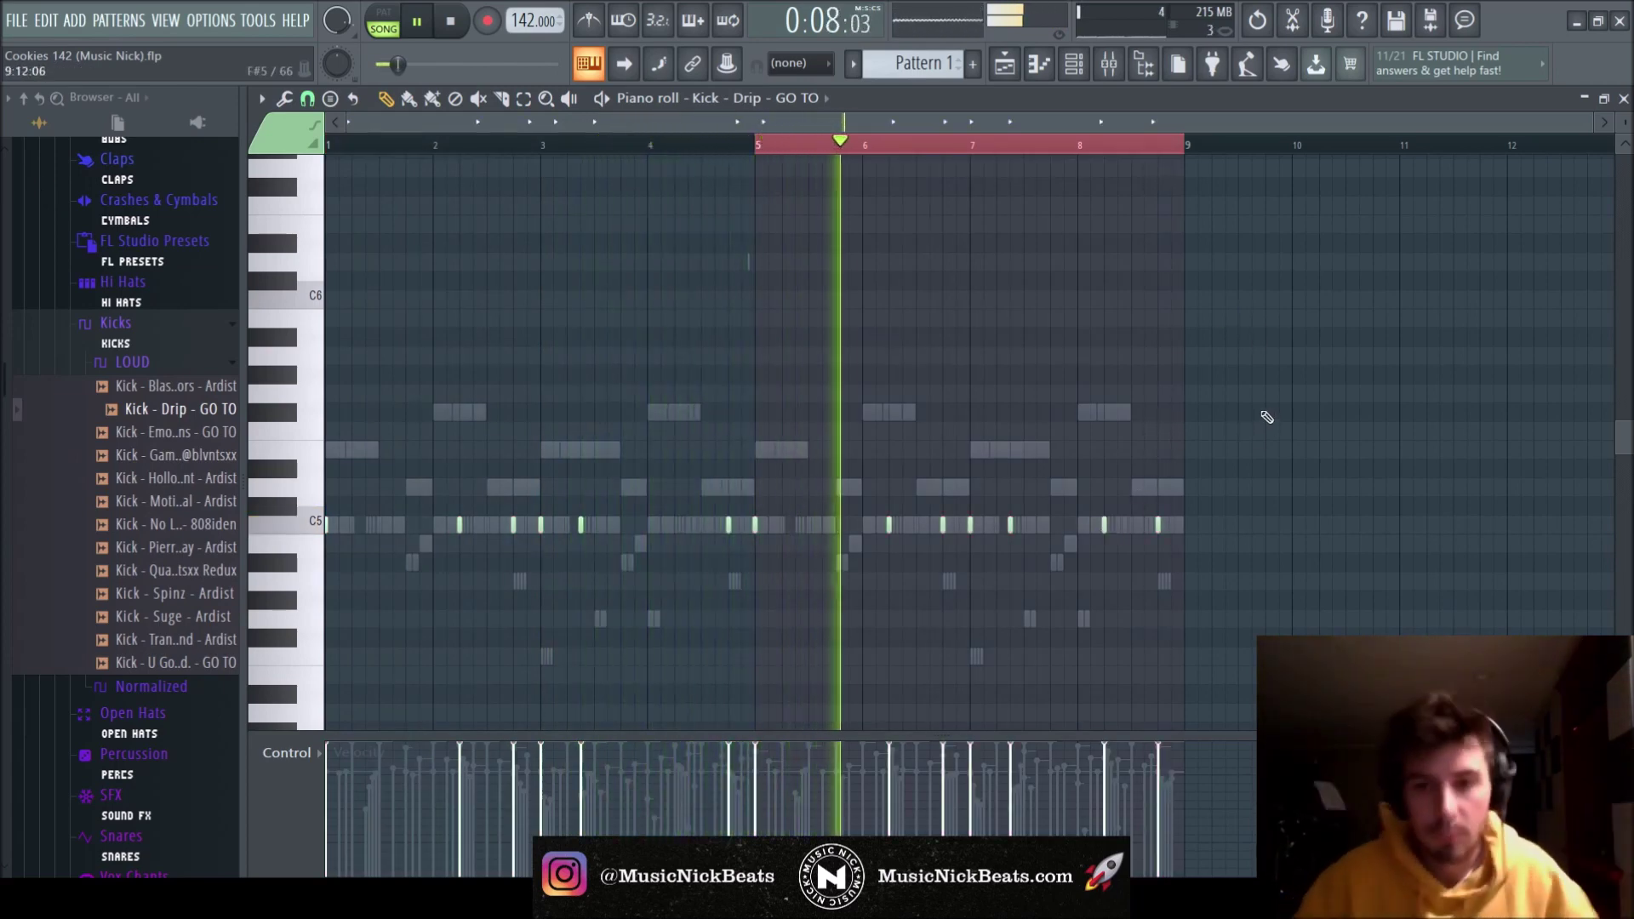
{"action": "left_click", "coordinate": [1624, 99]}
{"action": "left_click_drag", "start_coordinate": [776, 644], "coordinate": [776, 671]}
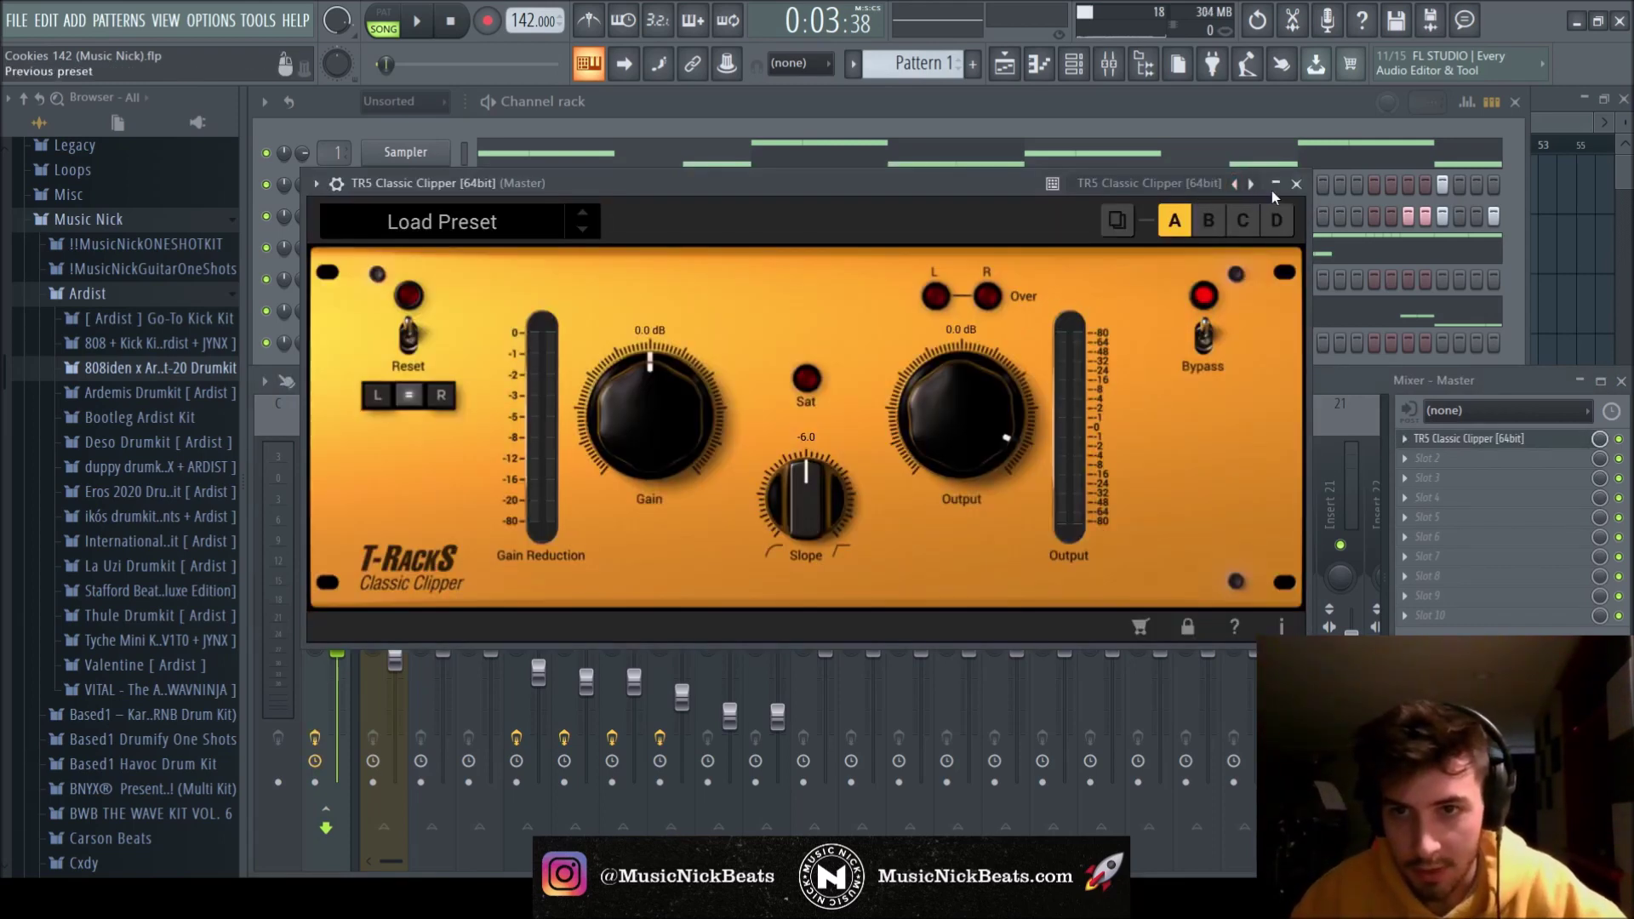
Play the beat and rebalance the mixer by lowering the snare on insert 5 and the clap on insert 4.
{"action": "key", "text": "space"}
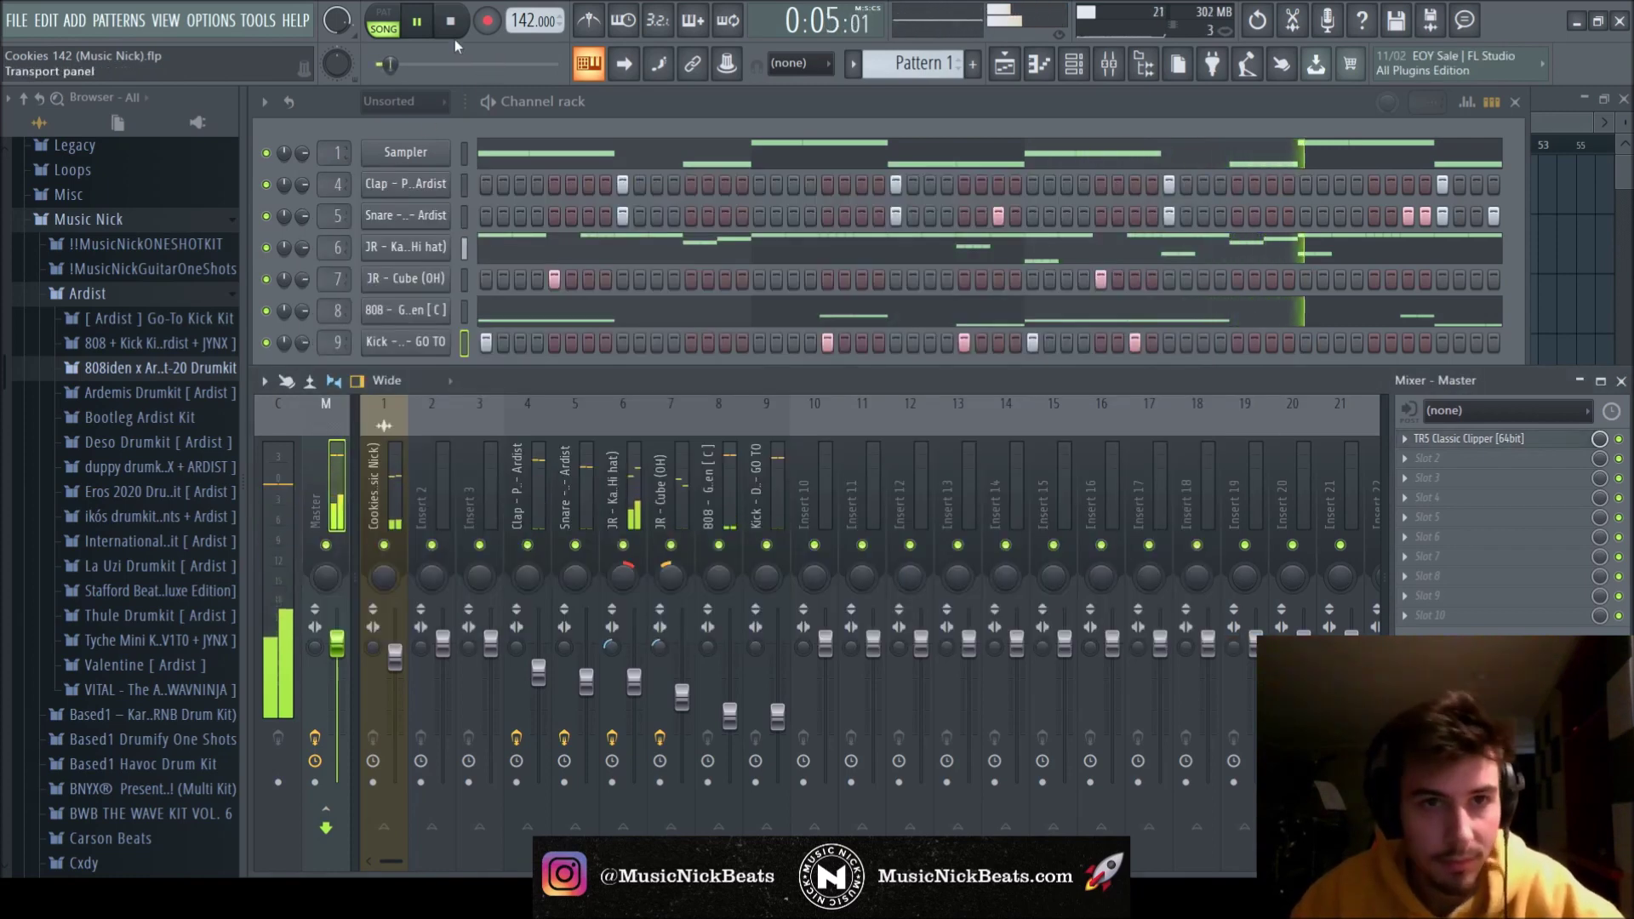
{"action": "left_click", "coordinate": [729, 715]}
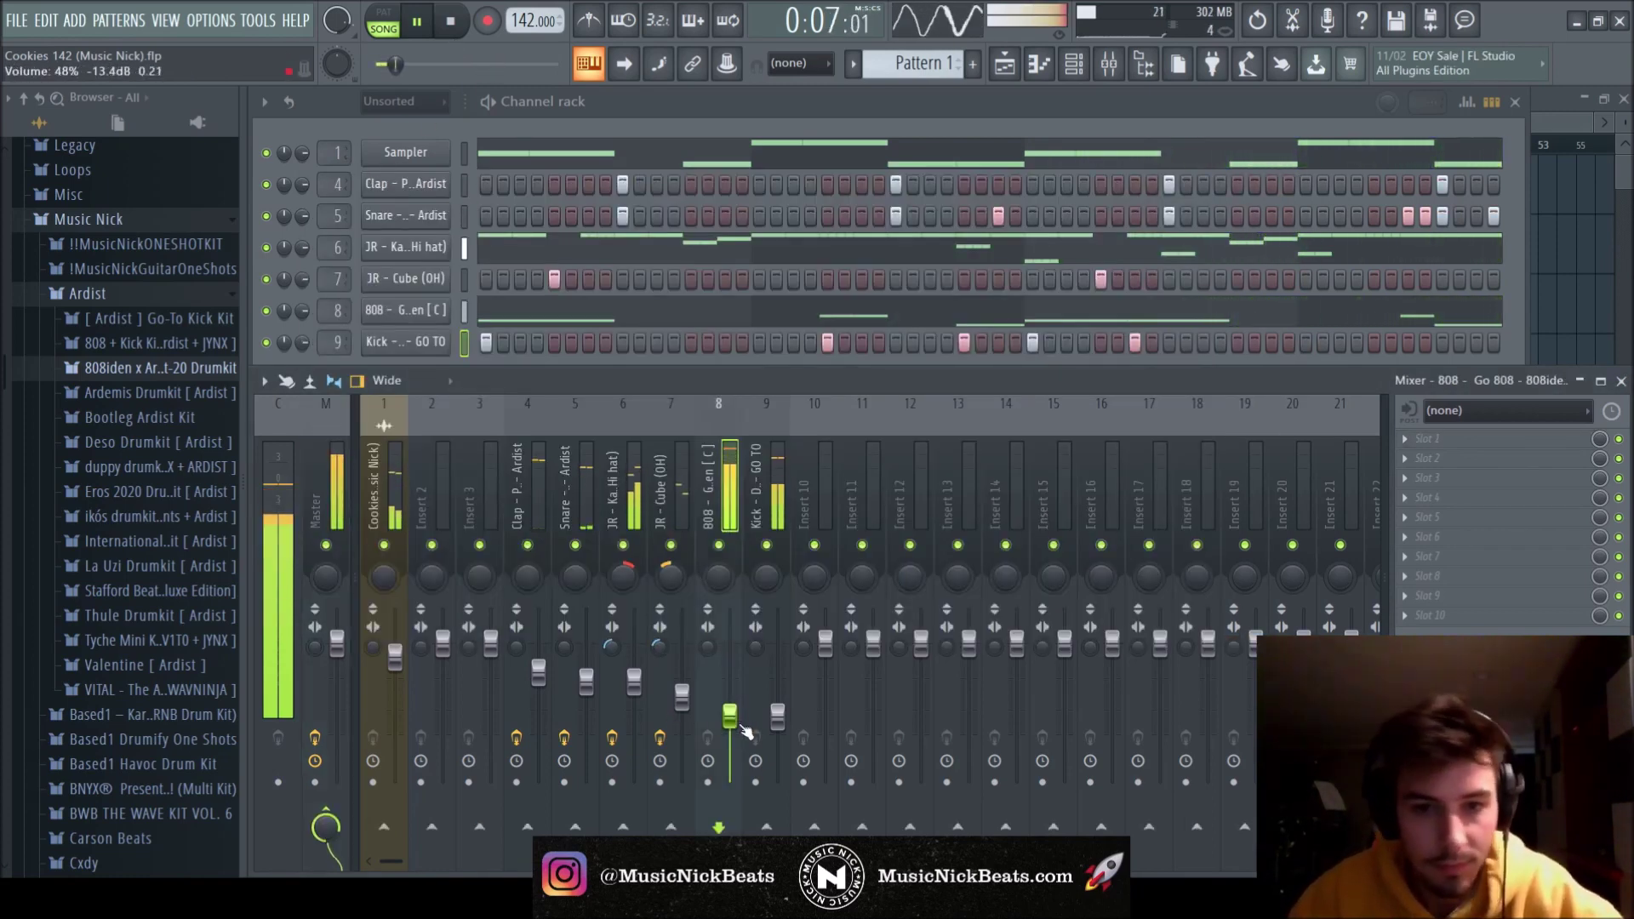
{"action": "left_click", "coordinate": [777, 719]}
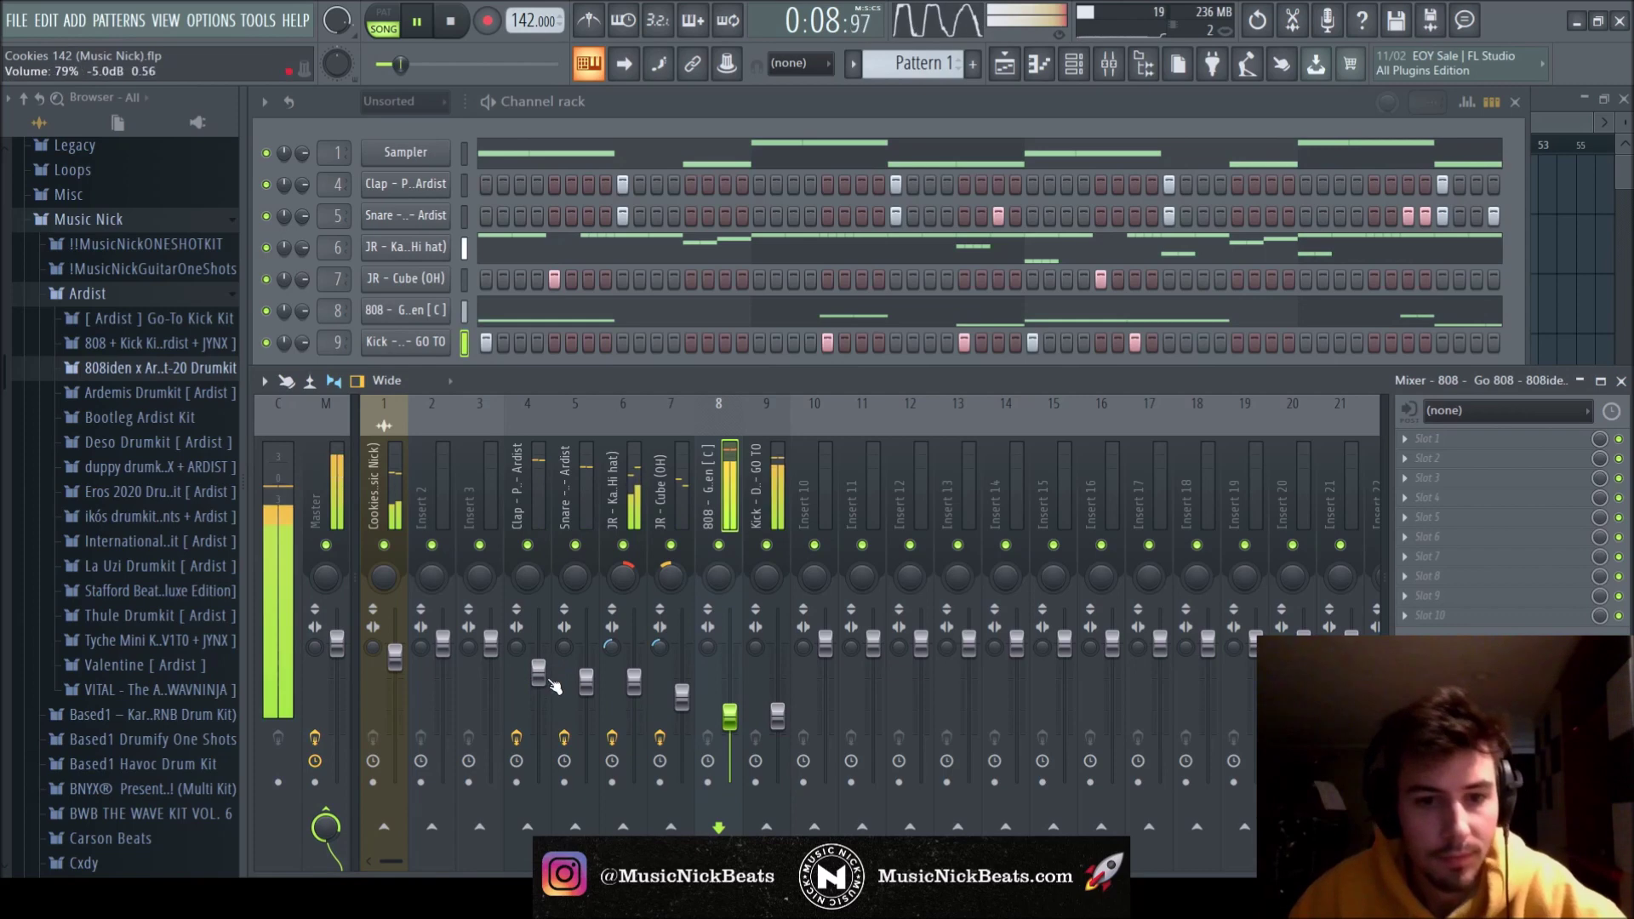
{"action": "left_click_drag", "start_coordinate": [593, 687], "coordinate": [593, 706]}
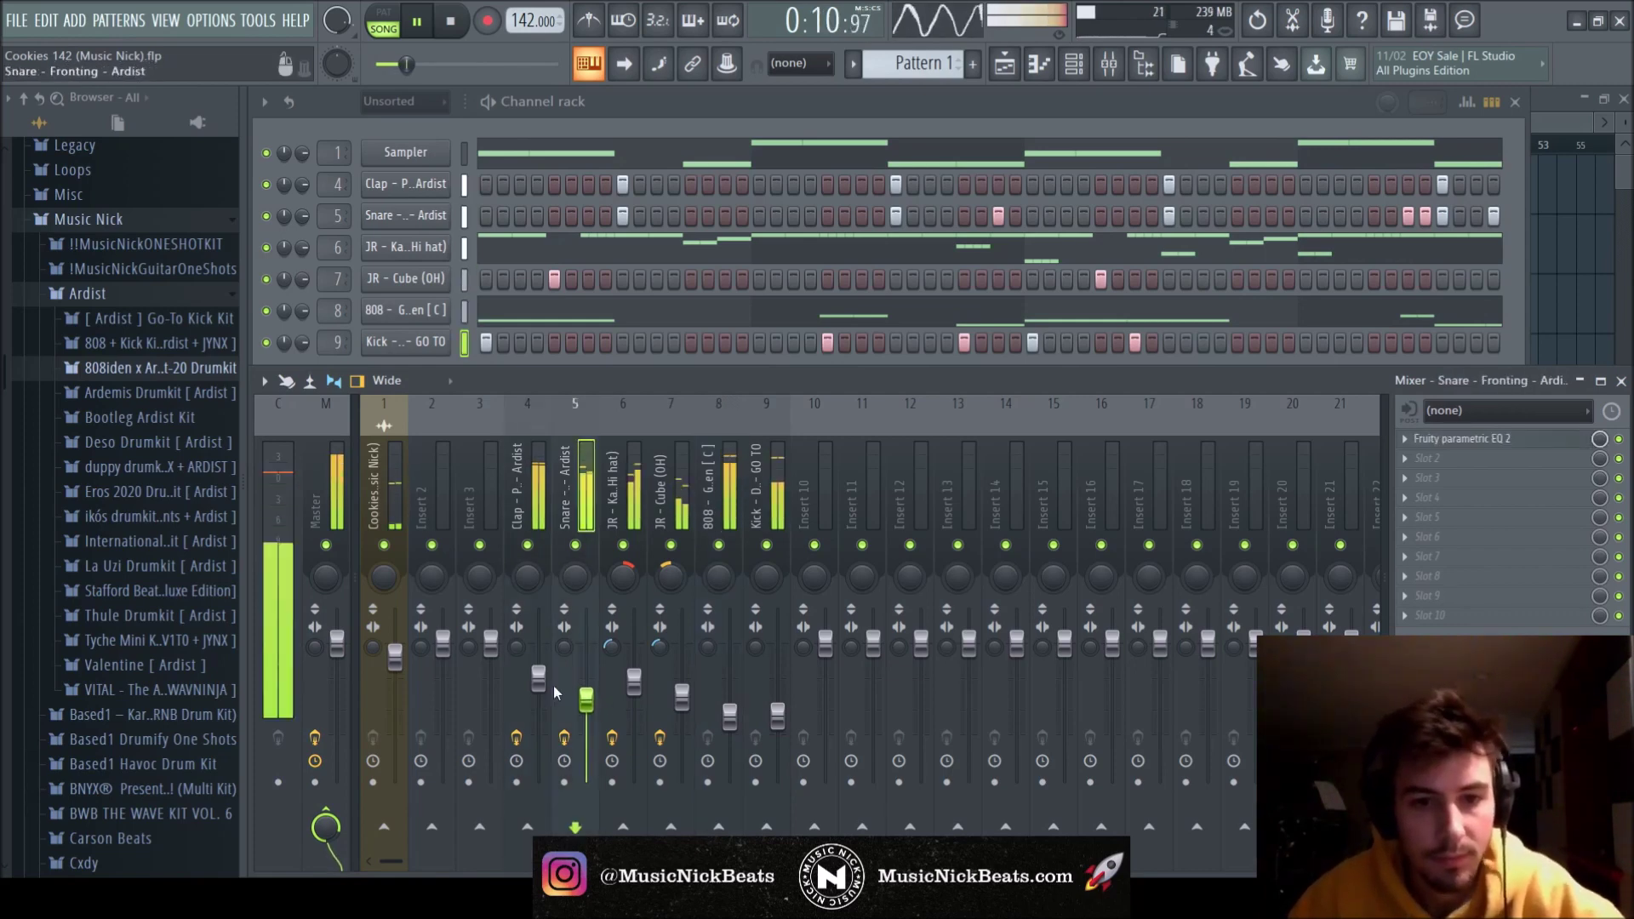
{"action": "left_click", "coordinate": [538, 679]}
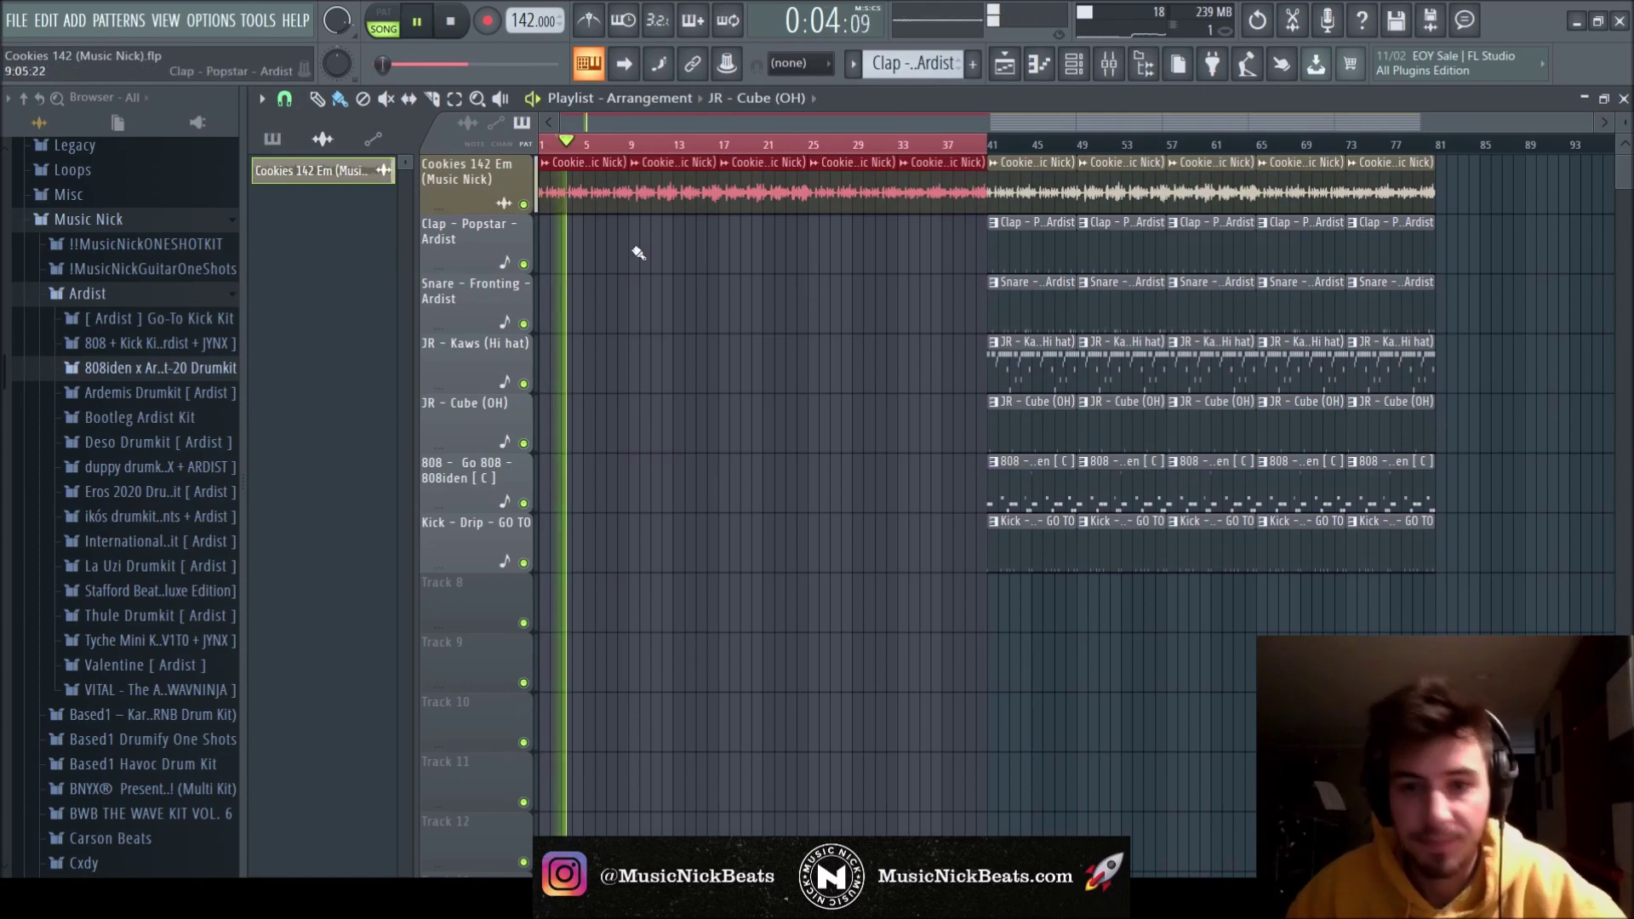
Copy the drum and 808 clips except the kick to bar 9 in the playlist and delete the copied snare and open hat clips.
{"action": "left_click_drag", "start_coordinate": [1031, 494], "coordinate": [666, 268]}
{"action": "scroll", "coordinate": [612, 328], "scroll_direction": "up", "scroll_amount": 4}
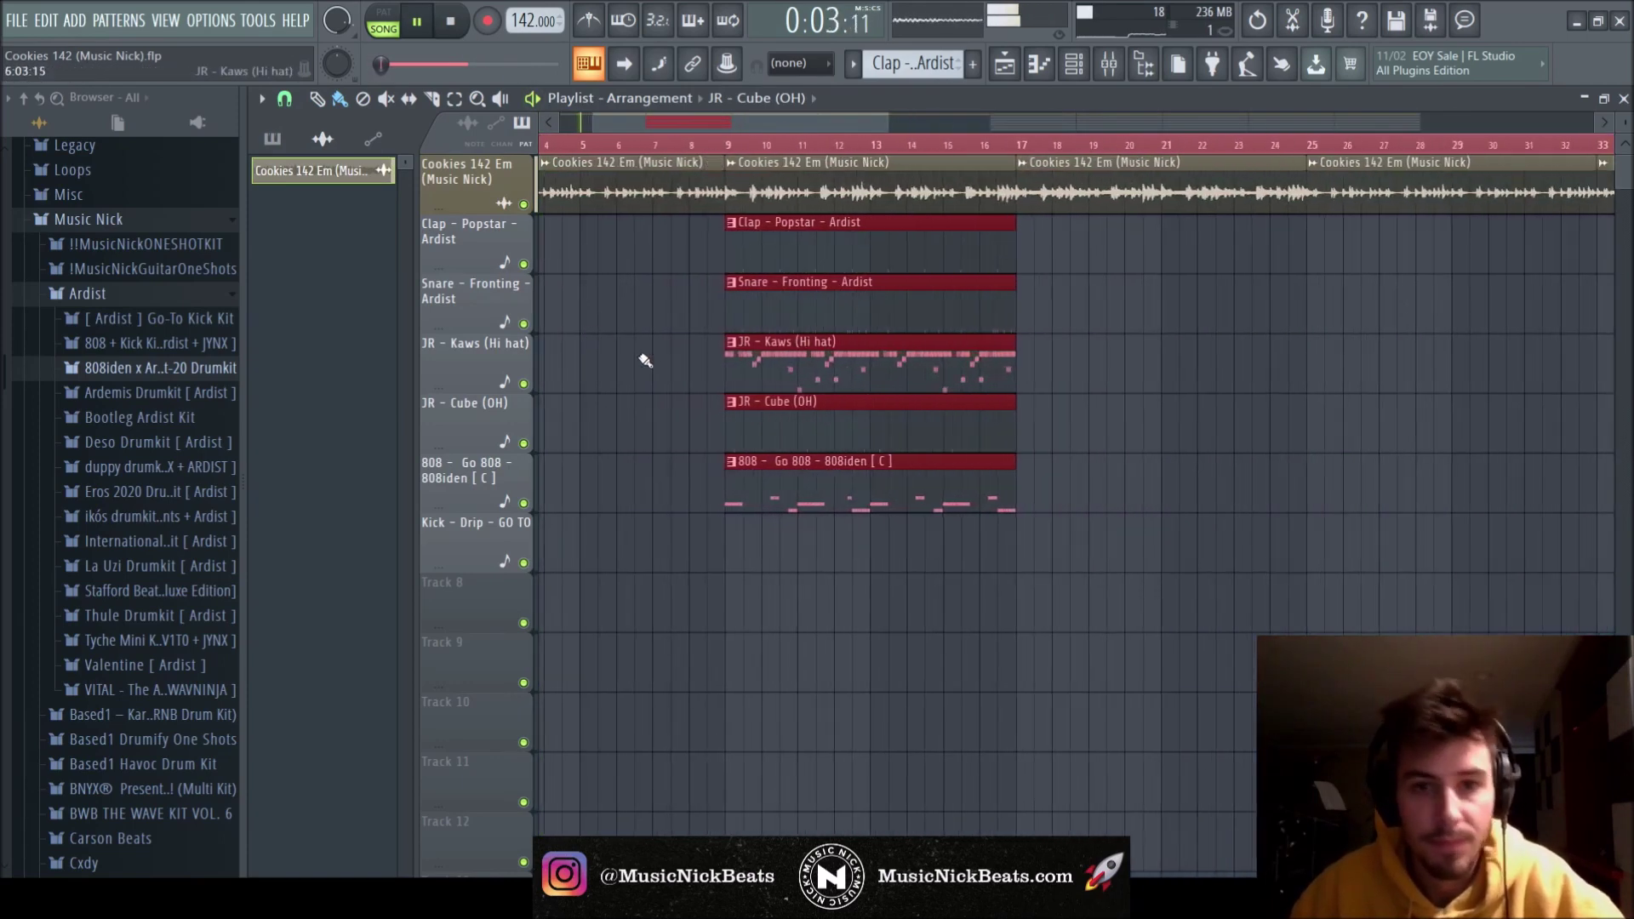
{"action": "right_click", "coordinate": [817, 319]}
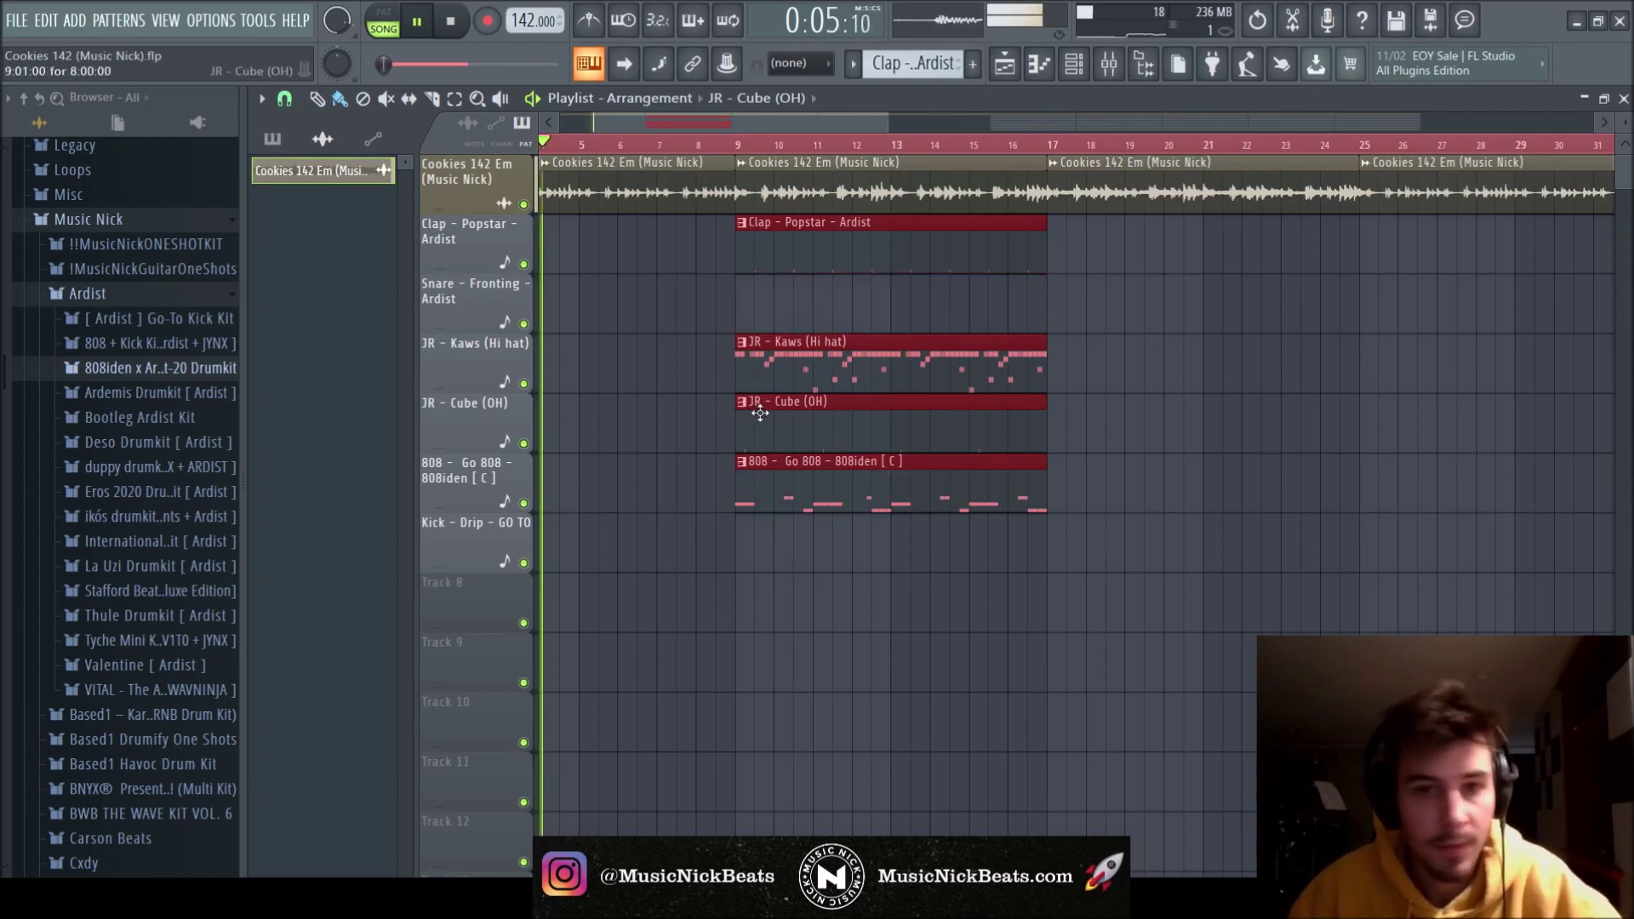
{"action": "right_click", "coordinate": [793, 415]}
{"action": "scroll", "coordinate": [795, 413], "scroll_direction": "down", "scroll_amount": 4}
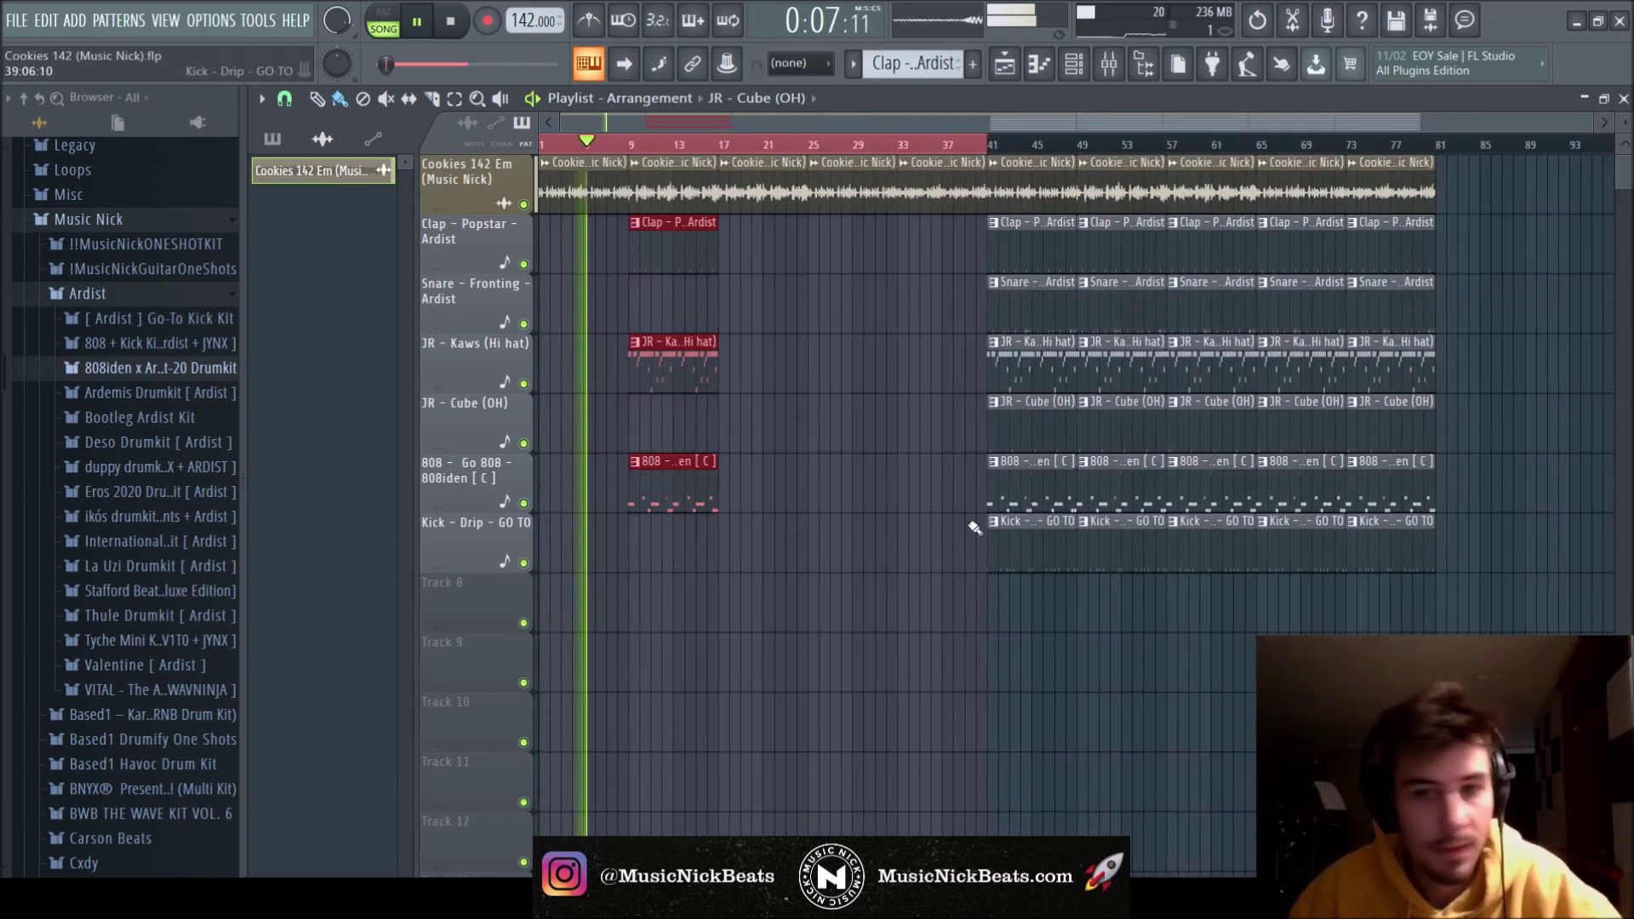
Copy all six drum and 808 clips to bar 17 and shorten the copies by one bar so they end at bar 24.
{"action": "left_click_drag", "start_coordinate": [1044, 569], "coordinate": [1046, 425]}
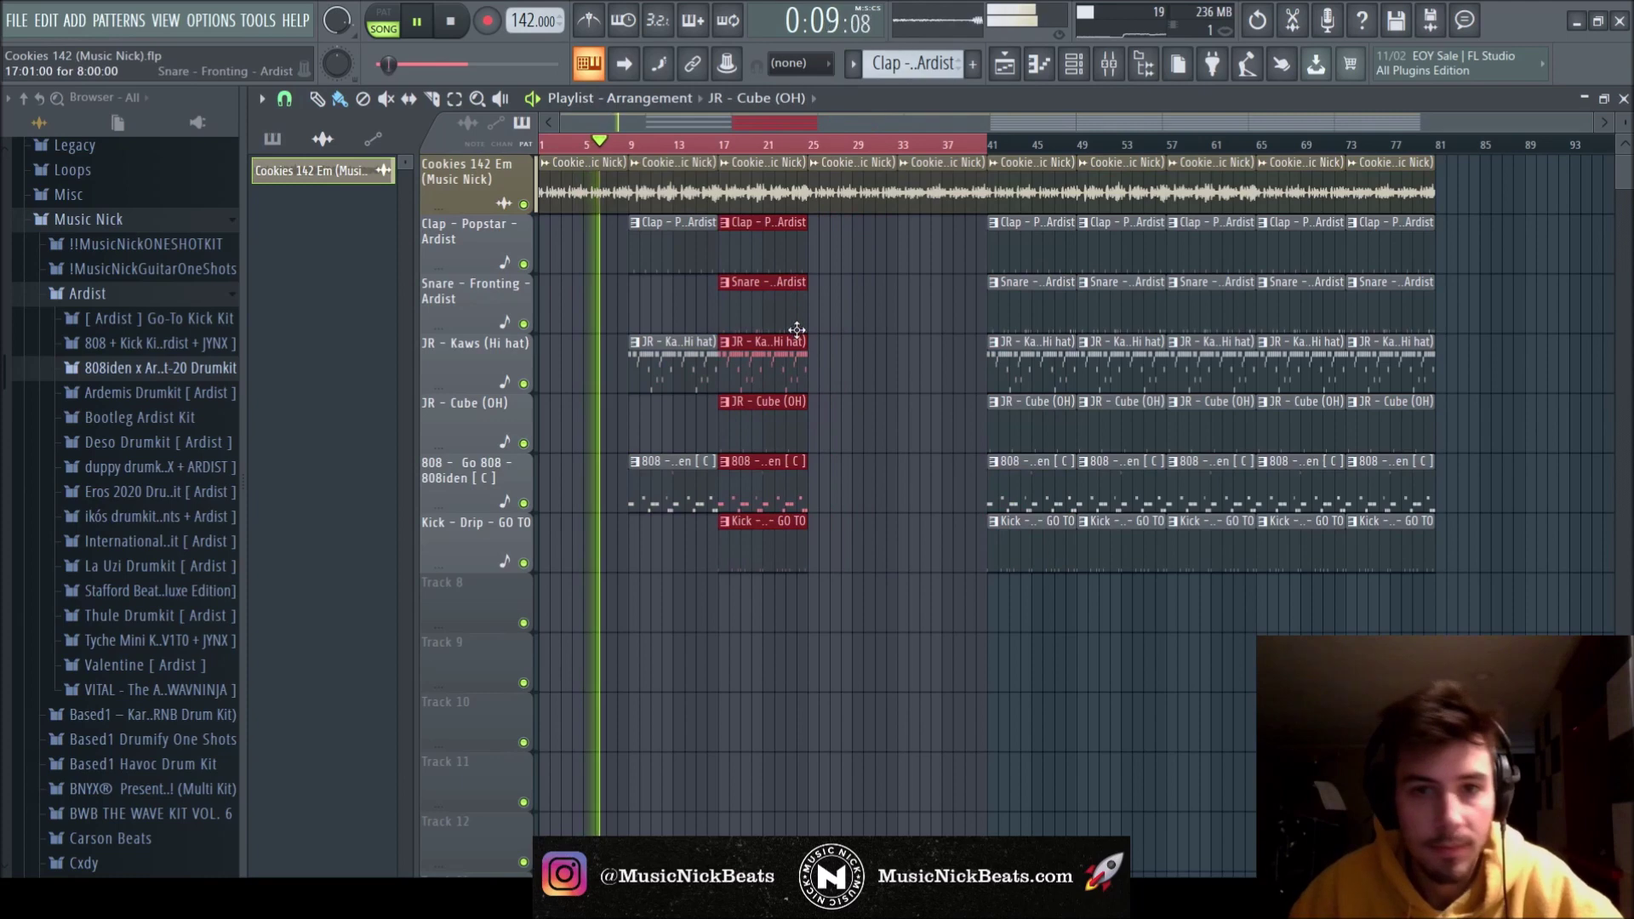
{"action": "scroll", "coordinate": [784, 273], "scroll_direction": "up", "scroll_amount": 3}
{"action": "left_click_drag", "start_coordinate": [835, 281], "coordinate": [791, 271]}
{"action": "scroll", "coordinate": [886, 327], "scroll_direction": "down", "scroll_amount": 3}
Copy the full eight-bar set of drum and 808 clips to bar 25 and again to bar 33.
{"action": "left_click_drag", "start_coordinate": [1025, 543], "coordinate": [869, 279]}
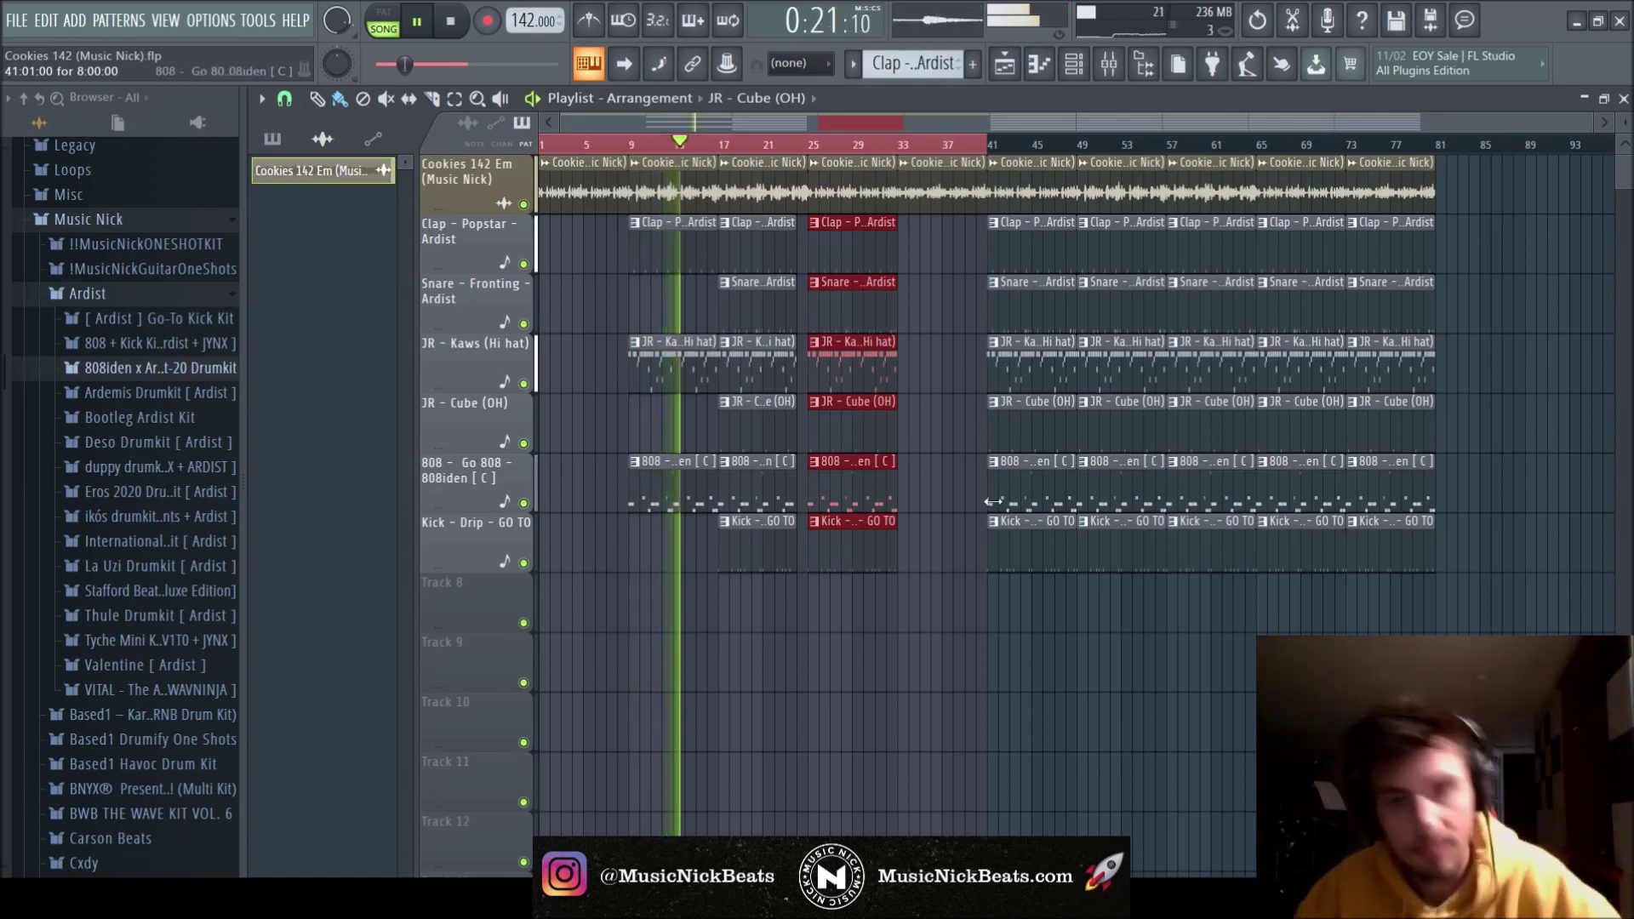
{"action": "scroll", "coordinate": [948, 474], "scroll_direction": "up", "scroll_amount": 3}
{"action": "scroll", "coordinate": [946, 484], "scroll_direction": "down", "scroll_amount": 1}
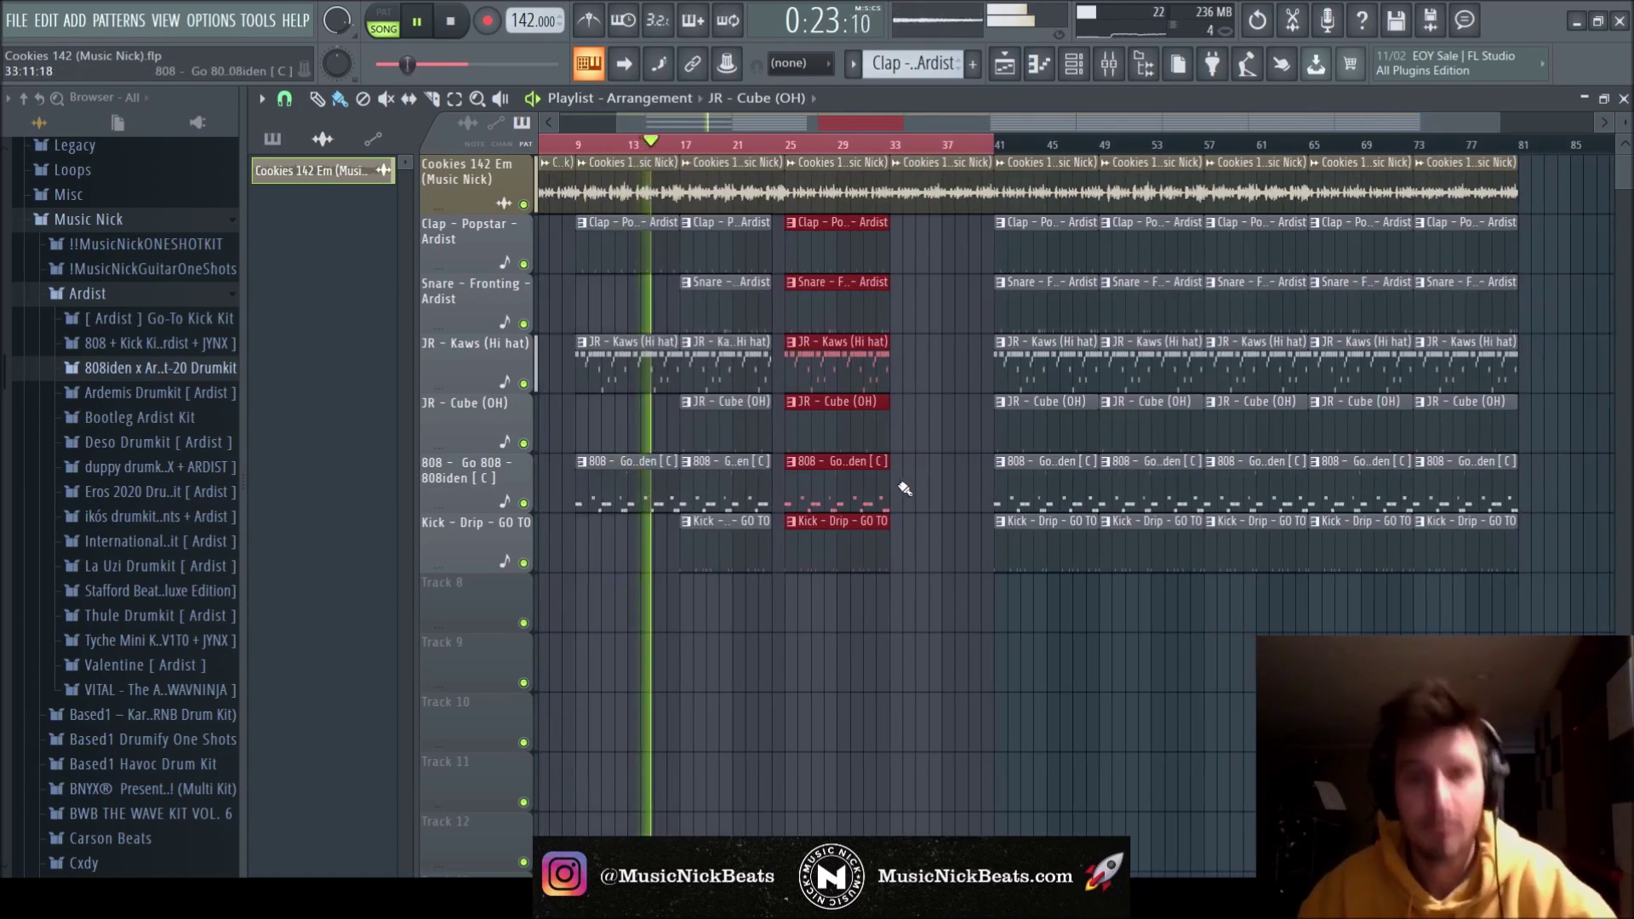
{"action": "scroll", "coordinate": [906, 489], "scroll_direction": "up", "scroll_amount": 3}
{"action": "mouse_move", "coordinate": [1138, 568]}
{"action": "left_mouse_down"}
{"action": "mouse_move", "coordinate": [1129, 254]}
{"action": "mouse_move", "coordinate": [967, 277]}
{"action": "mouse_move", "coordinate": [960, 298]}
{"action": "left_mouse_up"}
Trim the clips starting at bar 33, ending the 808 and kick at about bar 38 and the other drums at bar 39.
{"action": "scroll", "coordinate": [973, 374], "scroll_direction": "up", "scroll_amount": 3}
{"action": "mouse_move", "coordinate": [1069, 566]}
{"action": "left_mouse_down"}
{"action": "mouse_move", "coordinate": [1064, 508]}
{"action": "mouse_move", "coordinate": [991, 502]}
{"action": "left_mouse_up"}
{"action": "left_click_drag", "start_coordinate": [1069, 457], "coordinate": [1030, 287]}
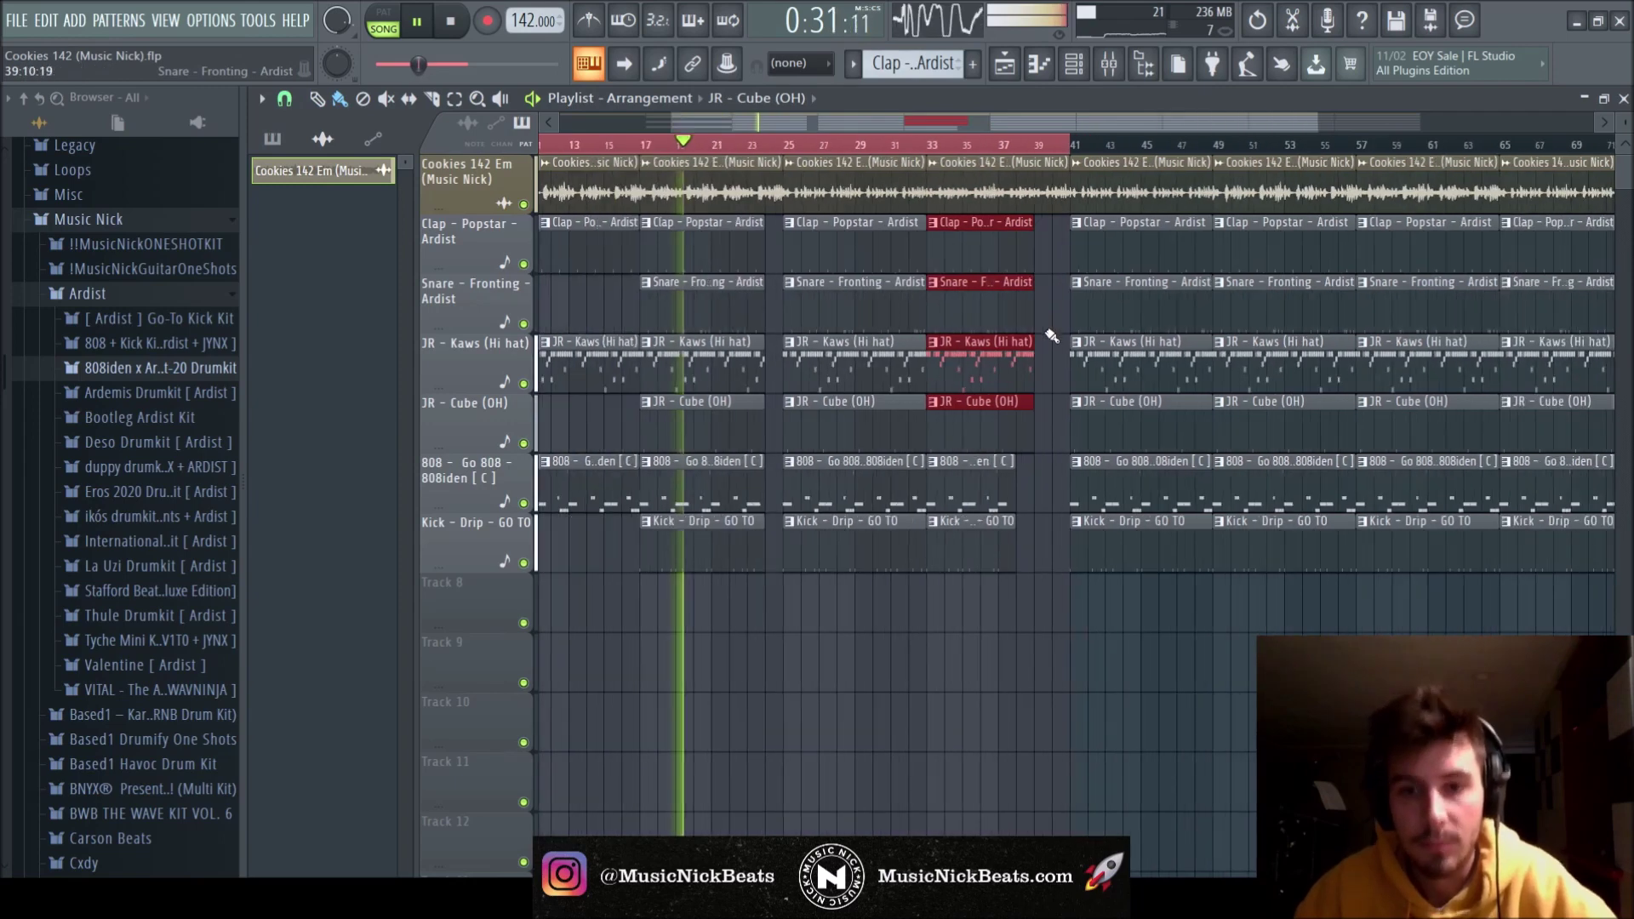
Delete all melody, drum and 808 clips from bar 41 onwards.
{"action": "scroll", "coordinate": [1058, 339], "scroll_direction": "down", "scroll_amount": 3}
{"action": "left_click_drag", "start_coordinate": [1502, 613], "coordinate": [1055, 170]}
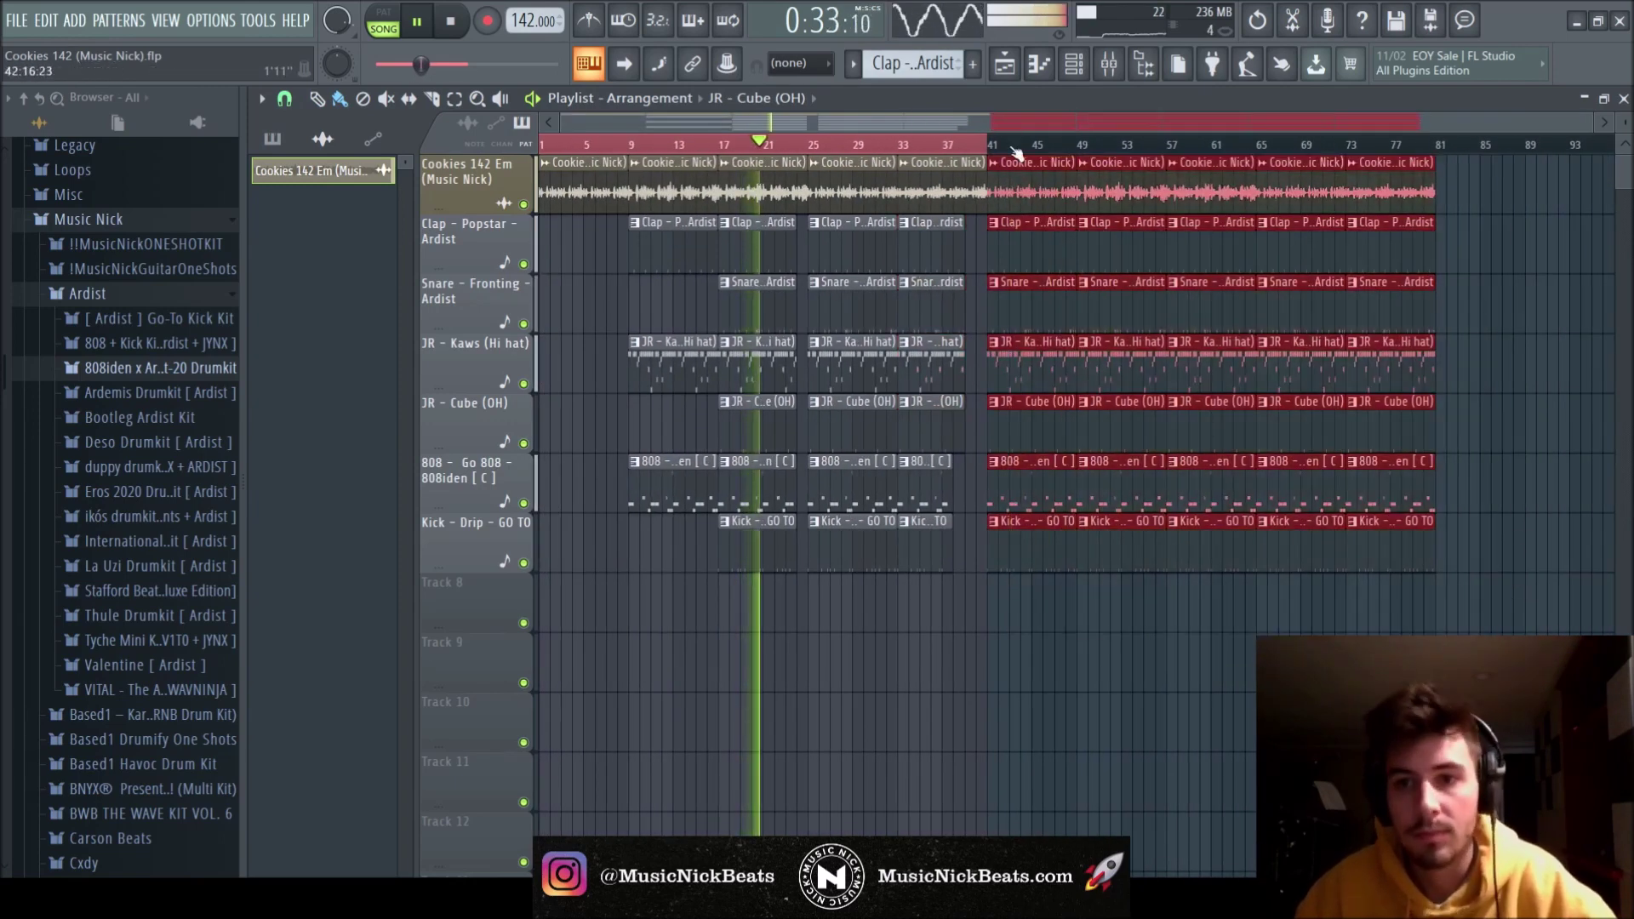
{"action": "key", "text": "Delete"}
Slightly lower the mixer levels of the snare, hi-hat, open hat and clap during playback.
{"action": "key", "text": "F6"}
{"action": "key", "text": "F9"}
{"action": "left_click_drag", "start_coordinate": [586, 698], "coordinate": [586, 707]}
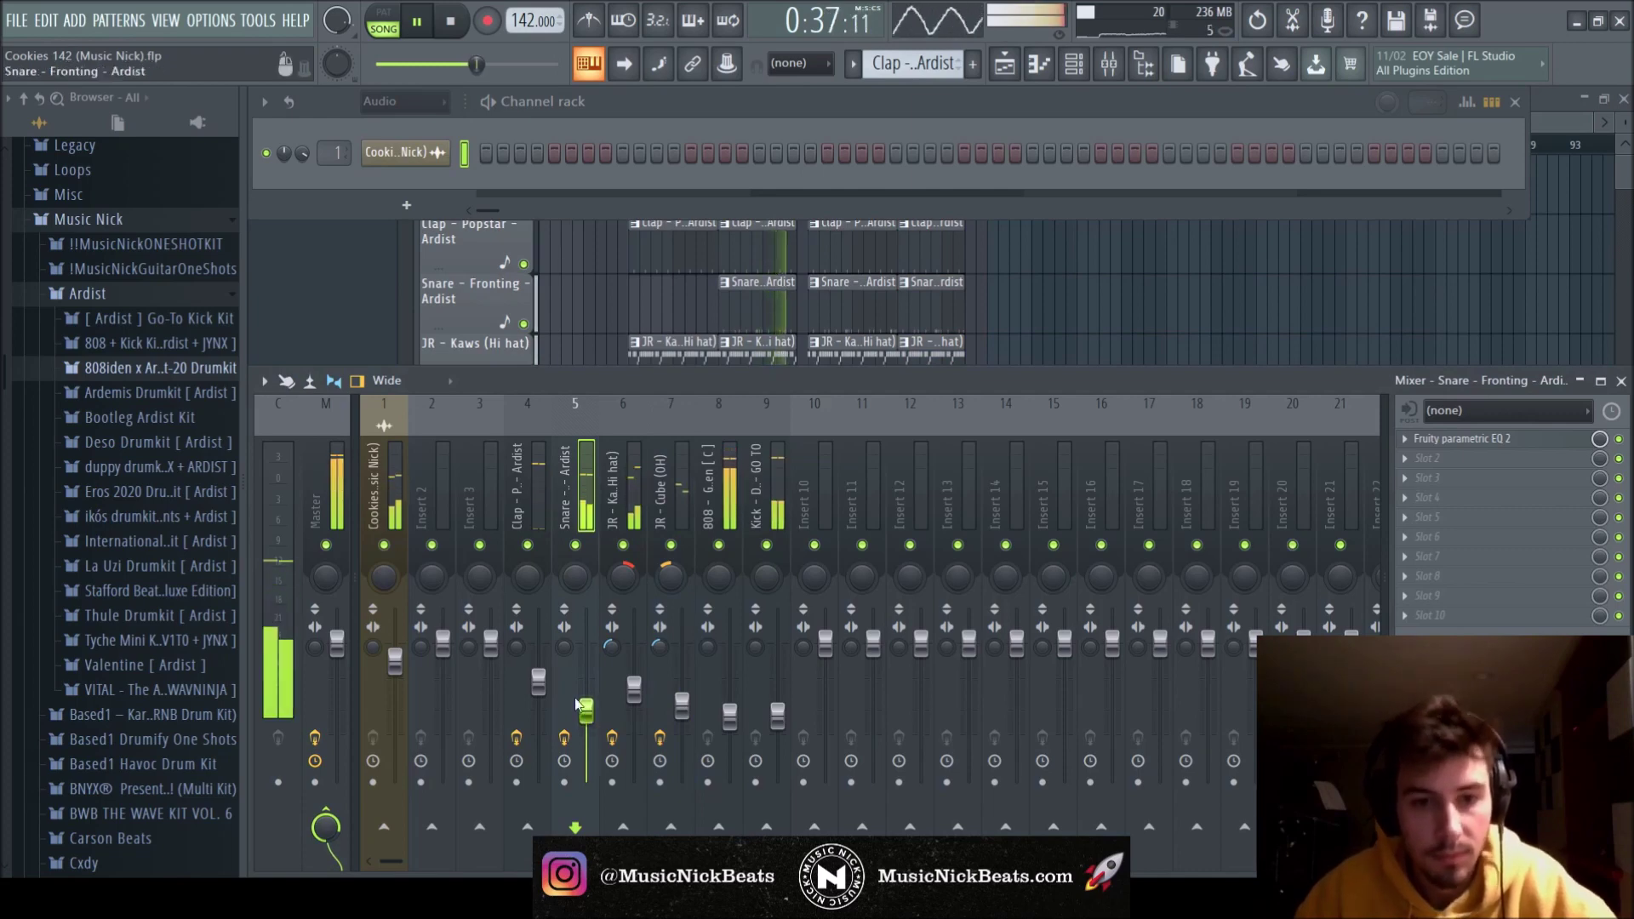
{"action": "left_click", "coordinate": [538, 680]}
{"action": "key", "text": "F9"}
{"action": "key", "text": "F6"}
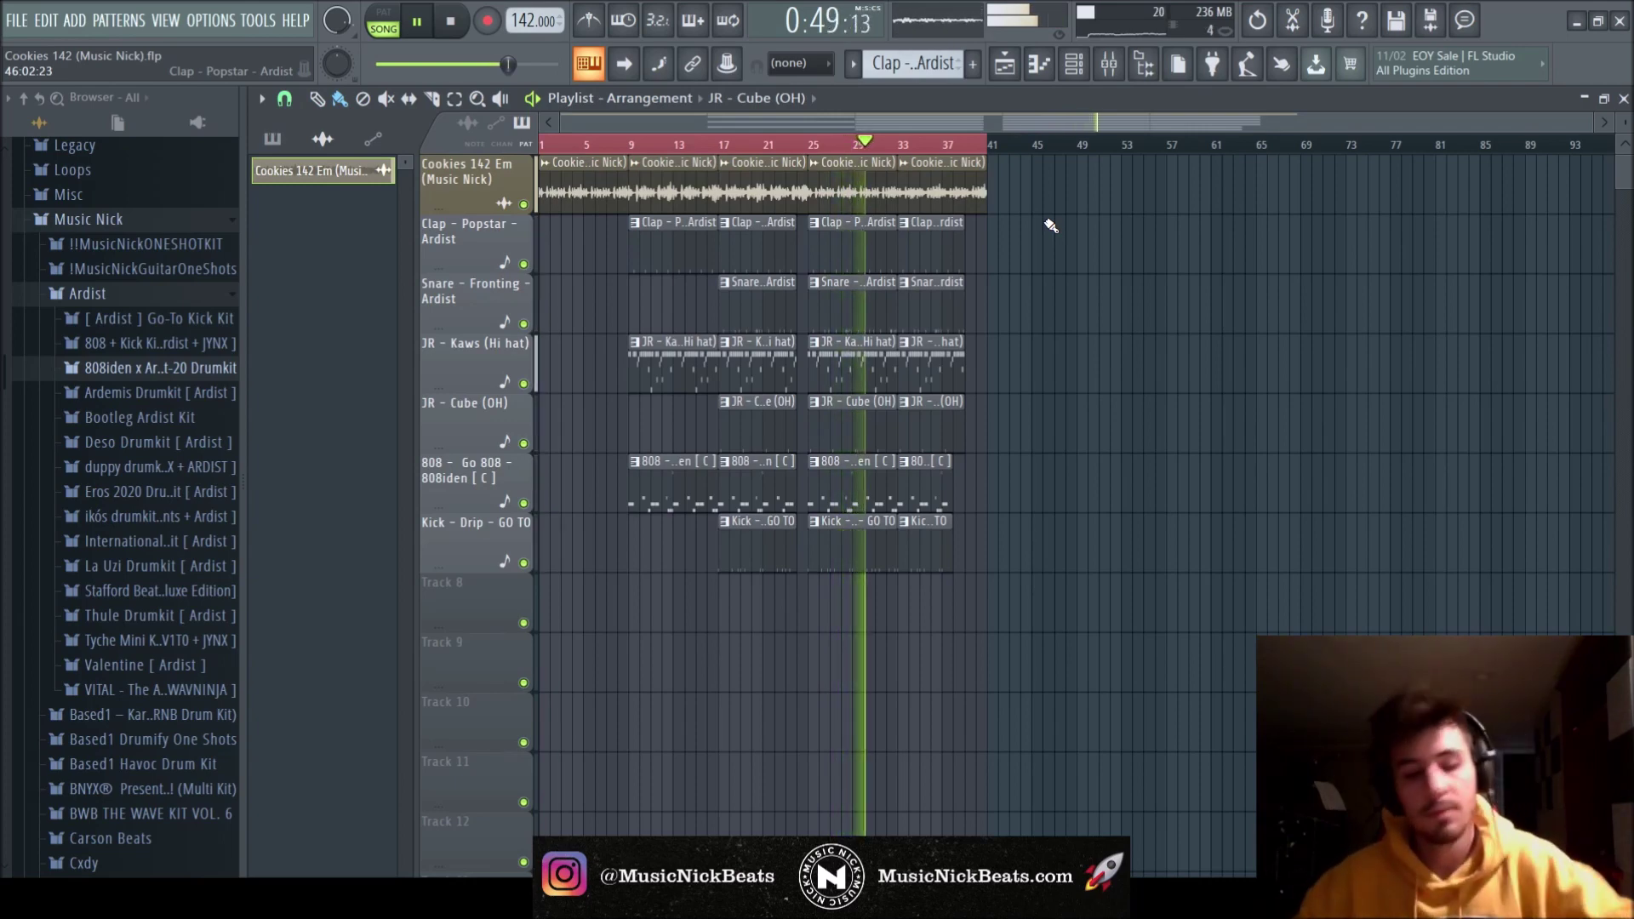
Collapse the Ardist folder in the browser and save the project.
{"action": "left_click", "coordinate": [160, 293]}
{"action": "key", "text": "ctrl+s"}
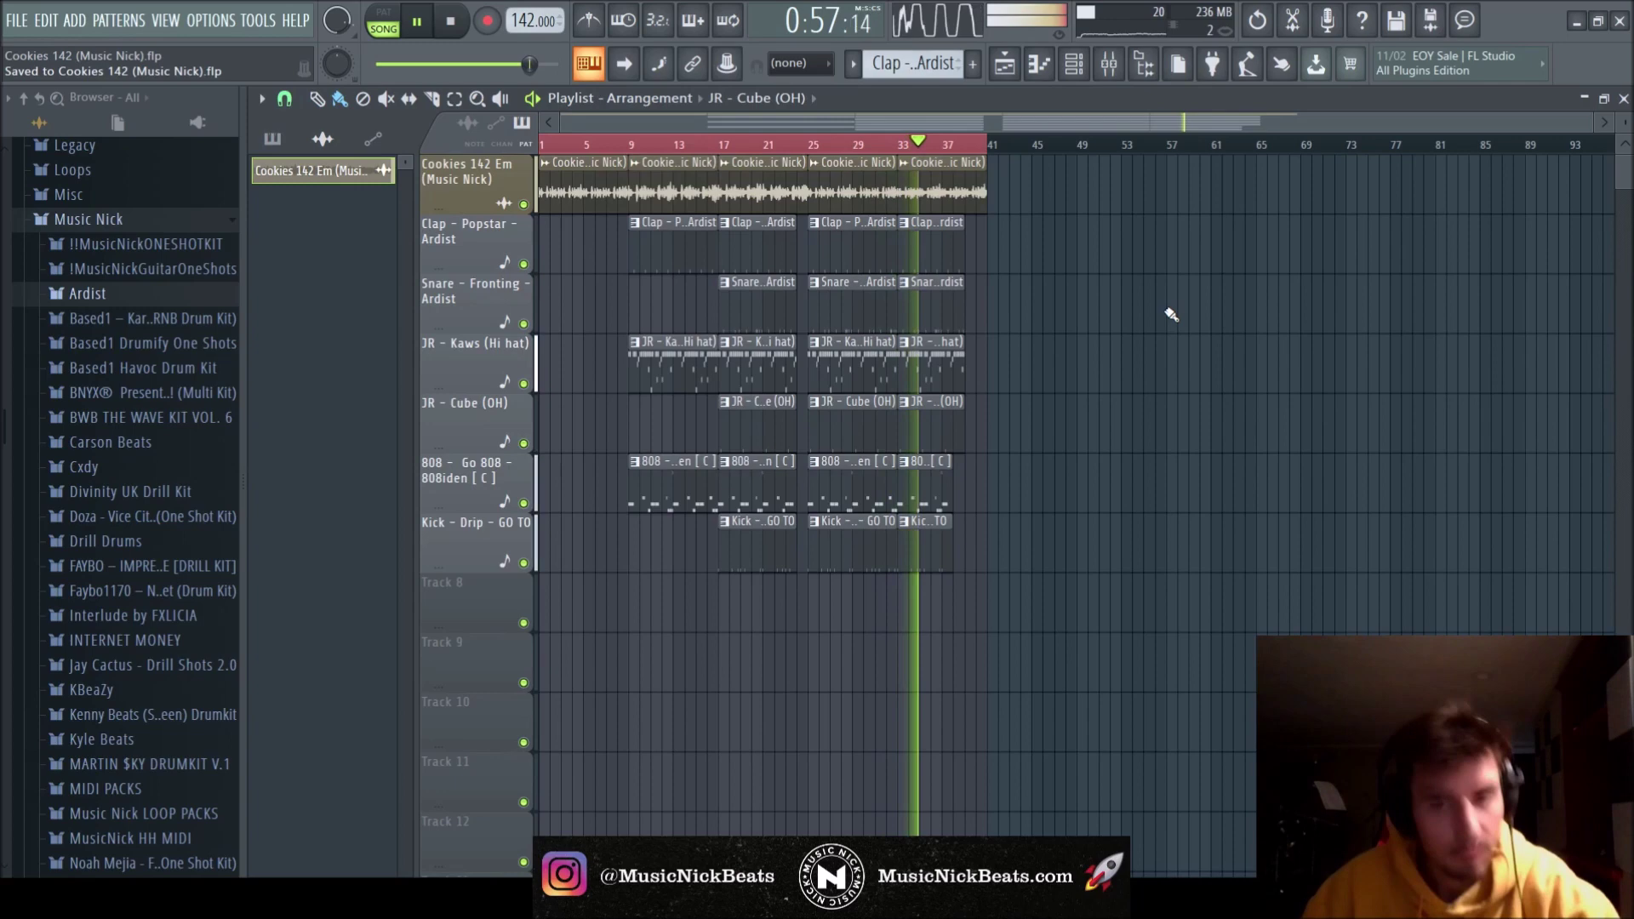
{"action": "key", "text": "F6"}
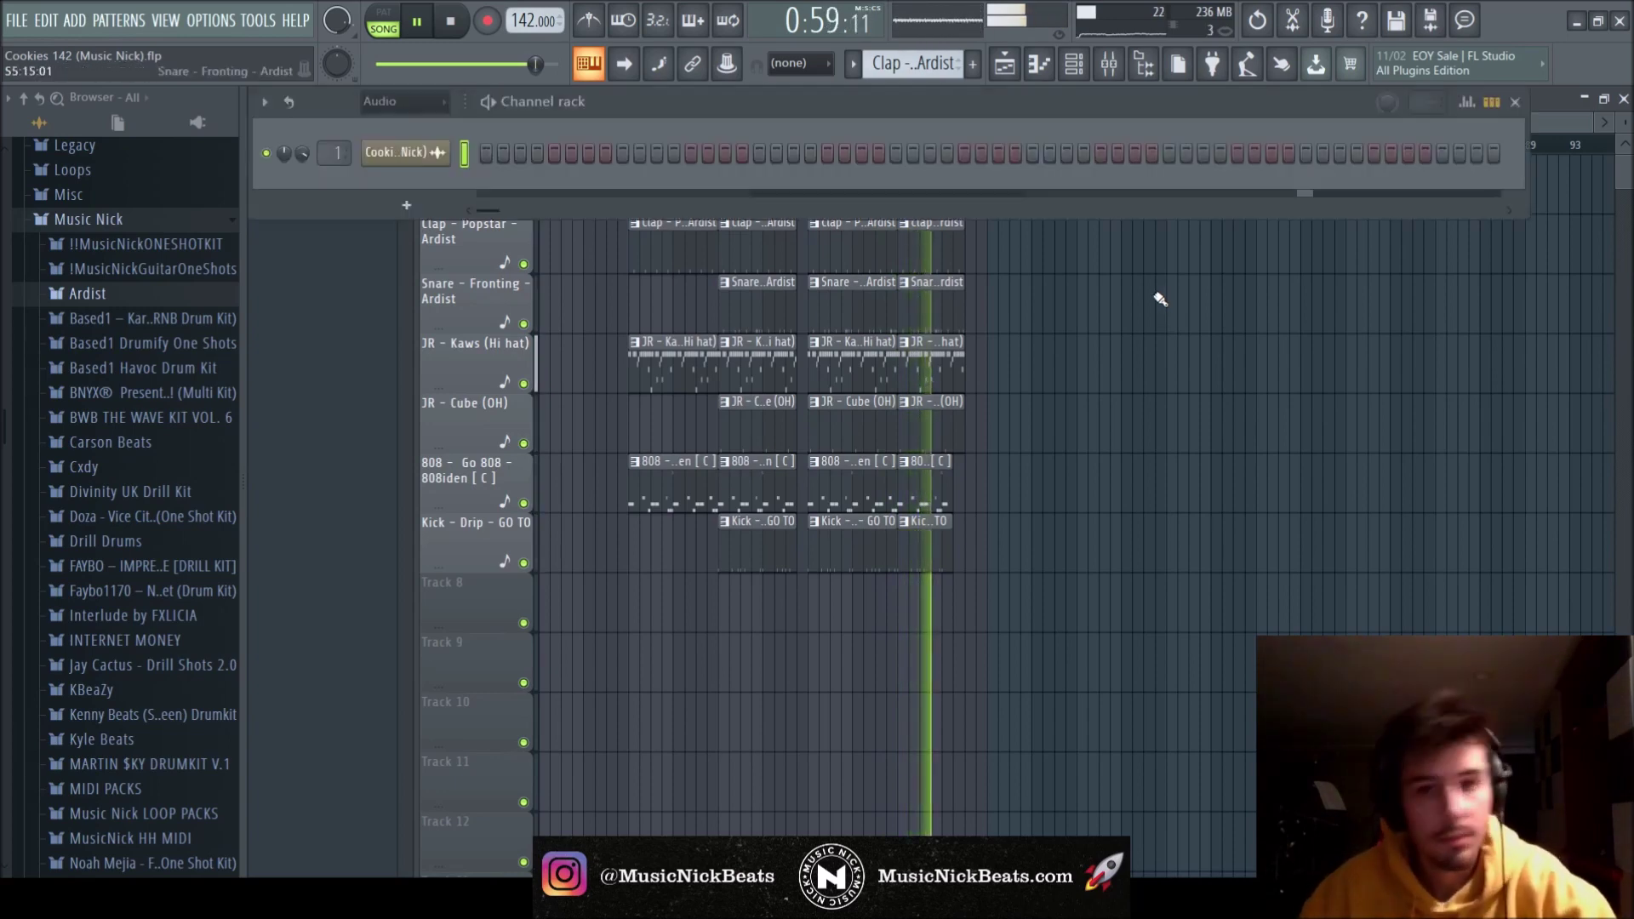
{"action": "key", "text": "F9"}
{"action": "key", "text": "F9"}
{"action": "key", "text": "F6"}
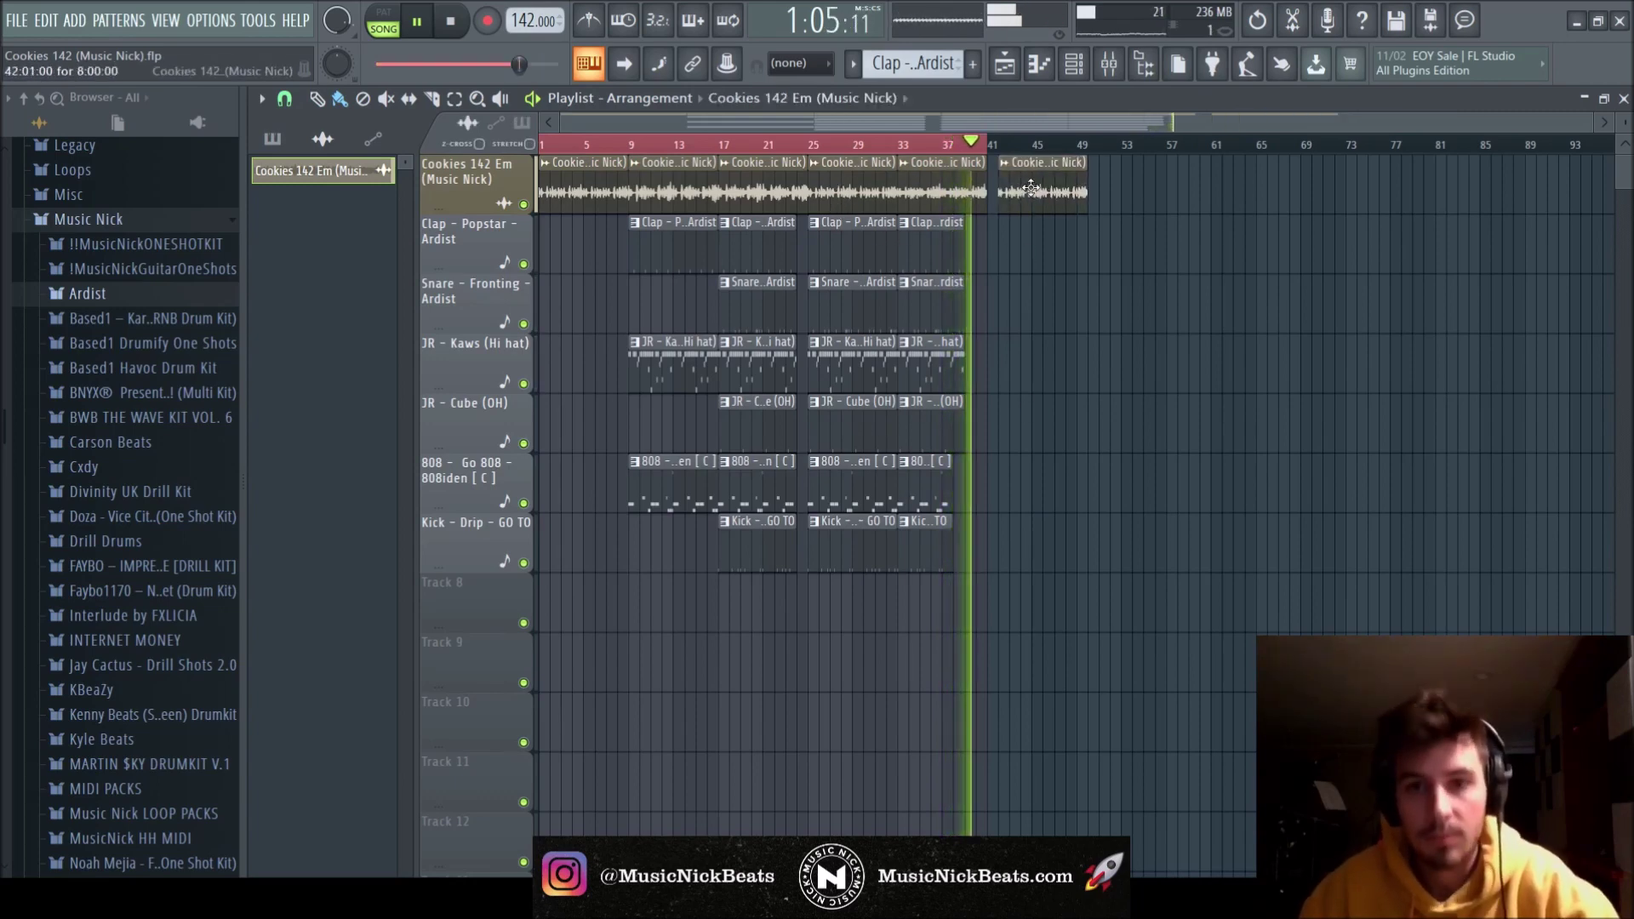
Duplicate the melody, drum and 808 arrangement from bar 9 onwards to bar 41 and play from just before the new section.
{"action": "left_click_drag", "start_coordinate": [1120, 564], "coordinate": [713, 194]}
{"action": "key", "text": "ctrl+b"}
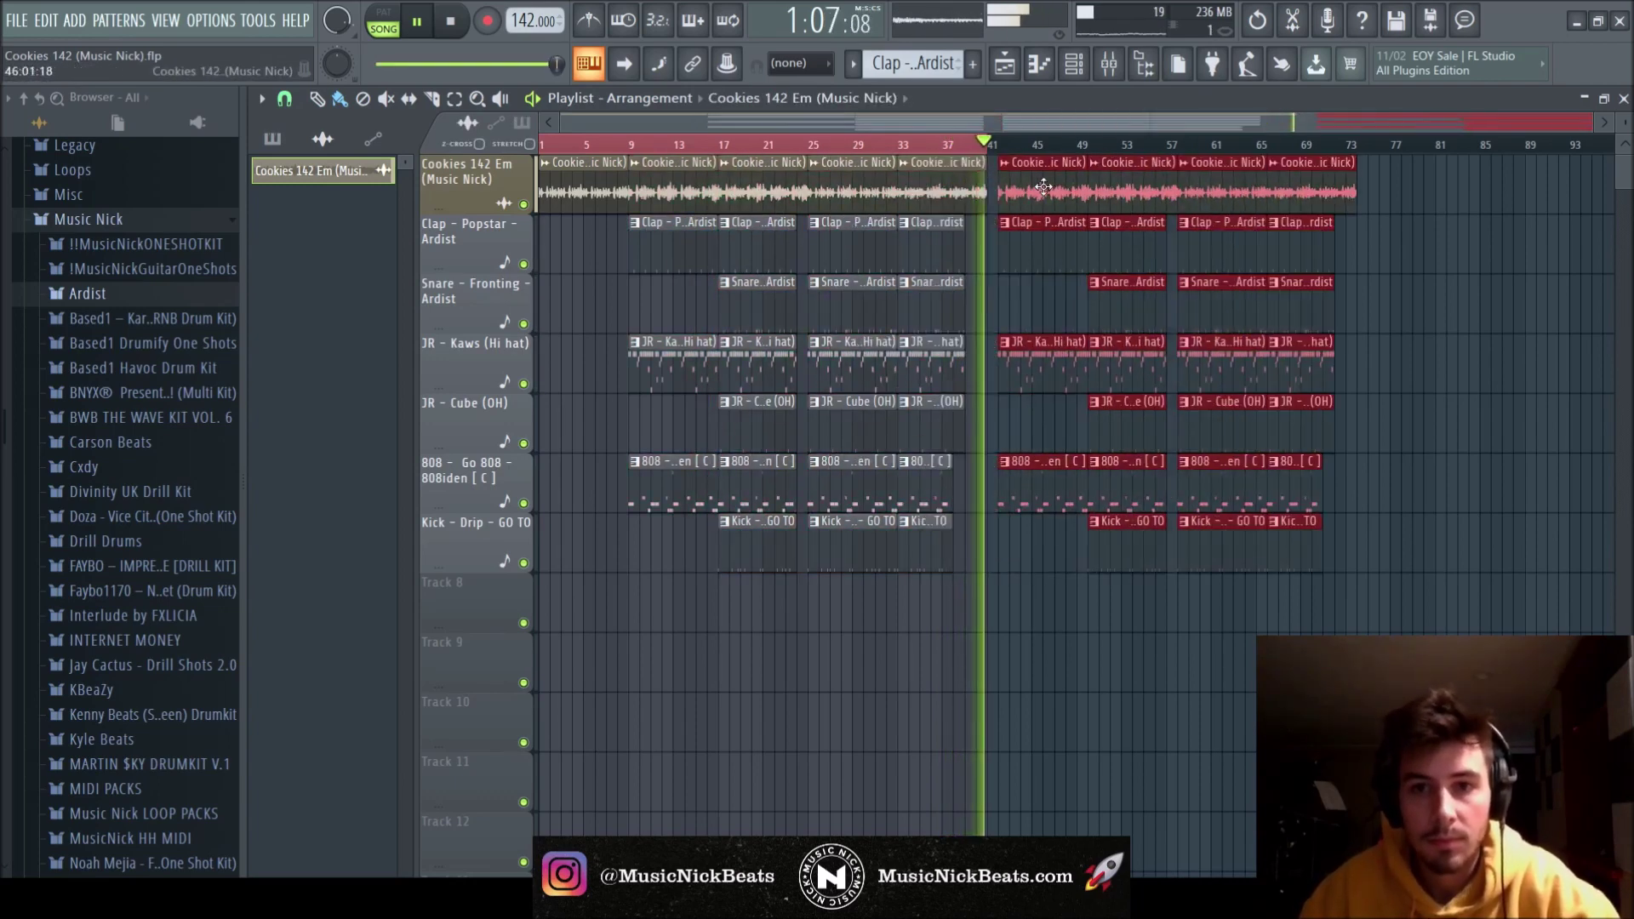
{"action": "left_click", "coordinate": [977, 145]}
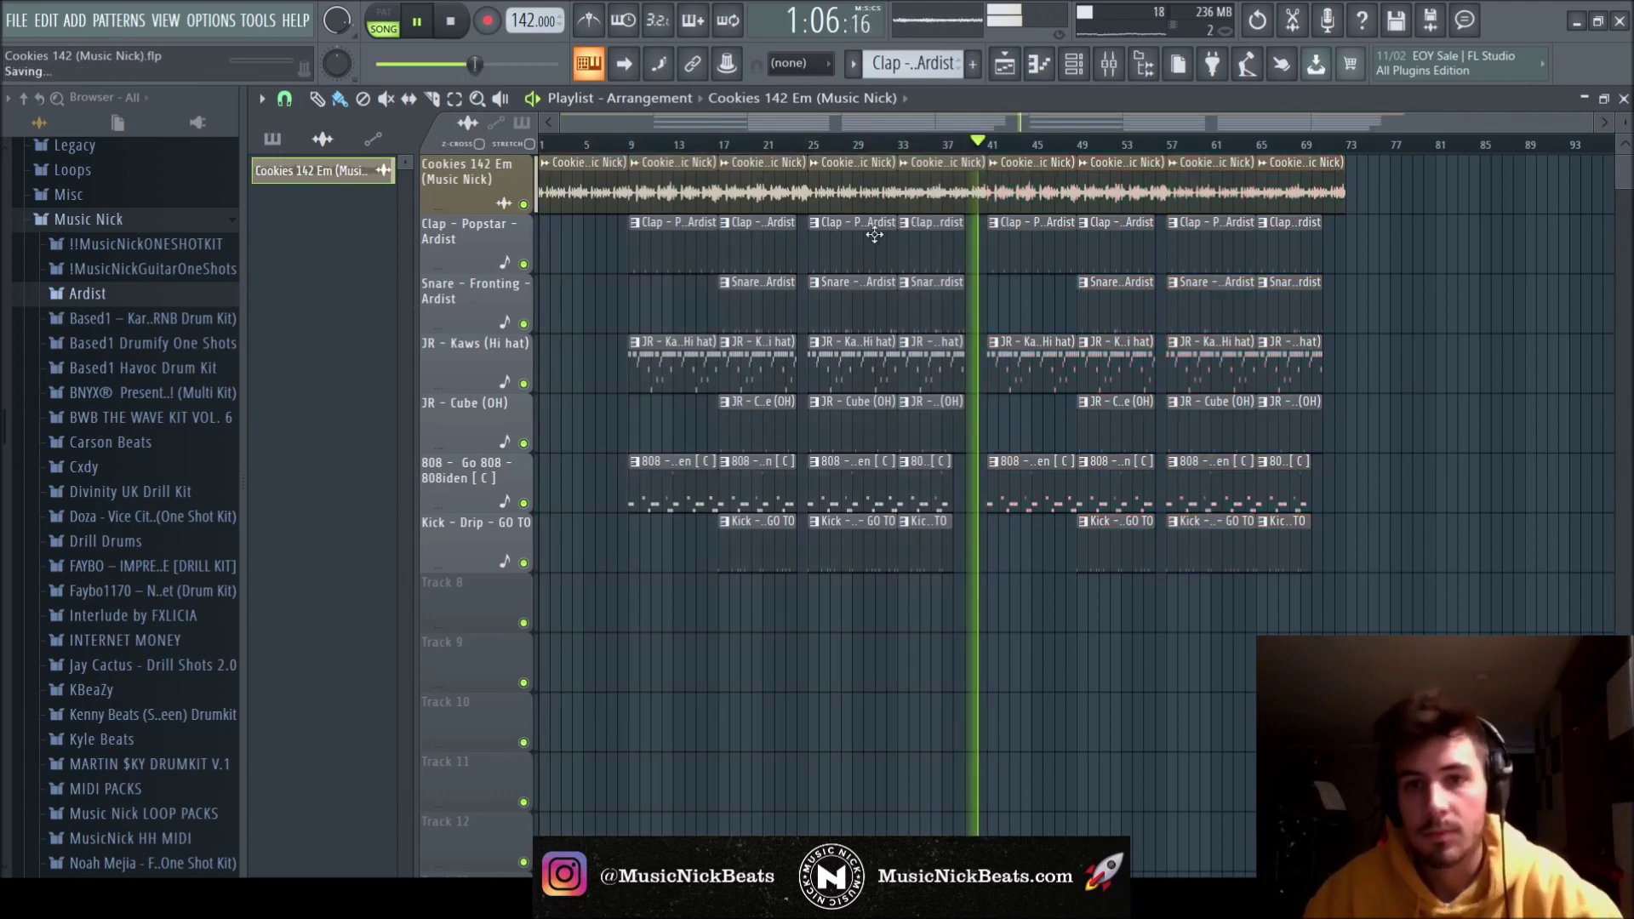
Duplicate the melody, drum and 808 clips of the existing section to extend the arrangement from bar 73.
{"action": "left_click", "coordinate": [273, 139]}
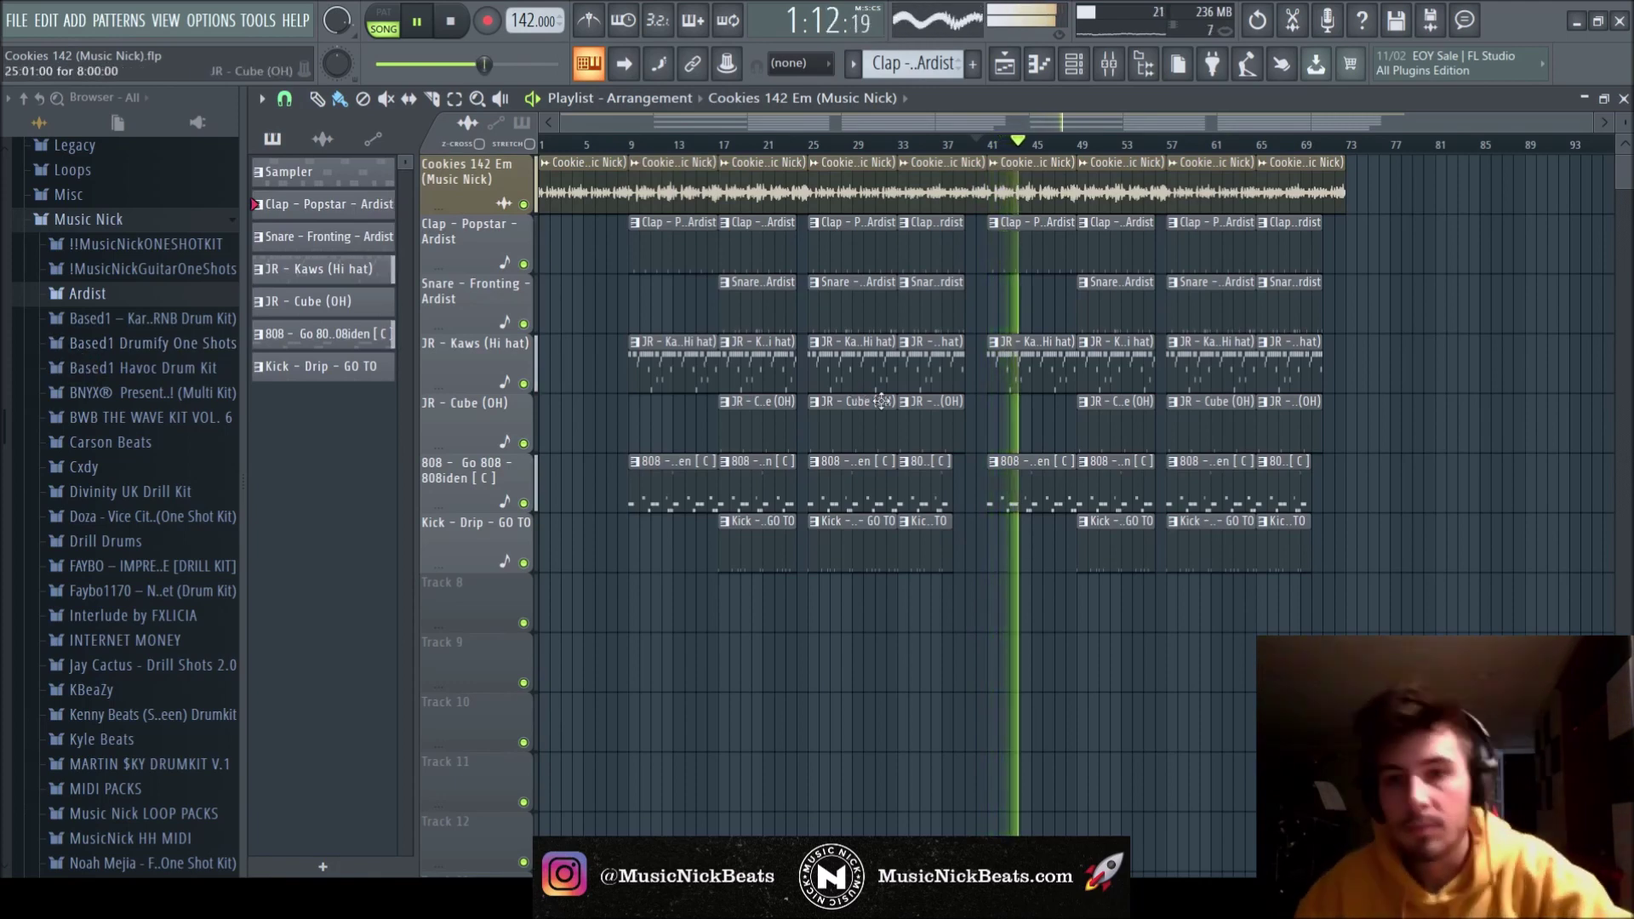
{"action": "scroll", "coordinate": [1174, 539], "scroll_direction": "up", "scroll_amount": 1}
{"action": "left_click_drag", "start_coordinate": [1188, 599], "coordinate": [1138, 300]}
{"action": "key", "text": "ctrl+b"}
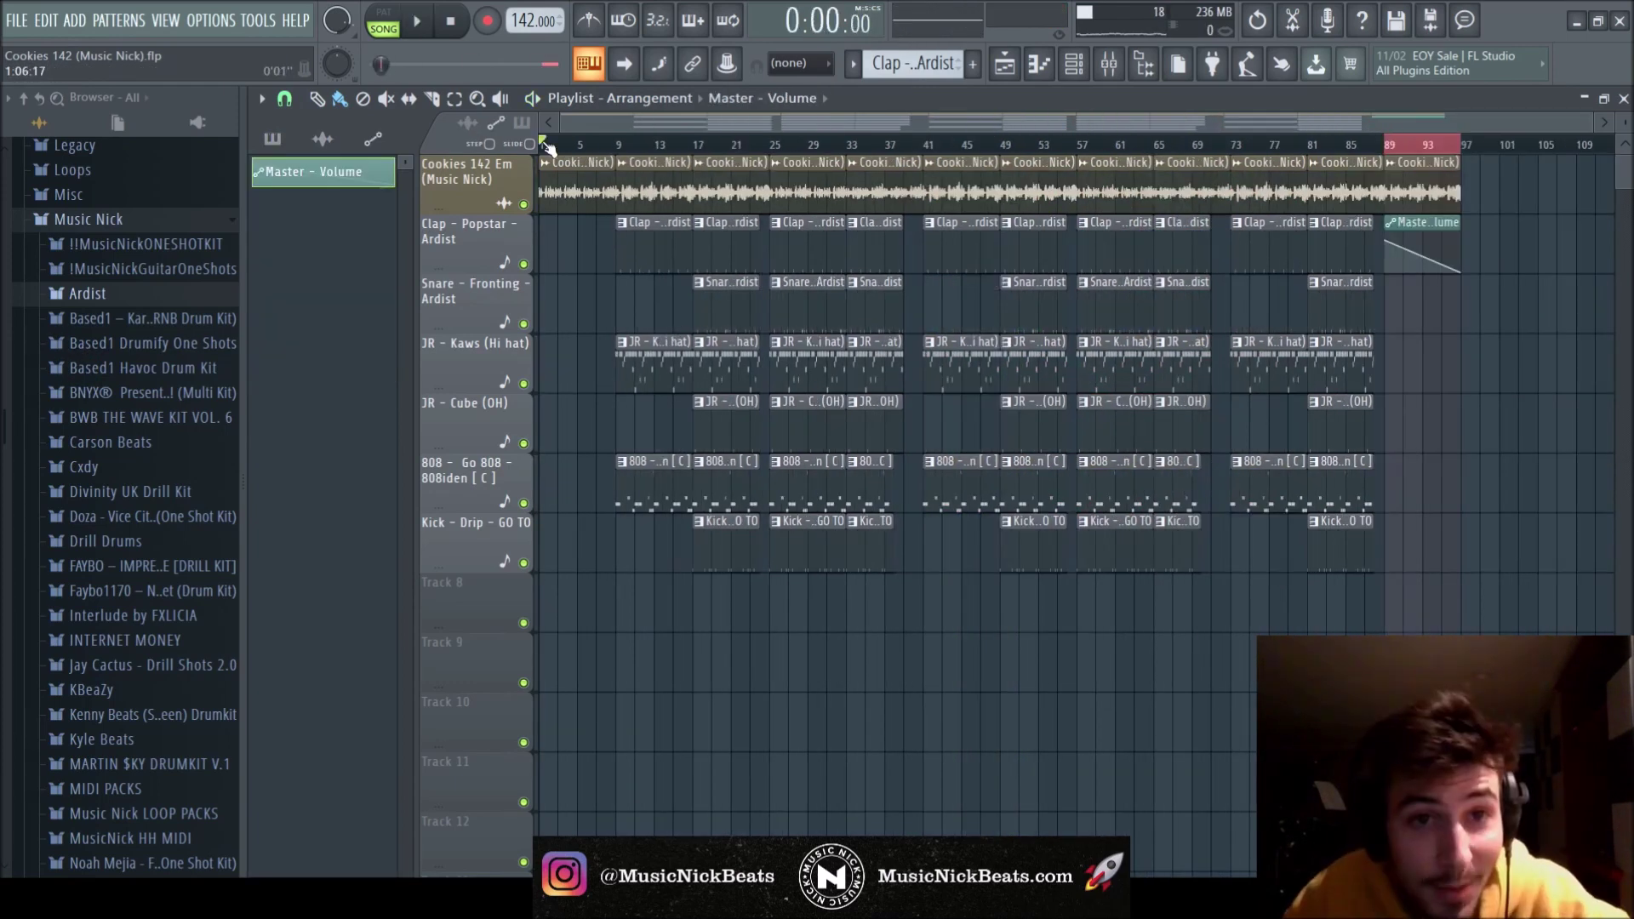
Place the "hey nick" sample from the "nothing to see here" folder on Track 8, starting shortly before bar 9.
{"action": "left_click", "coordinate": [323, 139]}
{"action": "scroll", "coordinate": [110, 442], "scroll_direction": "down", "scroll_amount": 6}
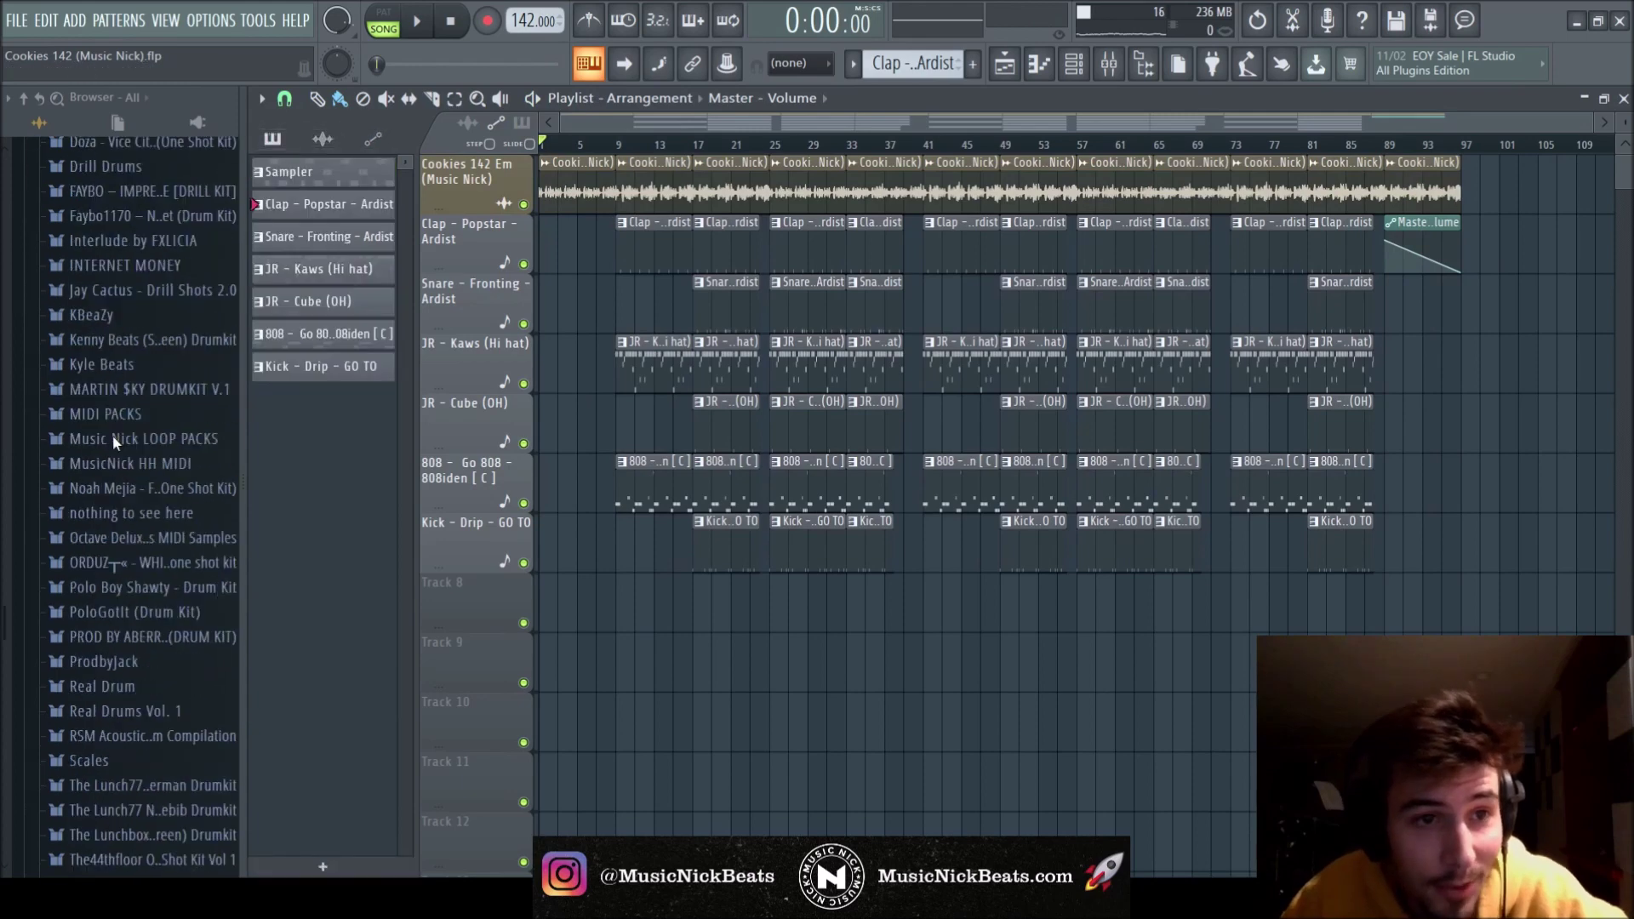
{"action": "left_click", "coordinate": [128, 473]}
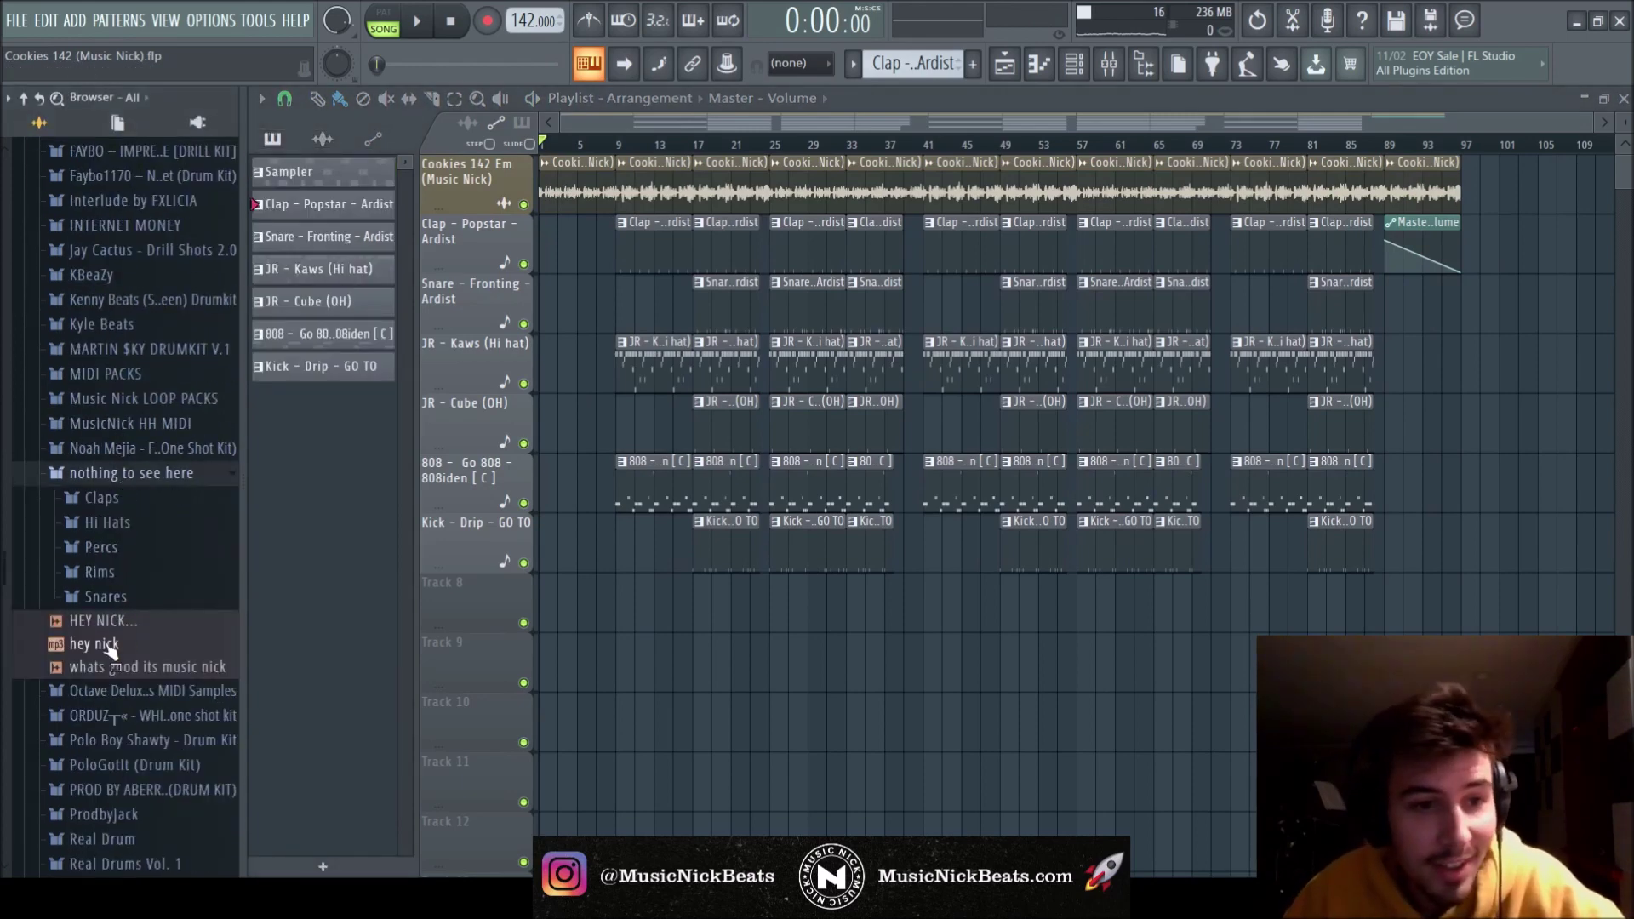
{"action": "left_click_drag", "start_coordinate": [650, 625], "coordinate": [655, 625]}
{"action": "scroll", "coordinate": [681, 611], "scroll_direction": "up", "scroll_amount": 5}
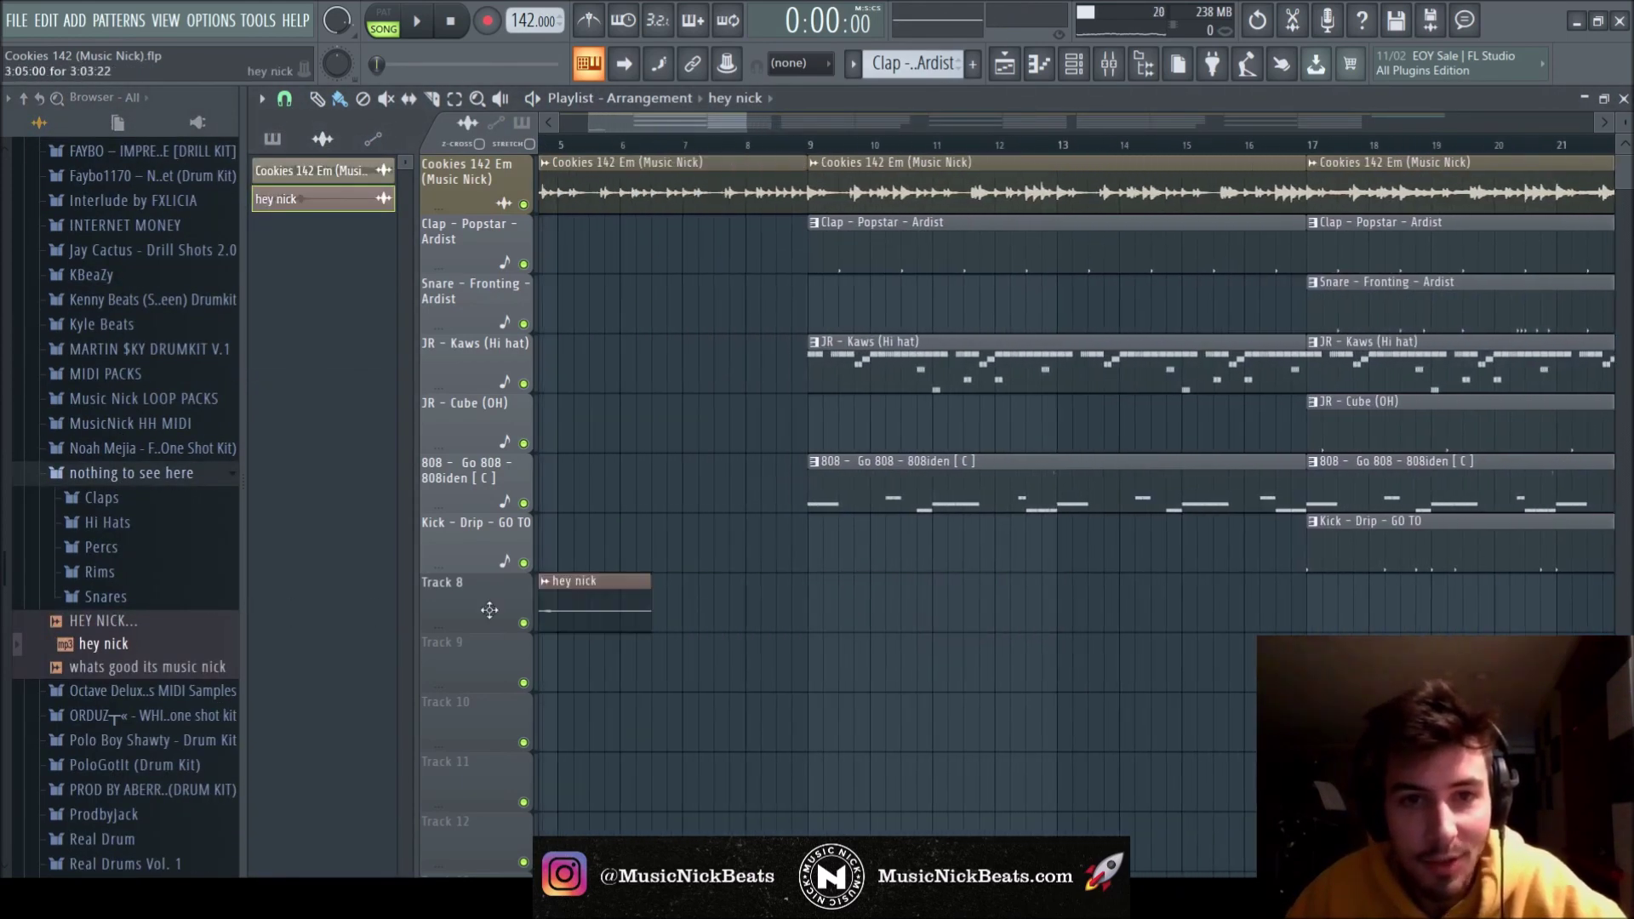
{"action": "left_click_drag", "start_coordinate": [816, 611], "coordinate": [774, 613]}
{"action": "scroll", "coordinate": [767, 615], "scroll_direction": "down", "scroll_amount": 5}
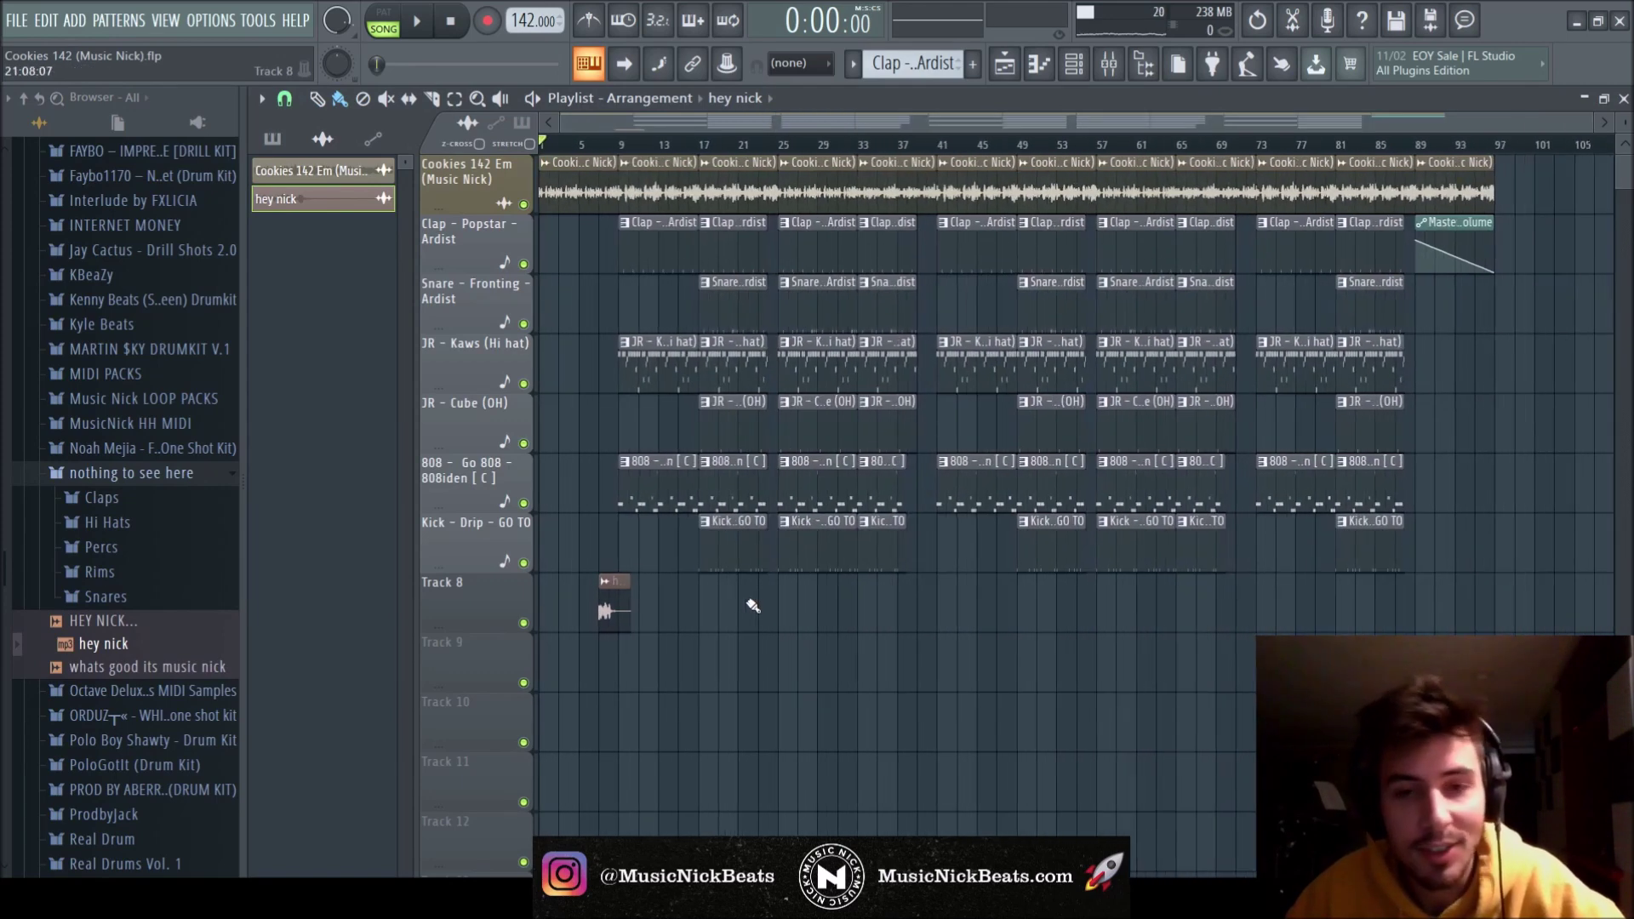
Route the "hey nick" sample to mixer track 10, lower its level slightly, and return to the playlist.
{"action": "key", "text": "F6"}
{"action": "key", "text": "F9"}
{"action": "left_click_drag", "start_coordinate": [841, 644], "coordinate": [842, 678]}
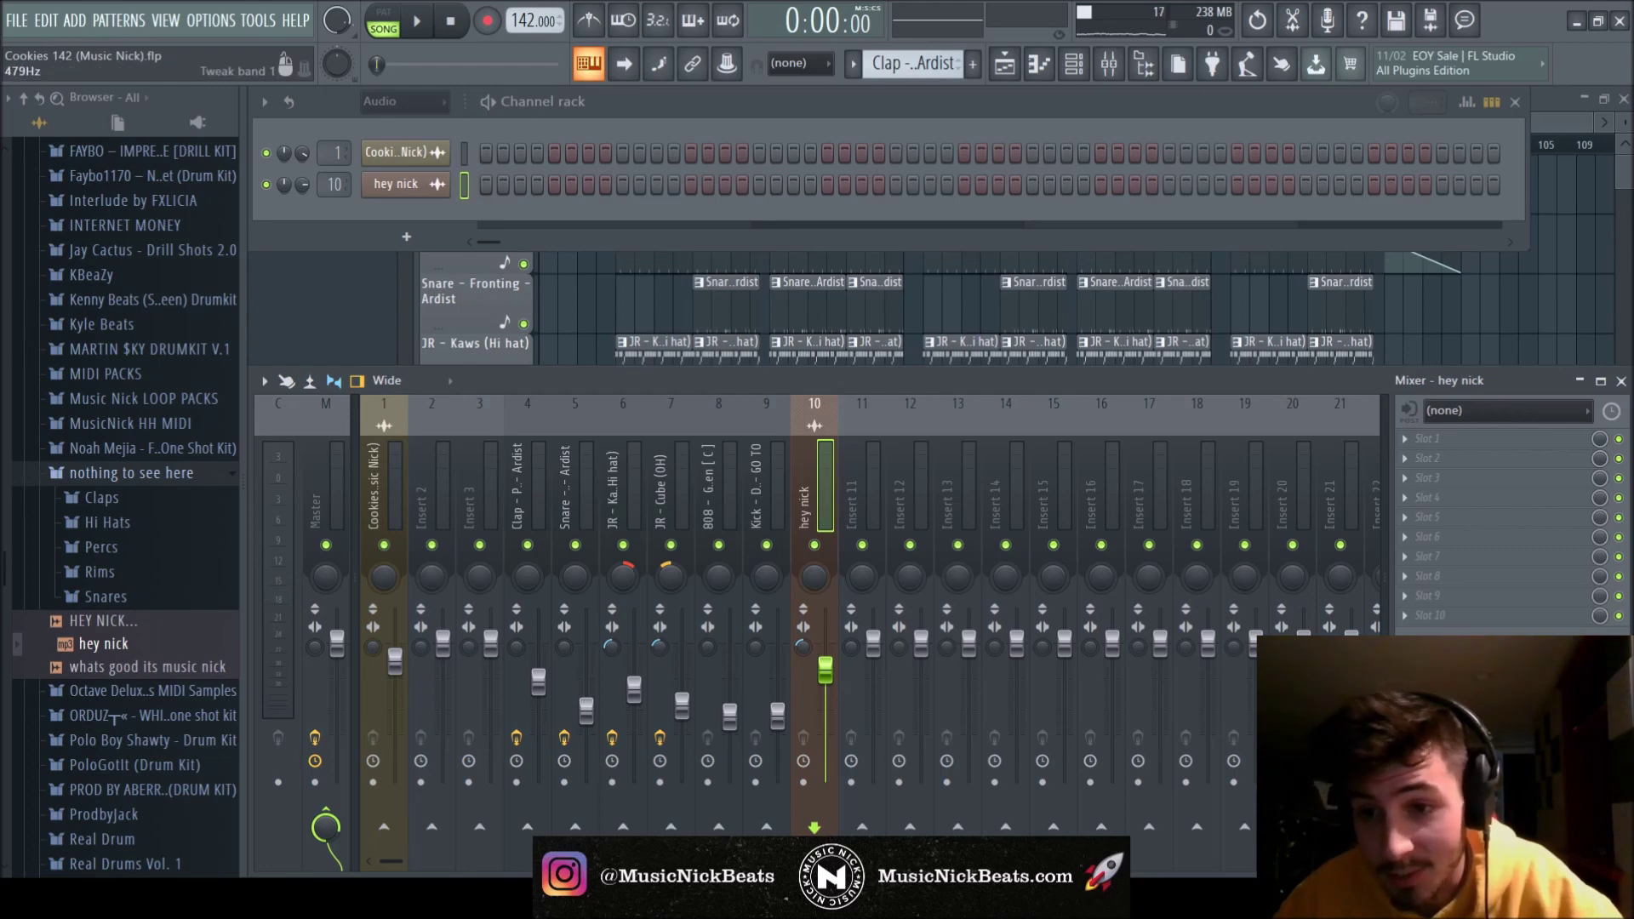
{"action": "key", "text": "F12"}
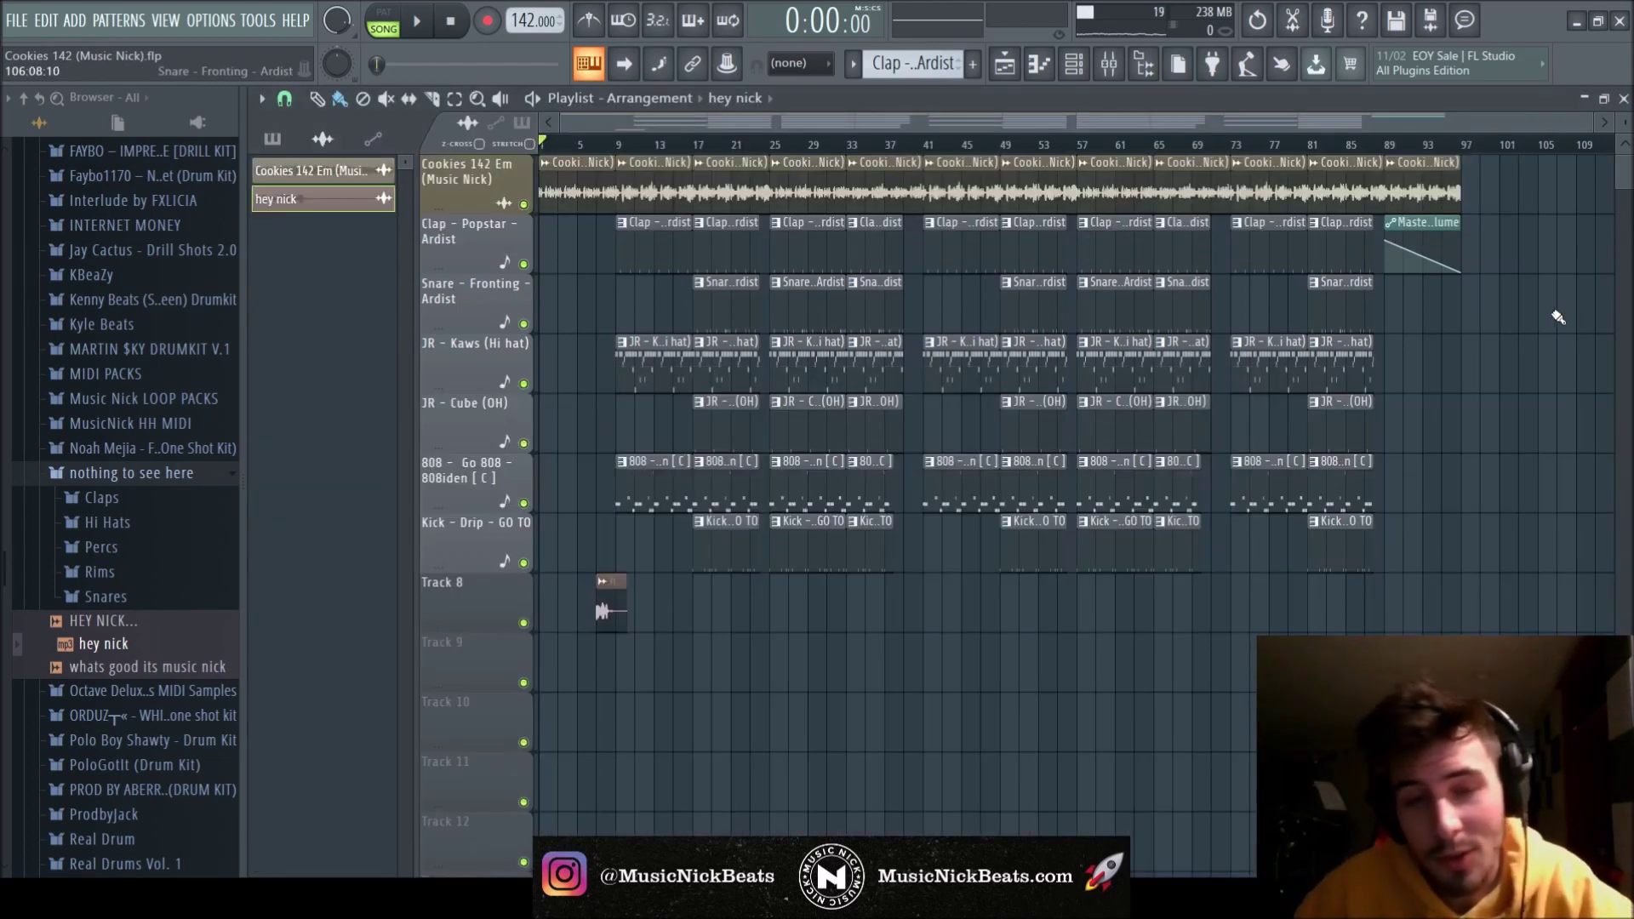
Show the patterns in the picker, collapse the "nothing to see here" folder, and play the arrangement from the start.
{"action": "left_click", "coordinate": [281, 143]}
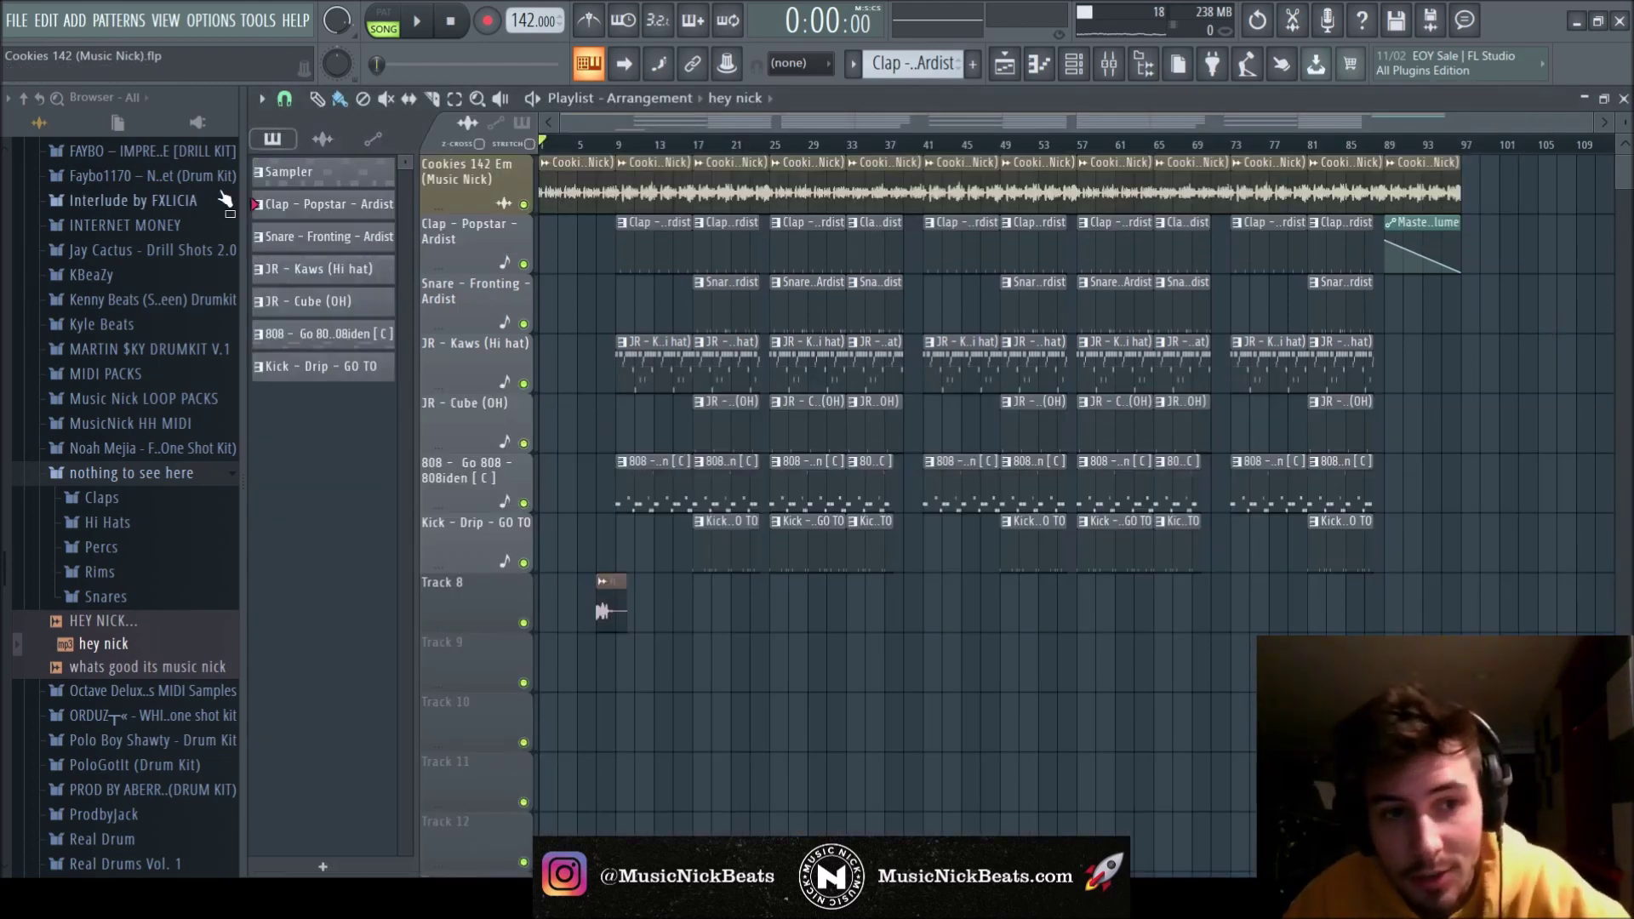
{"action": "left_click", "coordinate": [129, 479]}
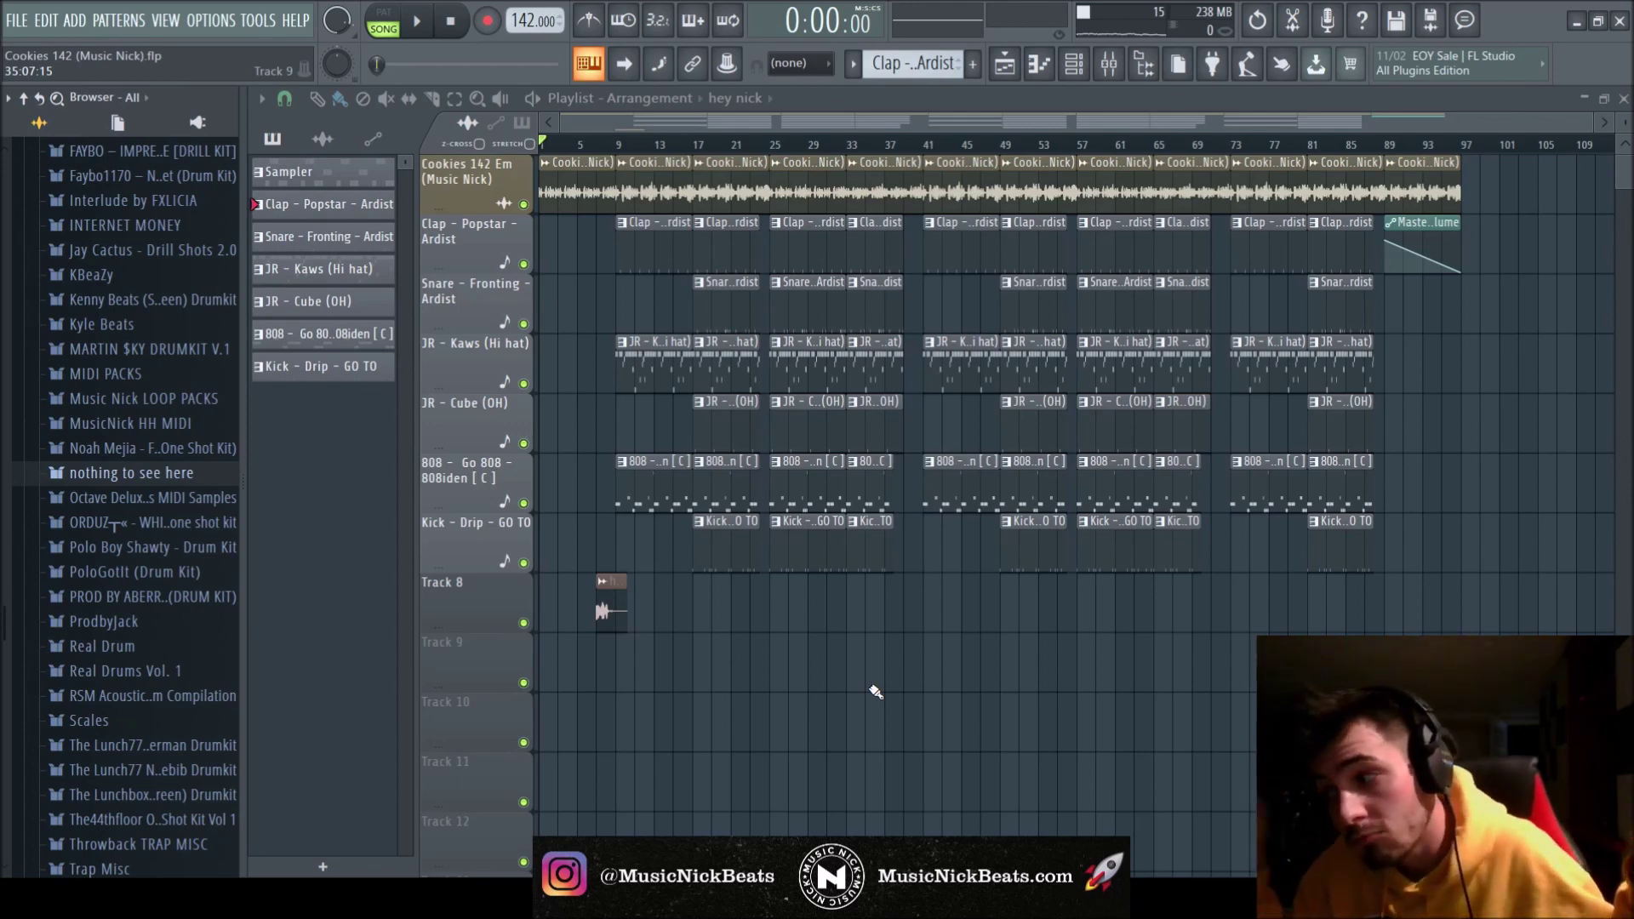
{"action": "left_click", "coordinate": [418, 21]}
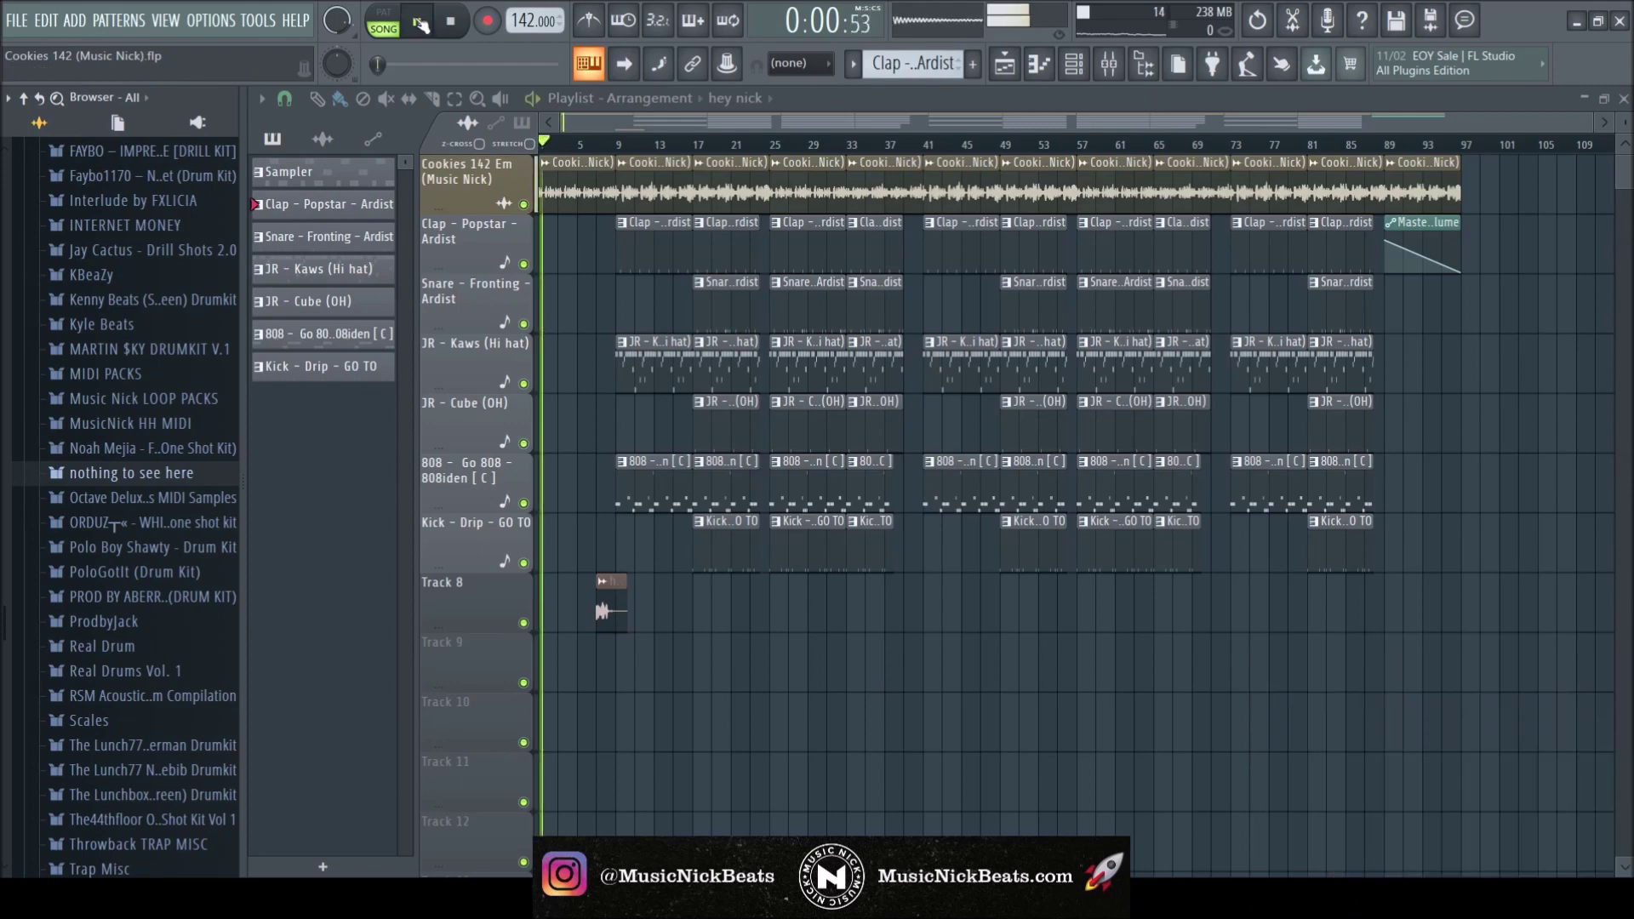